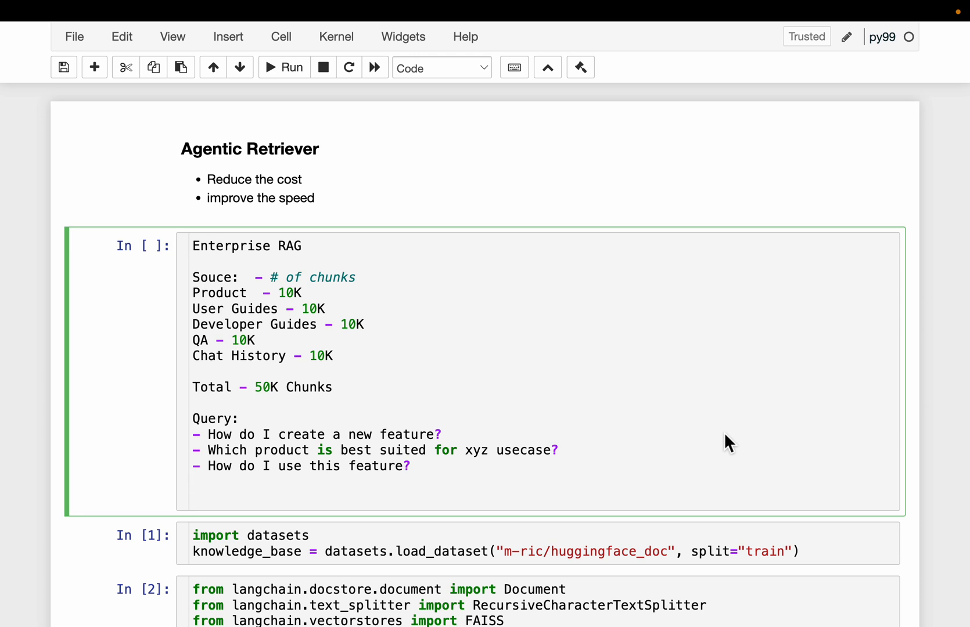
scroll(674, 398, down, 1)
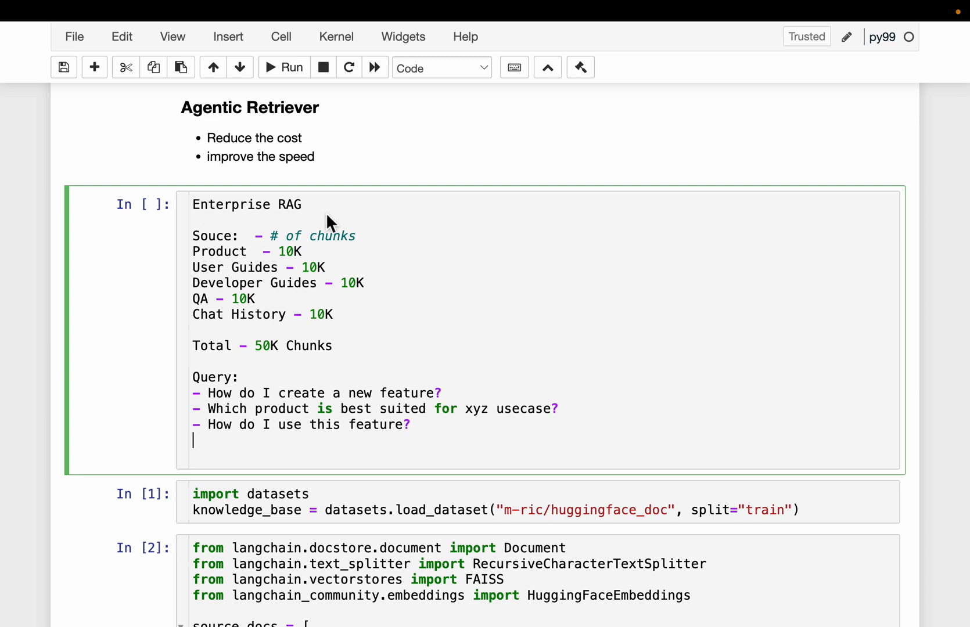
scroll(326, 212, down, 1)
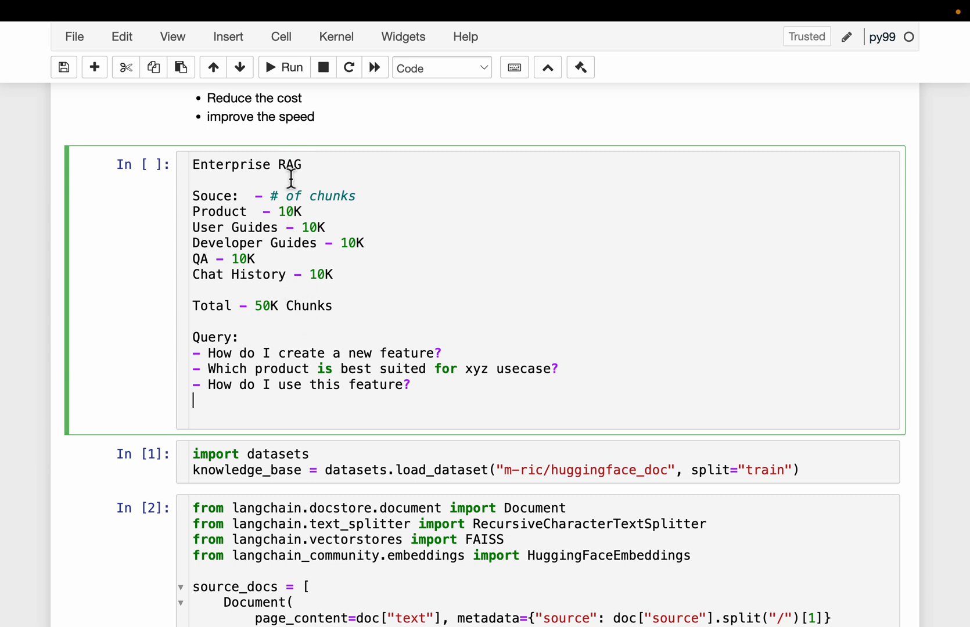
- Review the notes cell's 50K chunks total and its three example queries
drag(255, 306, 344, 320)
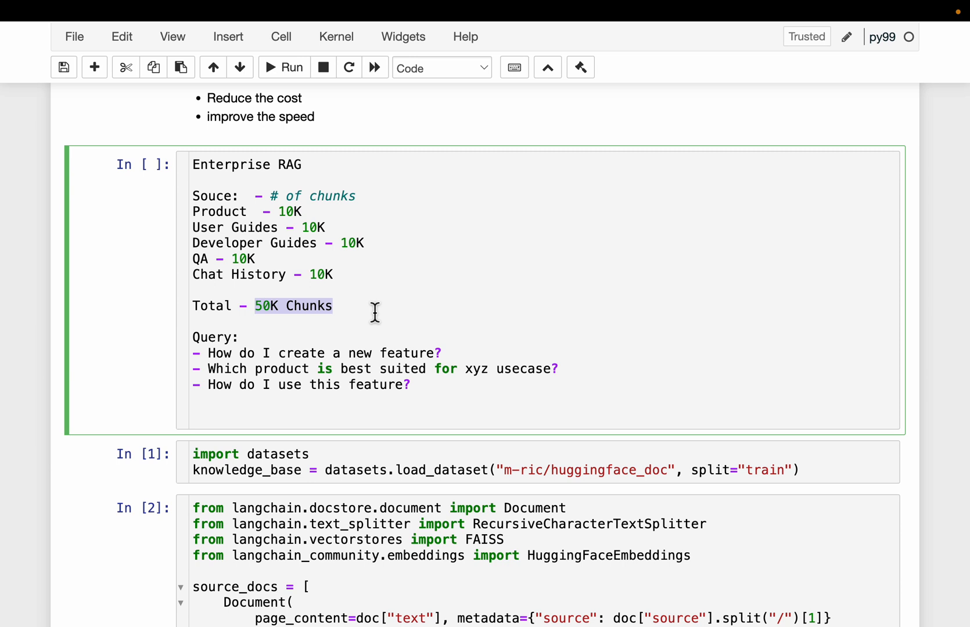
scroll(374, 312, down, 1)
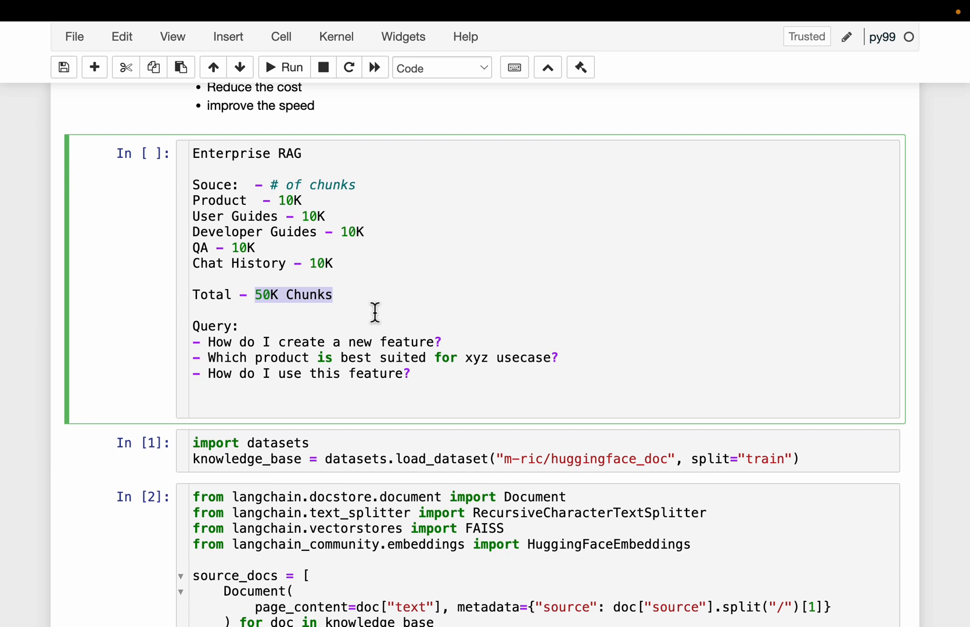
drag(207, 342, 468, 388)
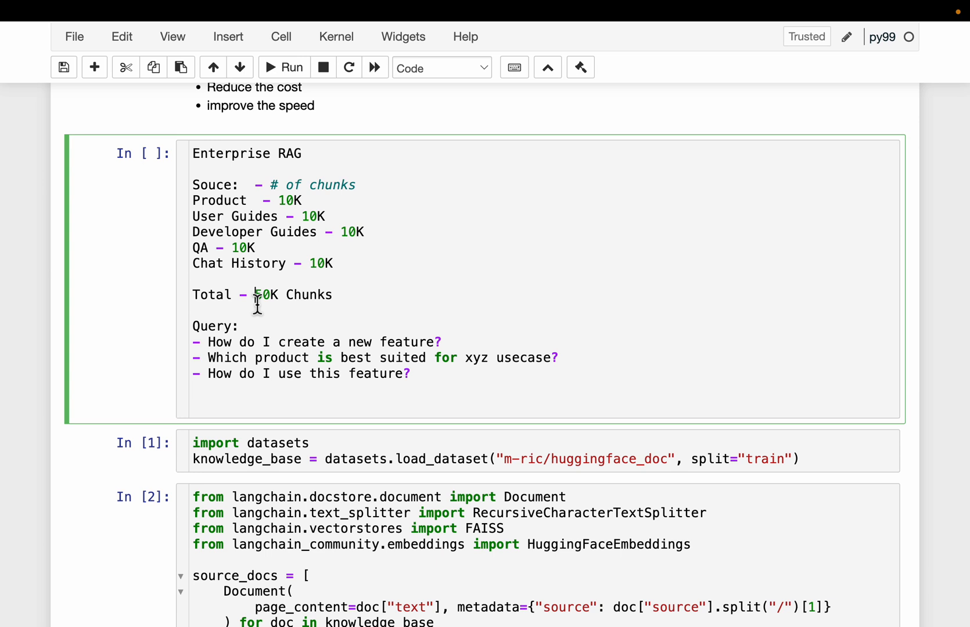
drag(255, 295, 287, 295)
drag(208, 342, 447, 342)
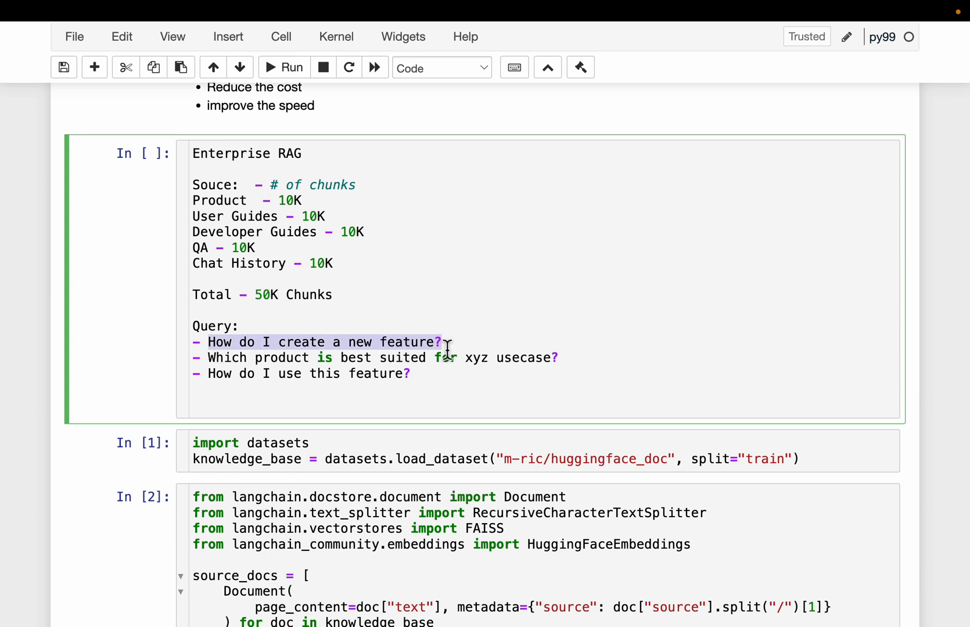
- Match each example query to its source: Developer Guides, Product, and User Guides
drag(193, 232, 339, 232)
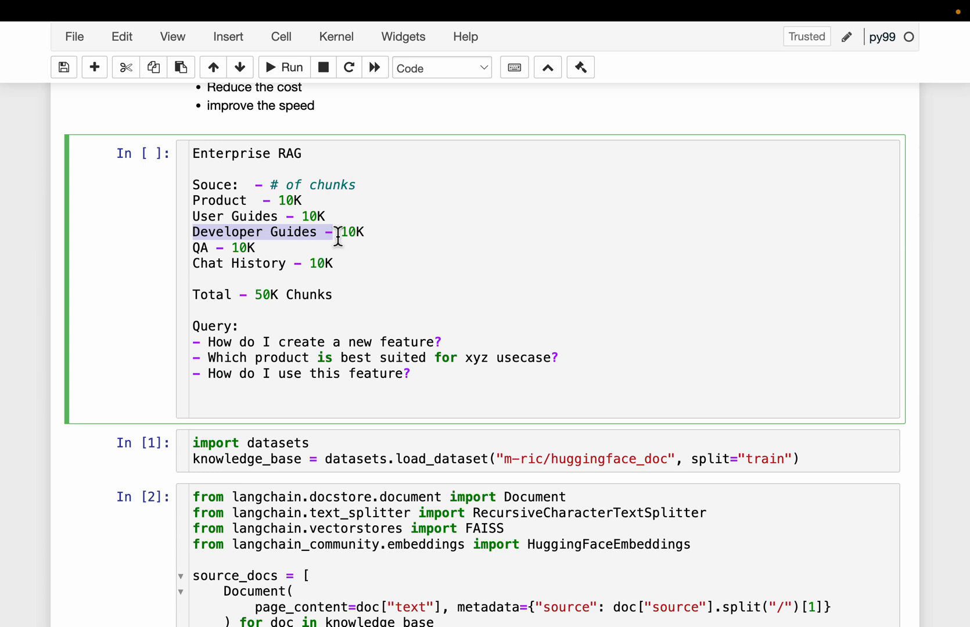
click(211, 359)
drag(211, 359, 570, 370)
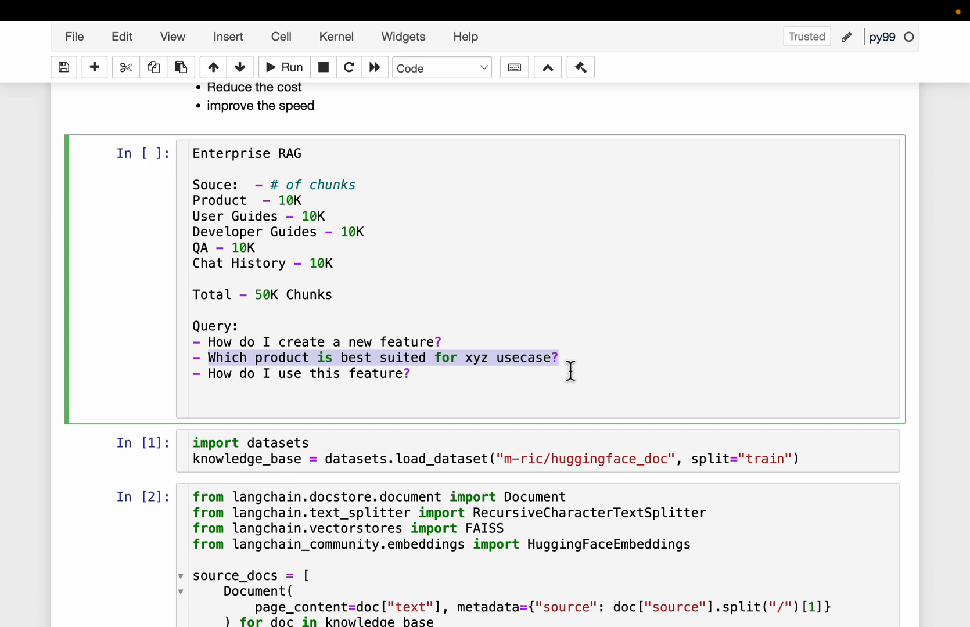
drag(248, 201, 190, 205)
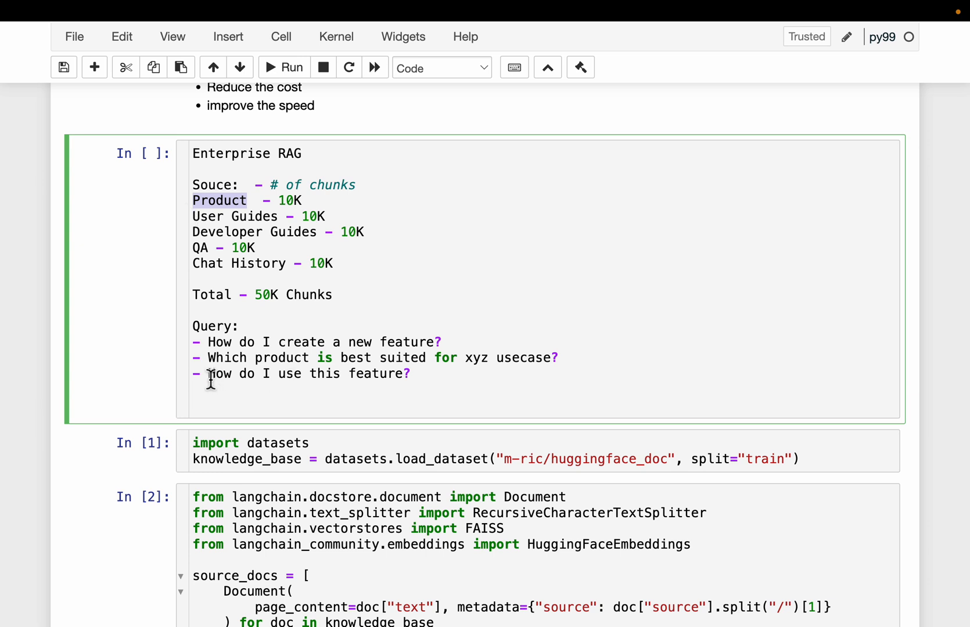
drag(208, 374, 443, 381)
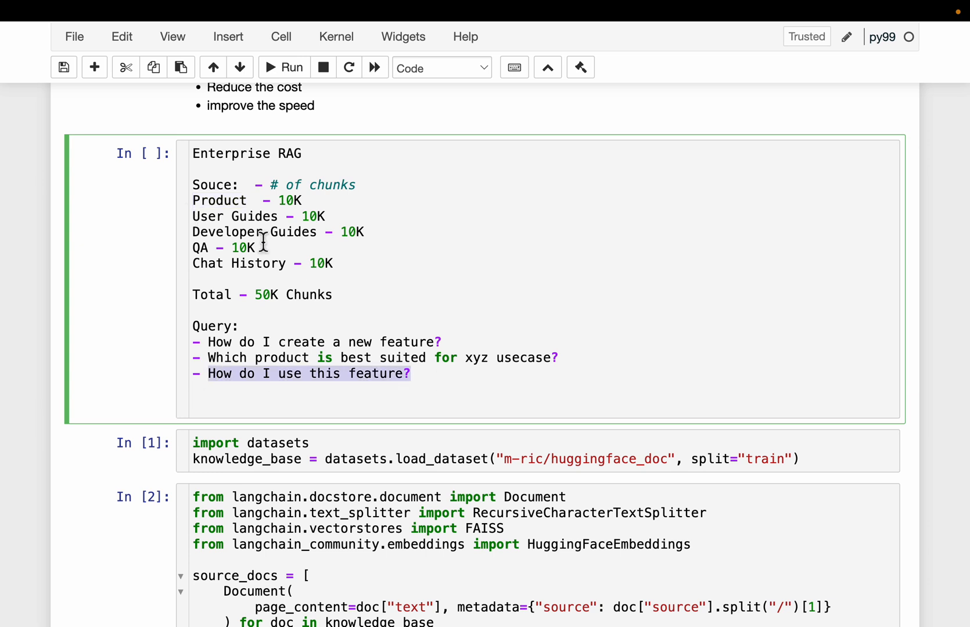
click(194, 220)
drag(193, 220, 291, 219)
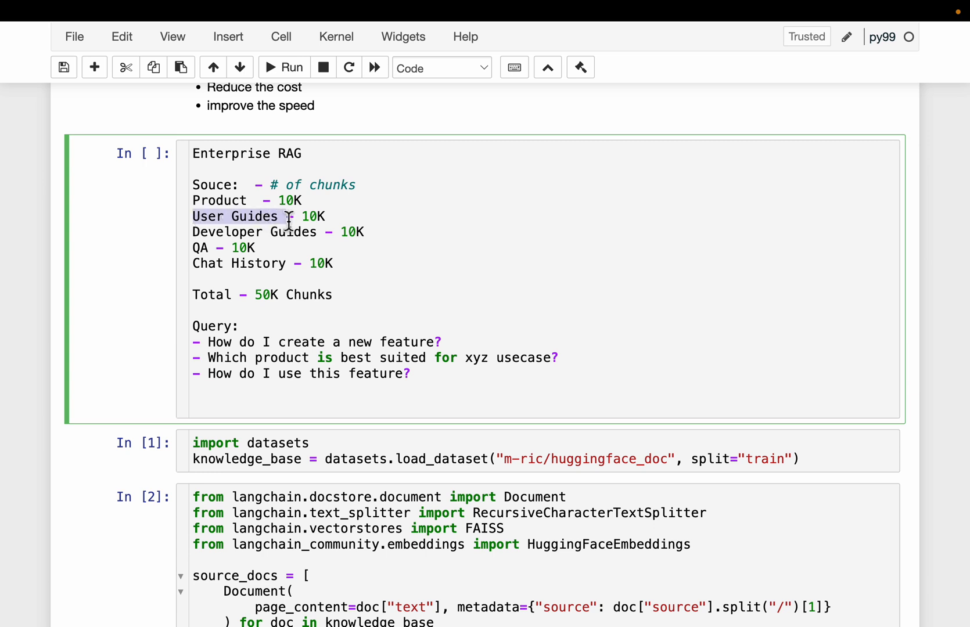
click(261, 300)
triple_click(363, 295)
click(362, 295)
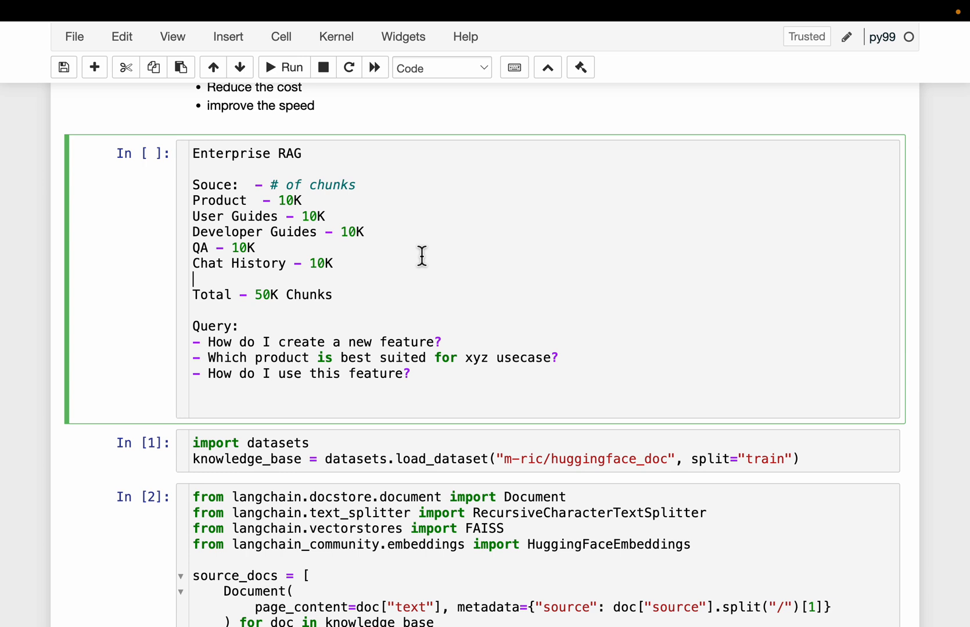
scroll(422, 256, down, 1)
scroll(421, 257, down, 4)
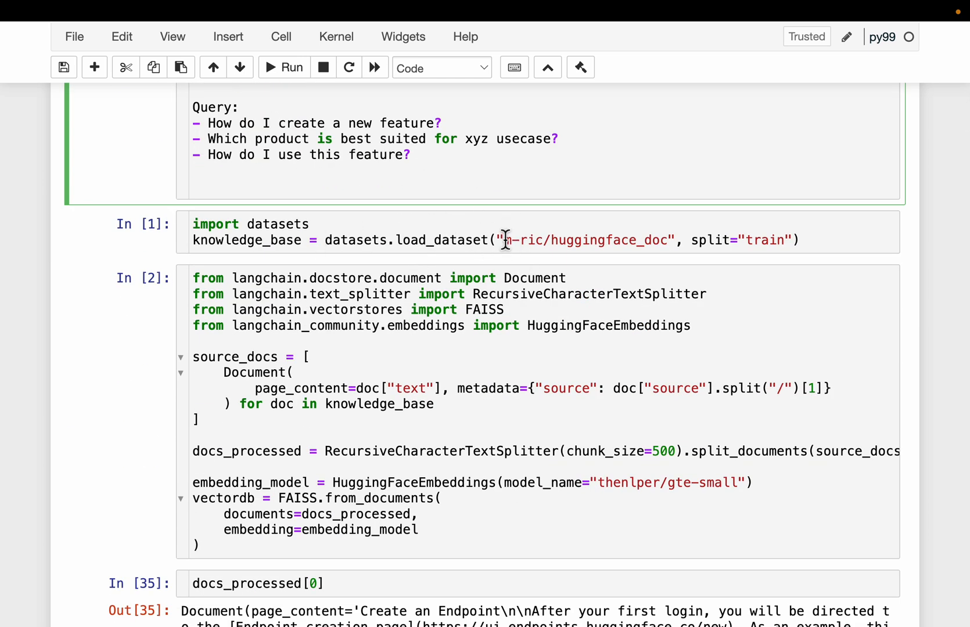
- Review loading m-ric/huggingface_doc into source_docs with metadata and the [:1000] slice
drag(505, 241, 676, 241)
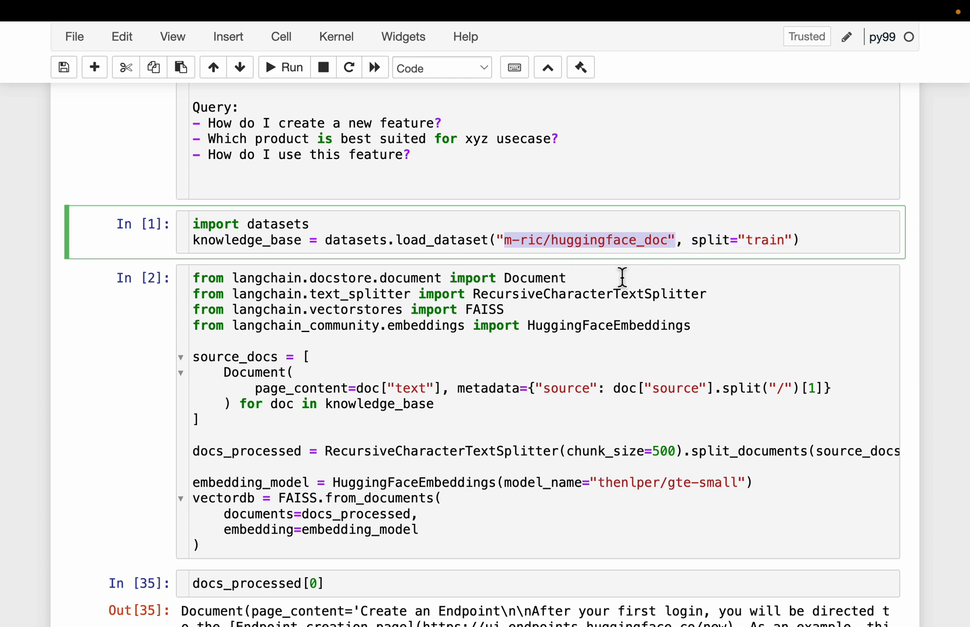
scroll(622, 277, down, 2)
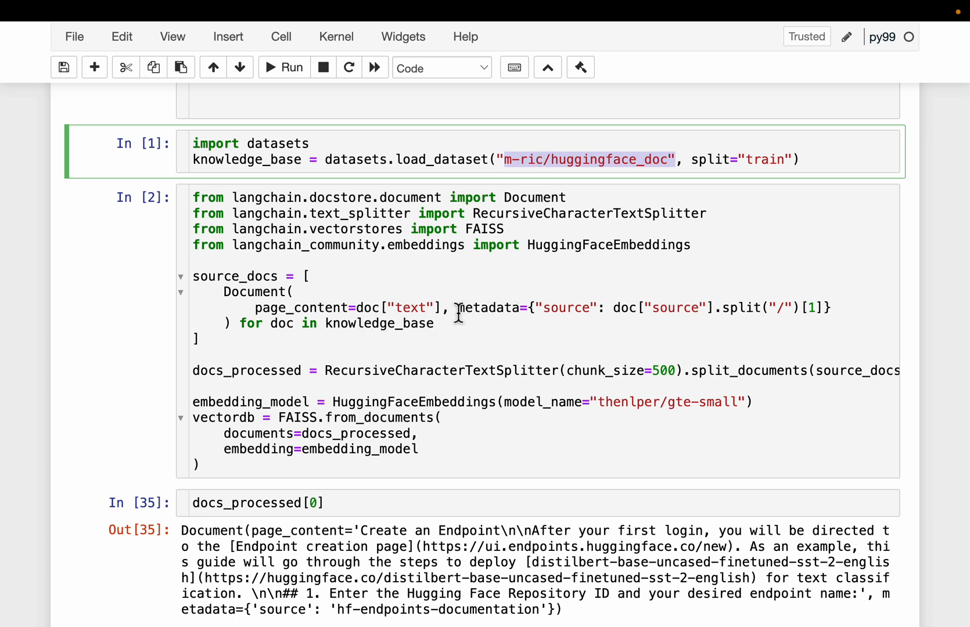
drag(457, 311, 530, 310)
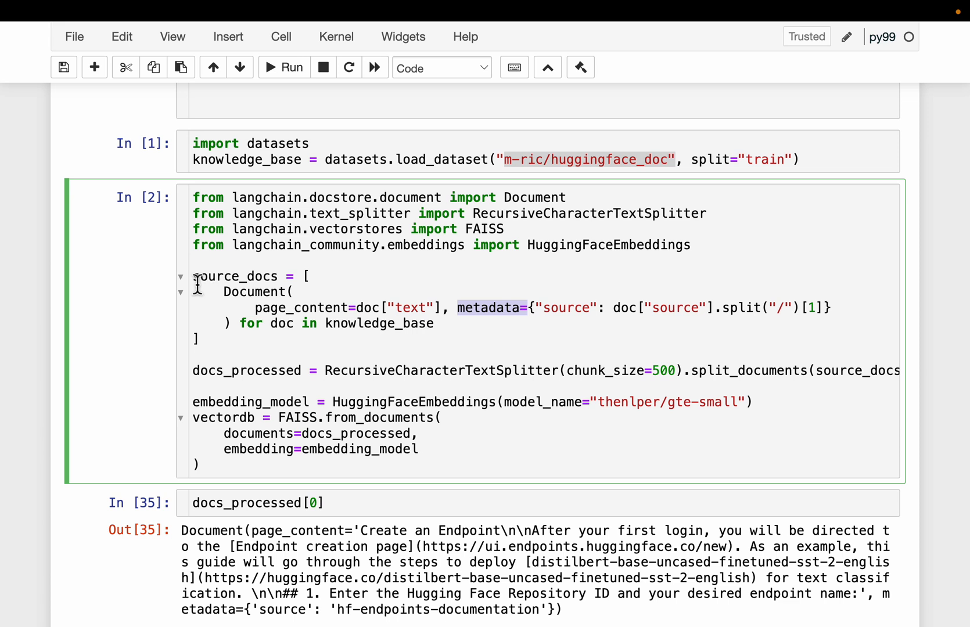
drag(192, 275, 225, 345)
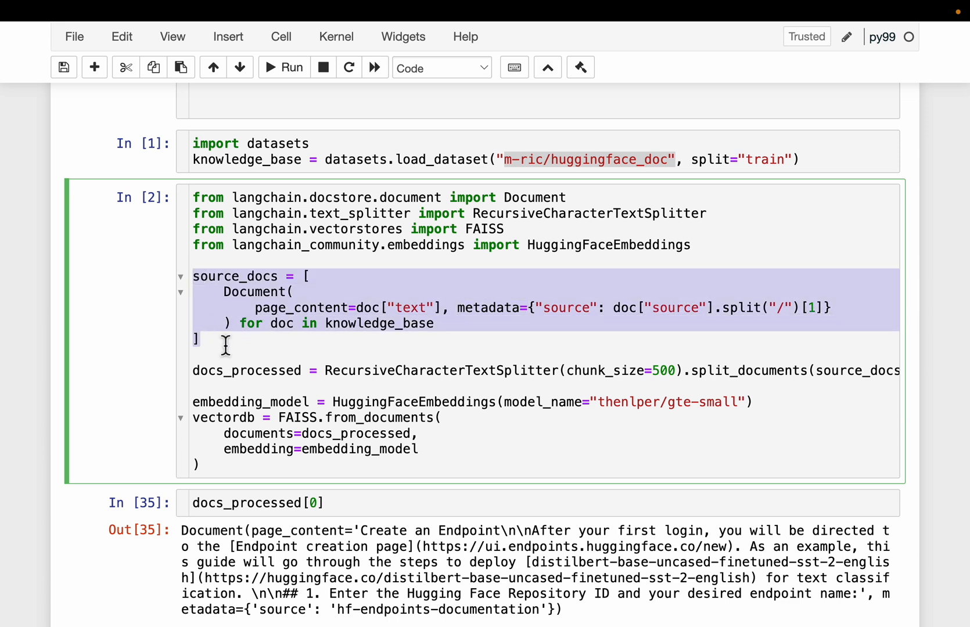
scroll(225, 345, down, 1)
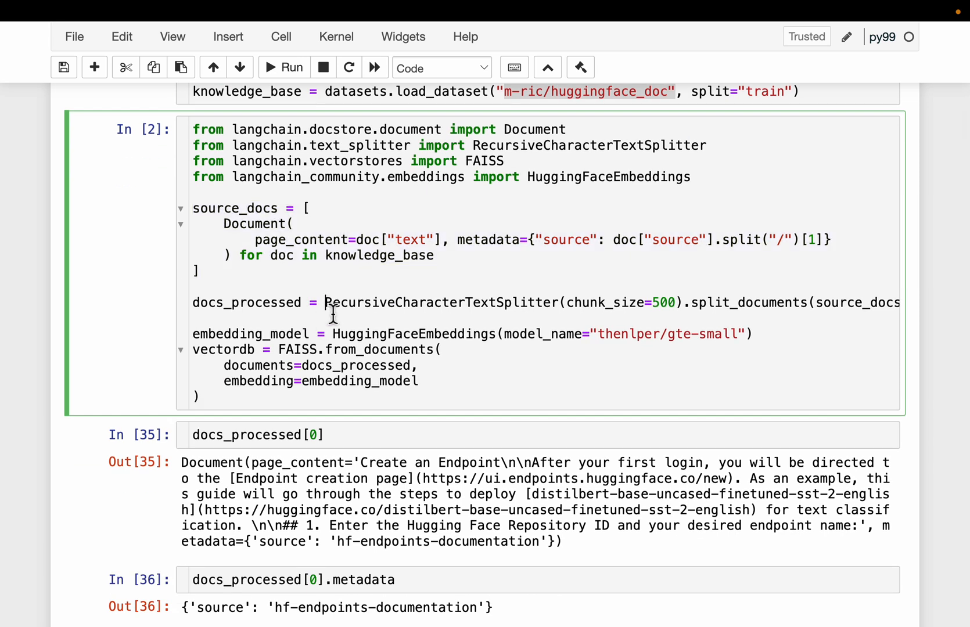
drag(326, 302, 540, 322)
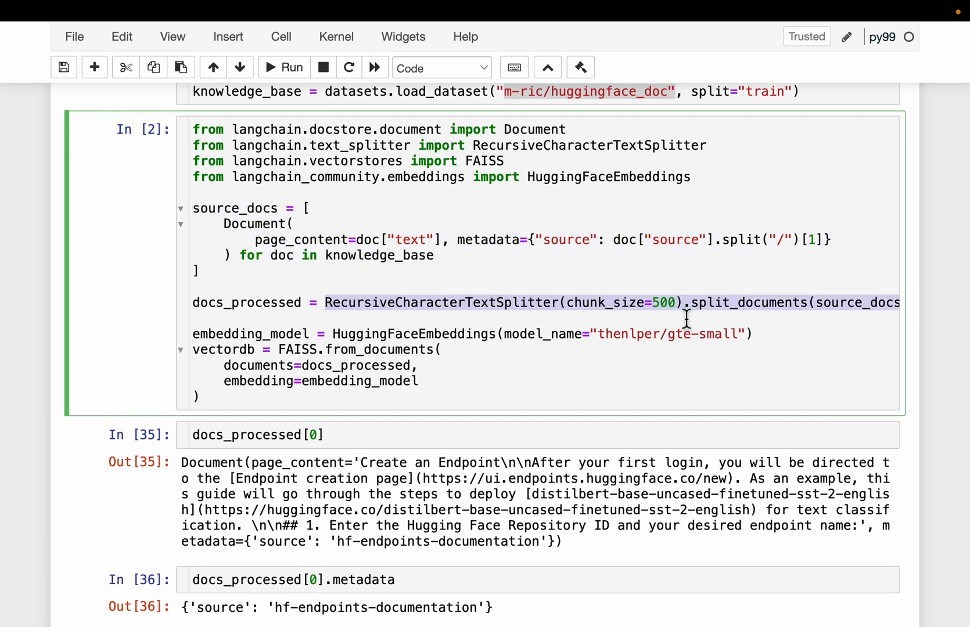
drag(748, 318, 885, 311)
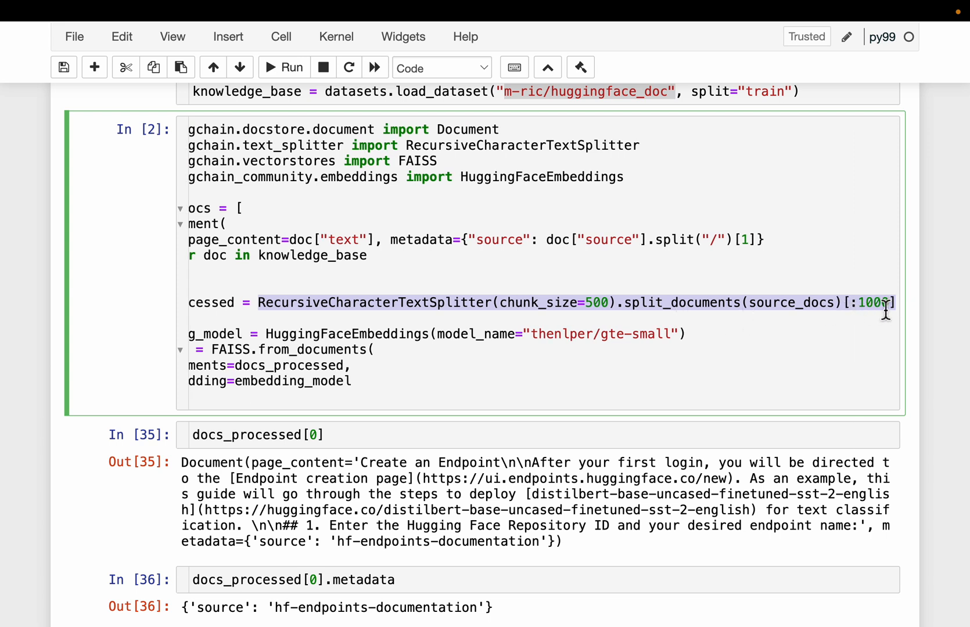
scroll(636, 311, left, 3)
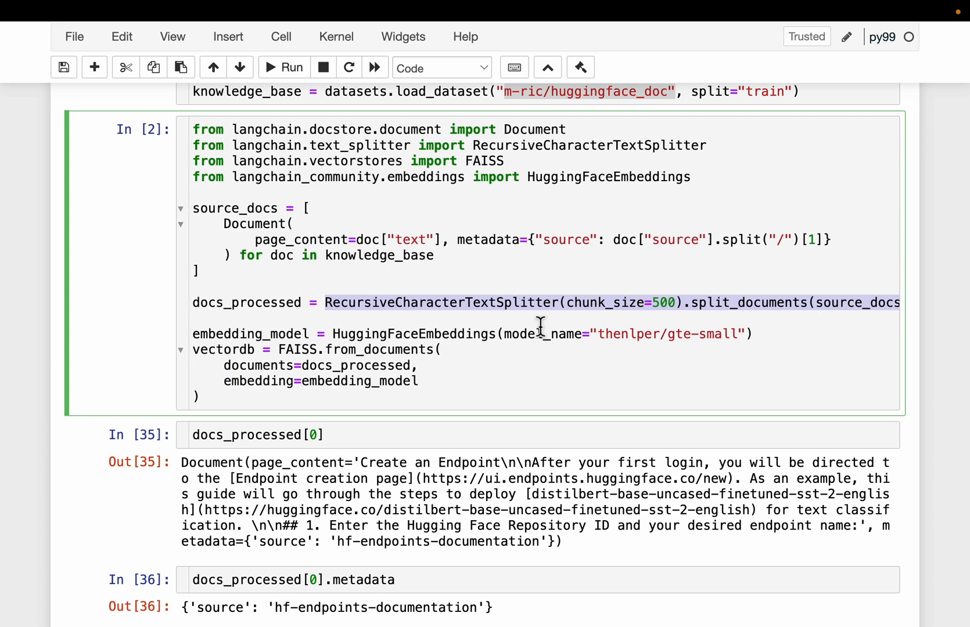
- Review the gte-small vector store build and the first chunk's content with hf-endpoints-documentation source
drag(504, 334, 744, 346)
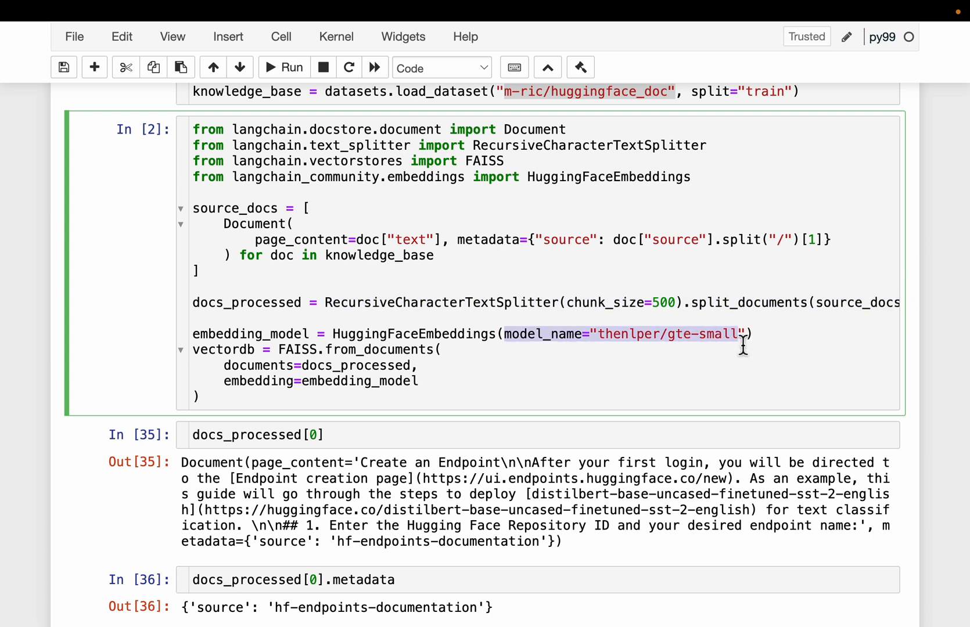
scroll(538, 363, down, 1)
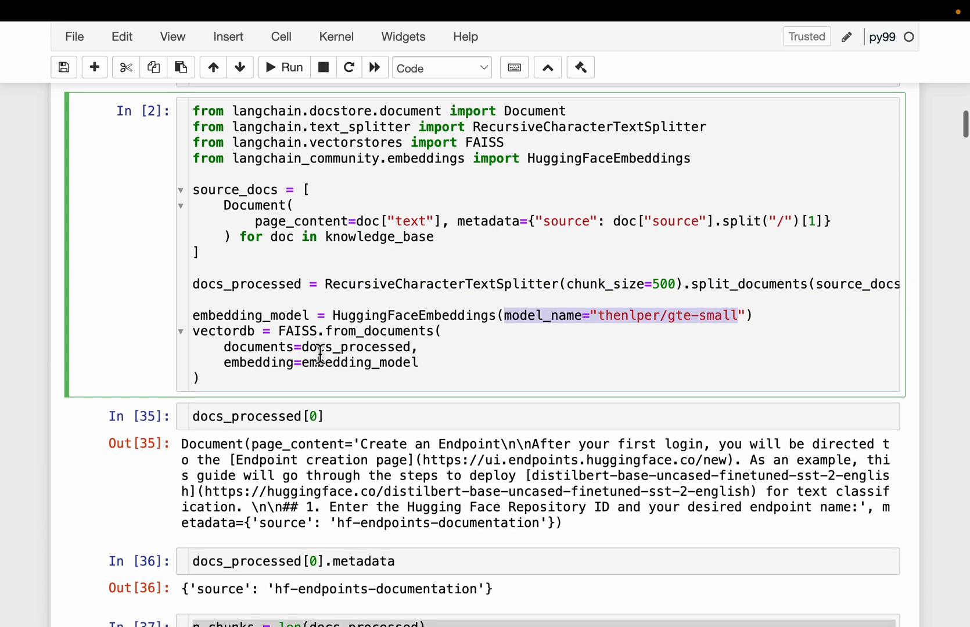
click(225, 367)
drag(224, 348, 430, 364)
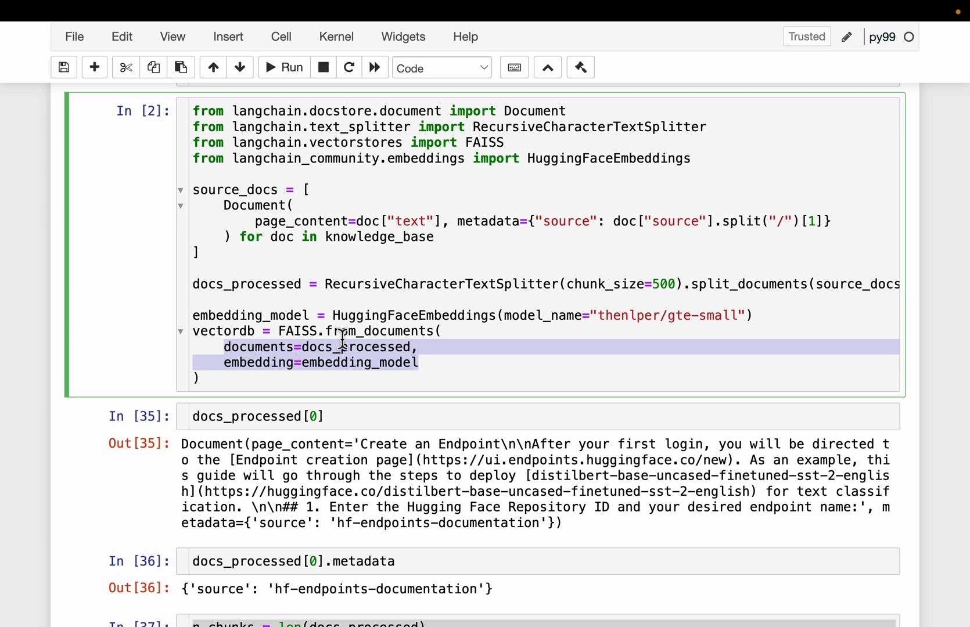
scroll(341, 339, down, 2)
scroll(341, 303, down, 1)
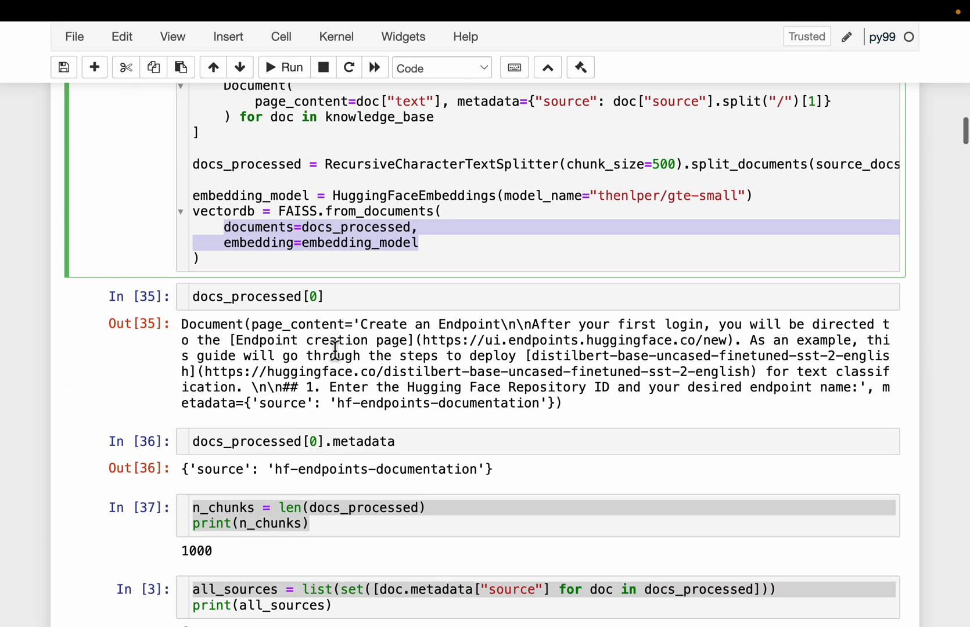
drag(334, 303, 174, 317)
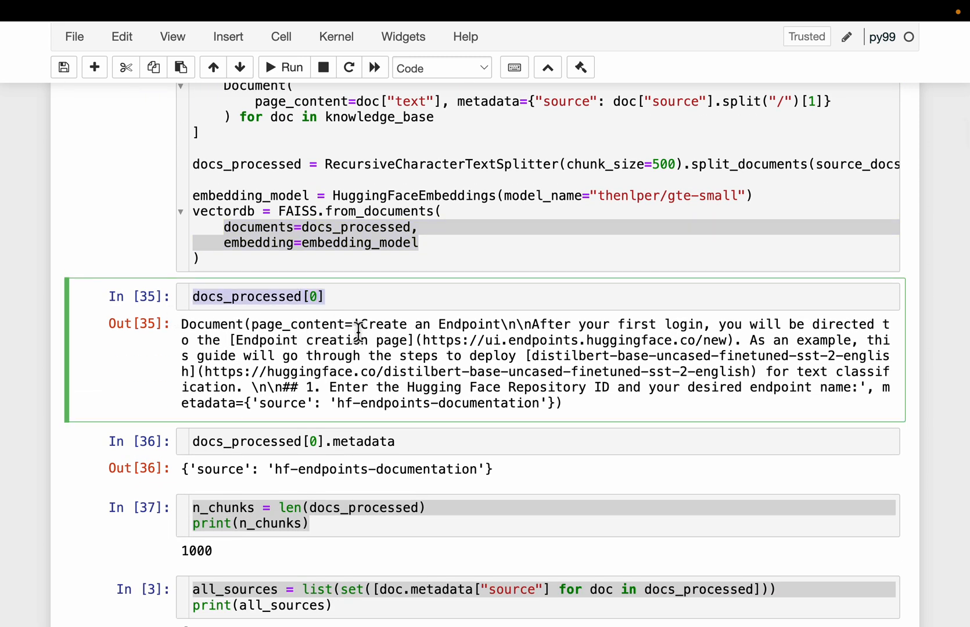
mouse_move(366, 324)
mouse_down()
mouse_move(400, 372)
mouse_move(863, 388)
mouse_up()
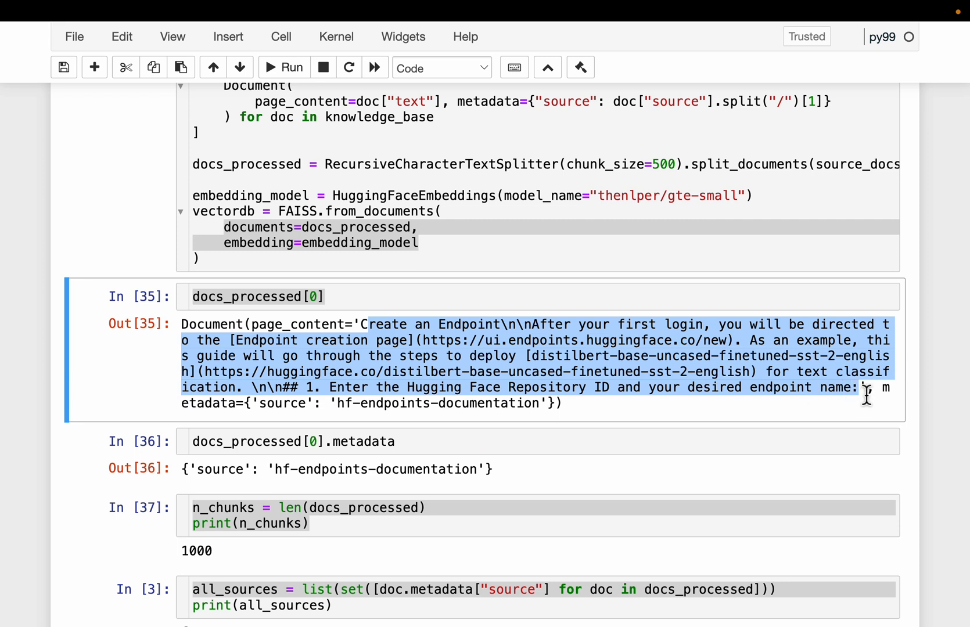
drag(338, 403, 548, 405)
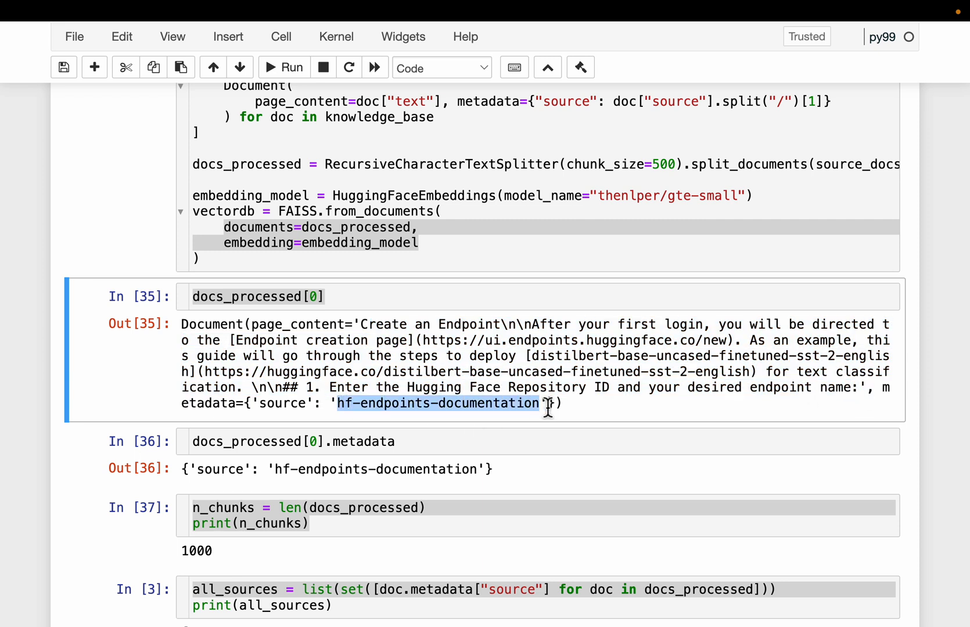
scroll(547, 405, down, 2)
scroll(548, 404, down, 2)
scroll(547, 404, down, 2)
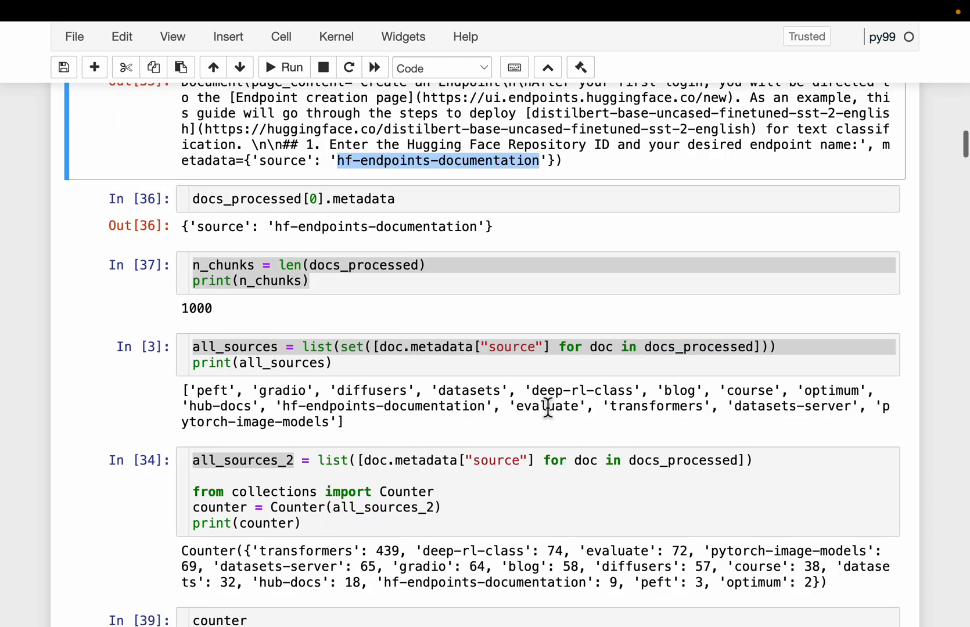
- Review the chunk count and unique sources list against the 'How do I create a new feature?' User Guides query
click(314, 281)
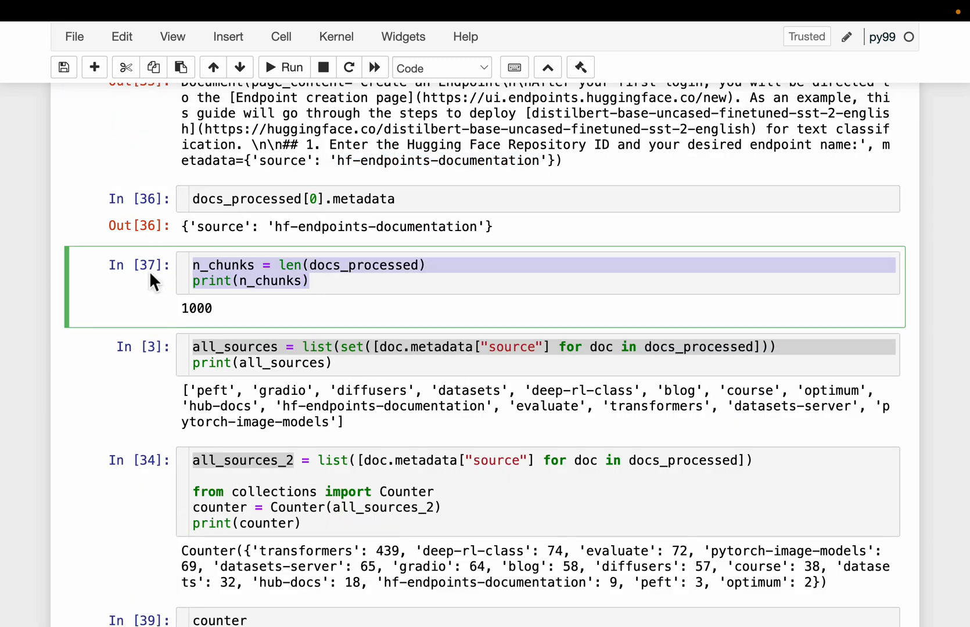
scroll(546, 300, down, 1)
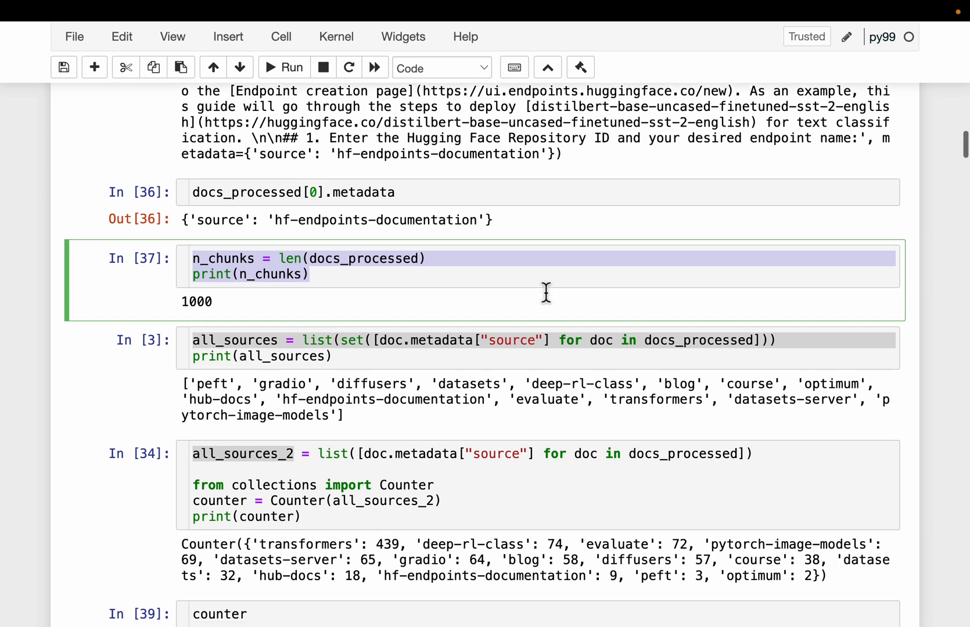
scroll(546, 300, down, 1)
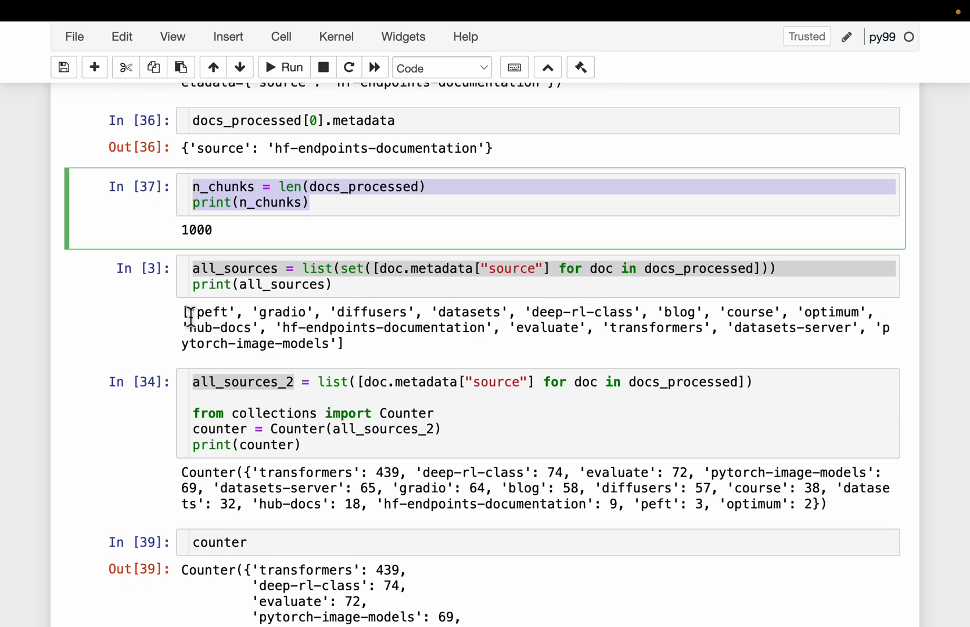
drag(184, 311, 367, 354)
click(367, 353)
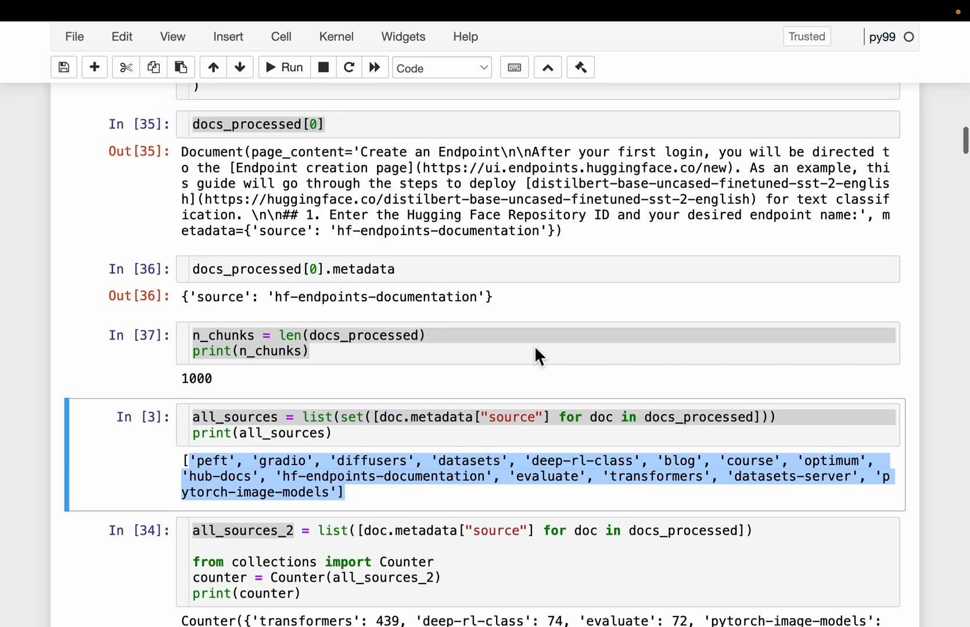
scroll(535, 346, up, 10)
scroll(534, 346, up, 5)
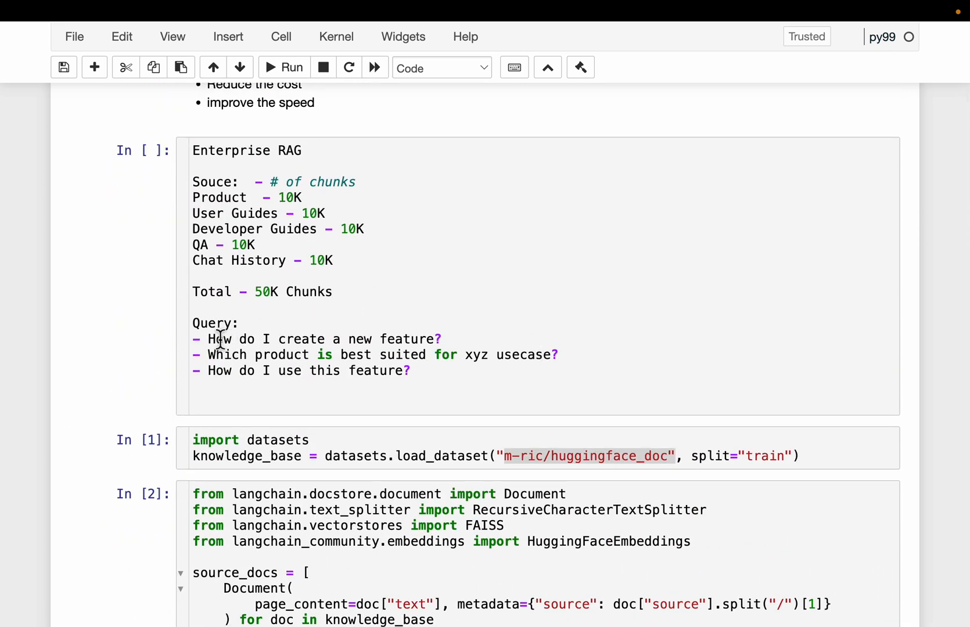
drag(194, 338, 493, 345)
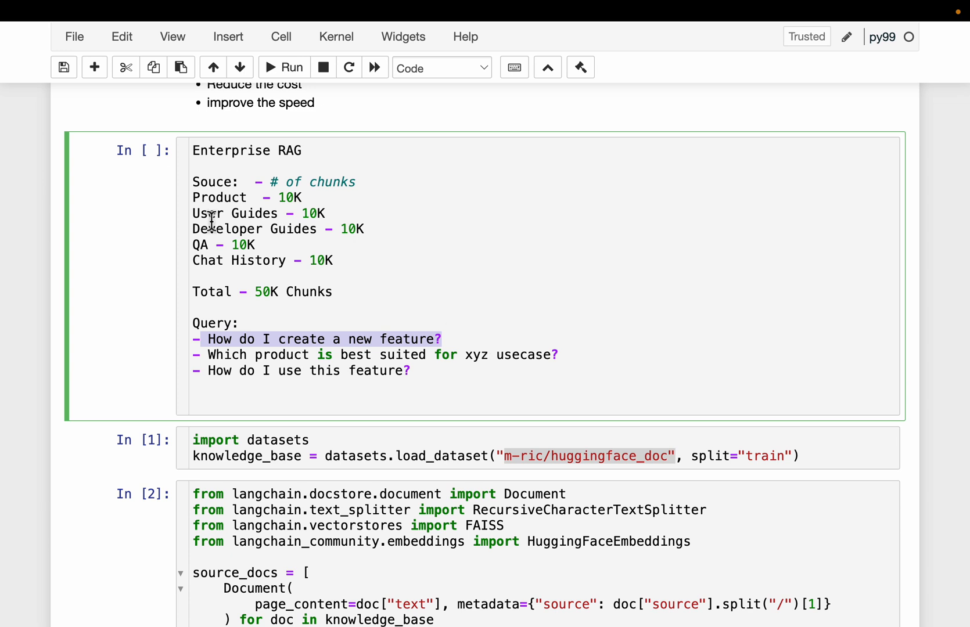
drag(193, 213, 299, 213)
scroll(377, 265, down, 10)
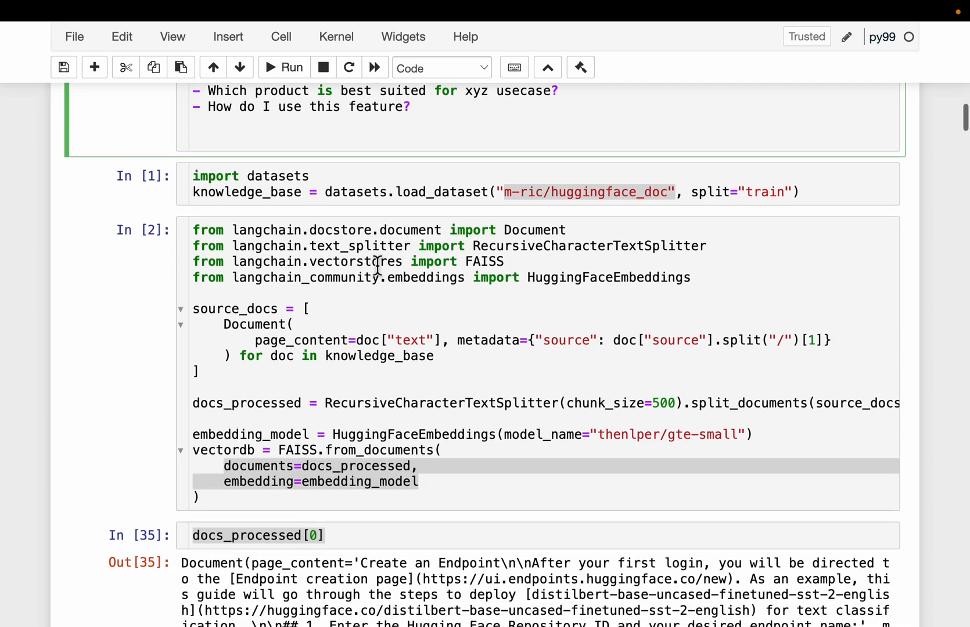
scroll(377, 267, down, 5)
scroll(444, 324, down, 8)
scroll(444, 324, down, 2)
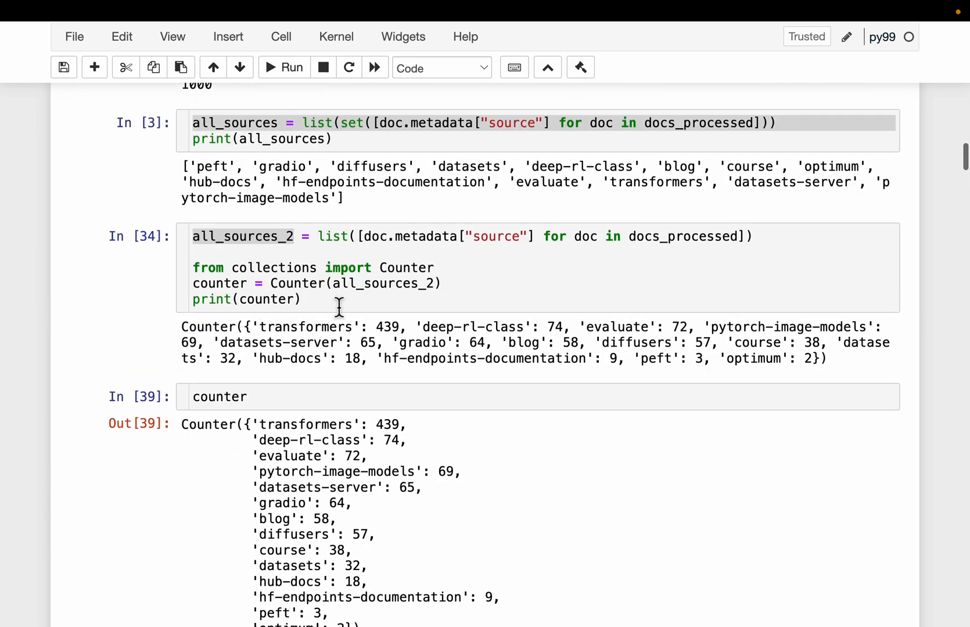
scroll(341, 311, down, 2)
- Review per-source counts (transformers 439, hf-endpoints-documentation 9), then the Tool import and RetrieverTool class
drag(250, 292, 835, 328)
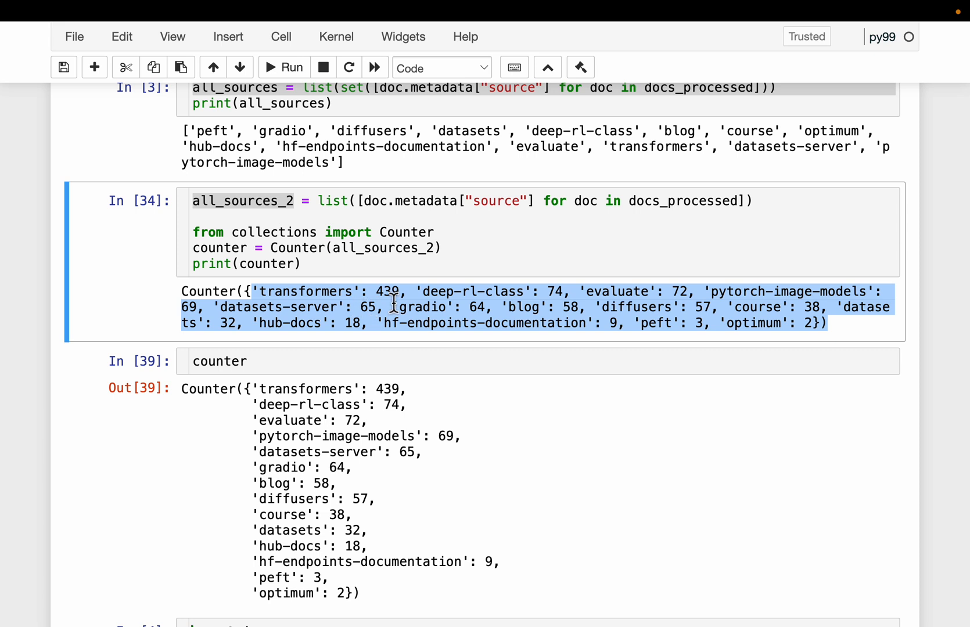
drag(376, 291, 410, 292)
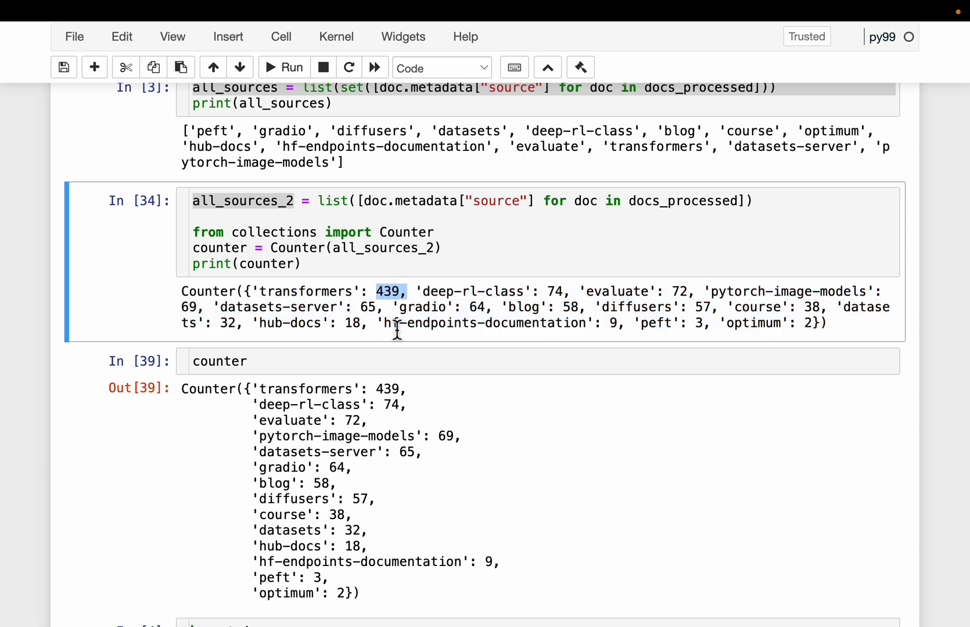
drag(385, 323, 637, 326)
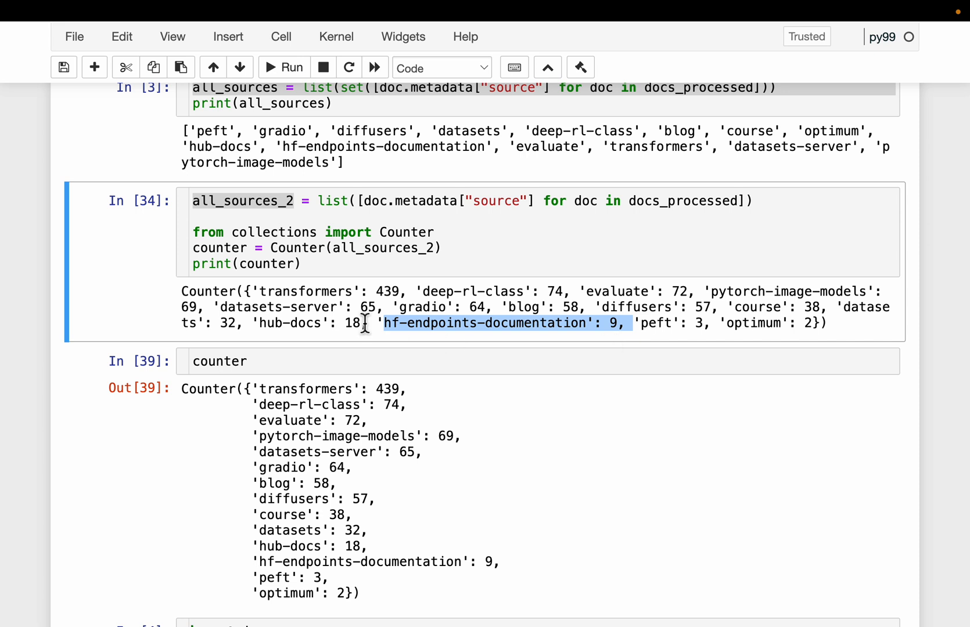
scroll(366, 325, down, 5)
drag(248, 201, 388, 403)
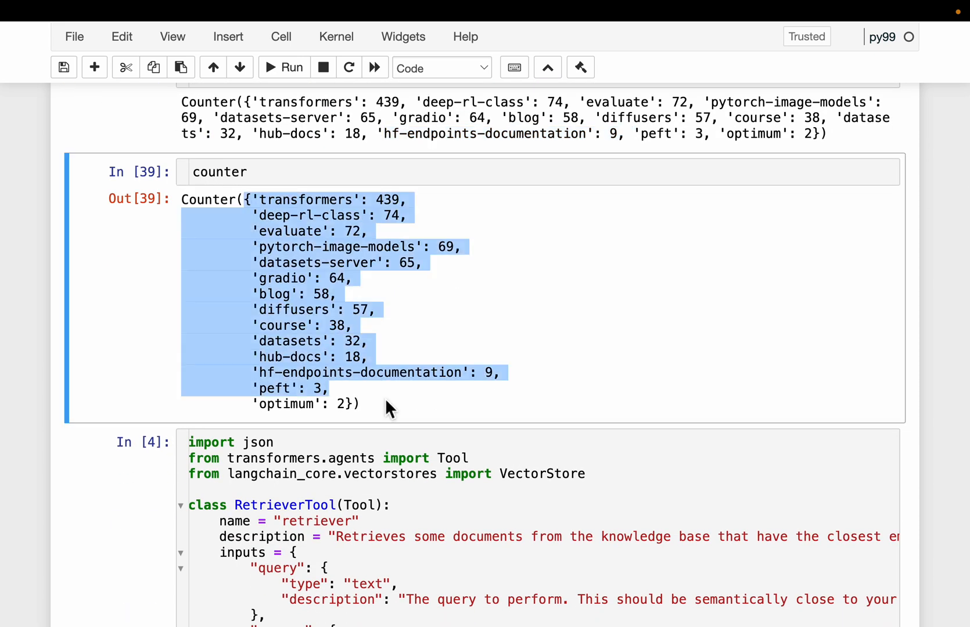
scroll(385, 397, down, 5)
scroll(386, 398, down, 5)
scroll(272, 258, down, 3)
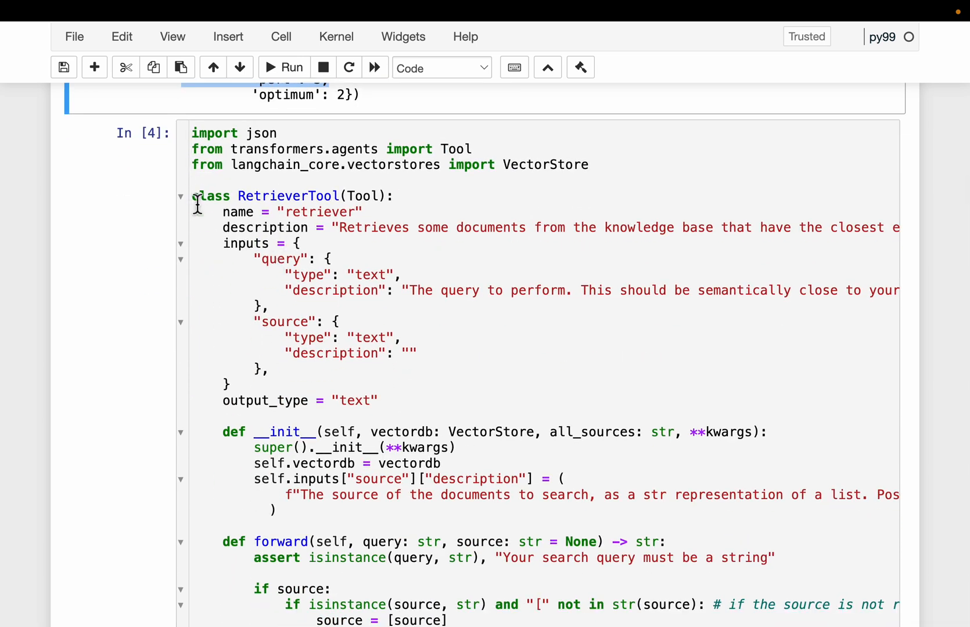
mouse_move(191, 195)
mouse_down()
mouse_move(314, 399)
mouse_move(401, 605)
mouse_up()
scroll(402, 605, down, 3)
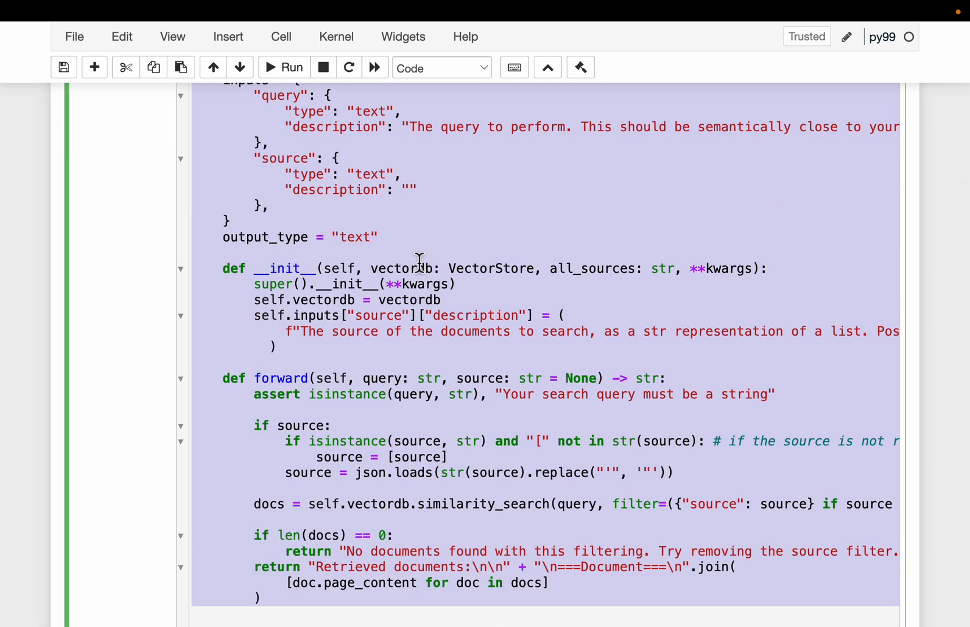
scroll(421, 263, up, 1)
scroll(421, 263, up, 1)
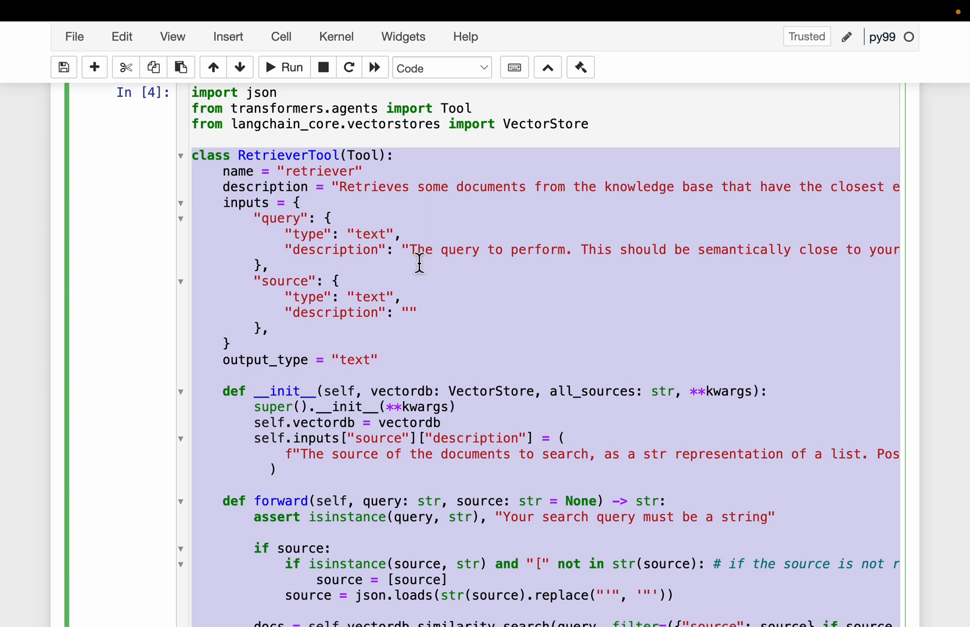
scroll(501, 235, up, 1)
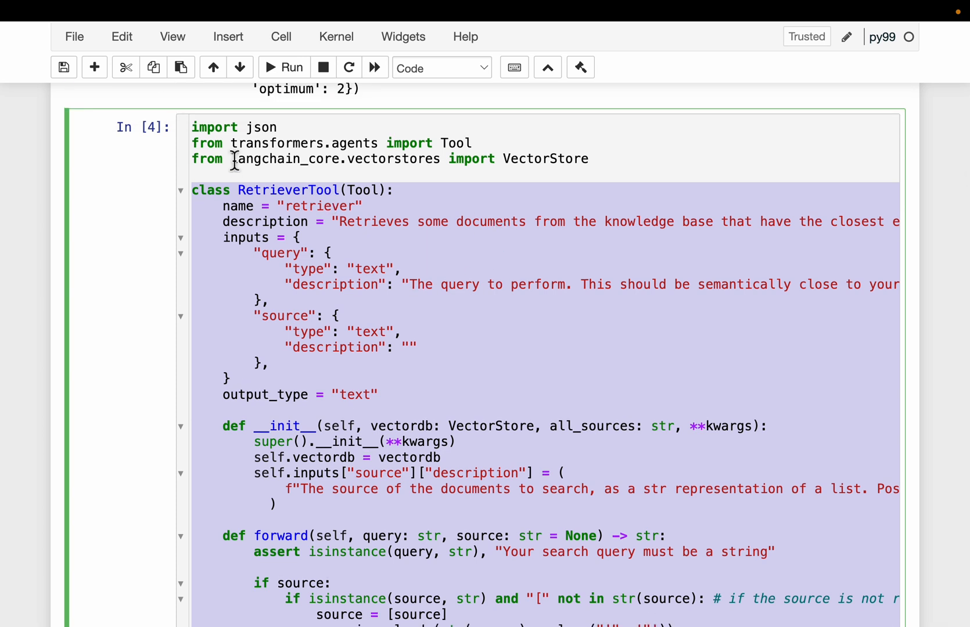
drag(231, 144, 470, 143)
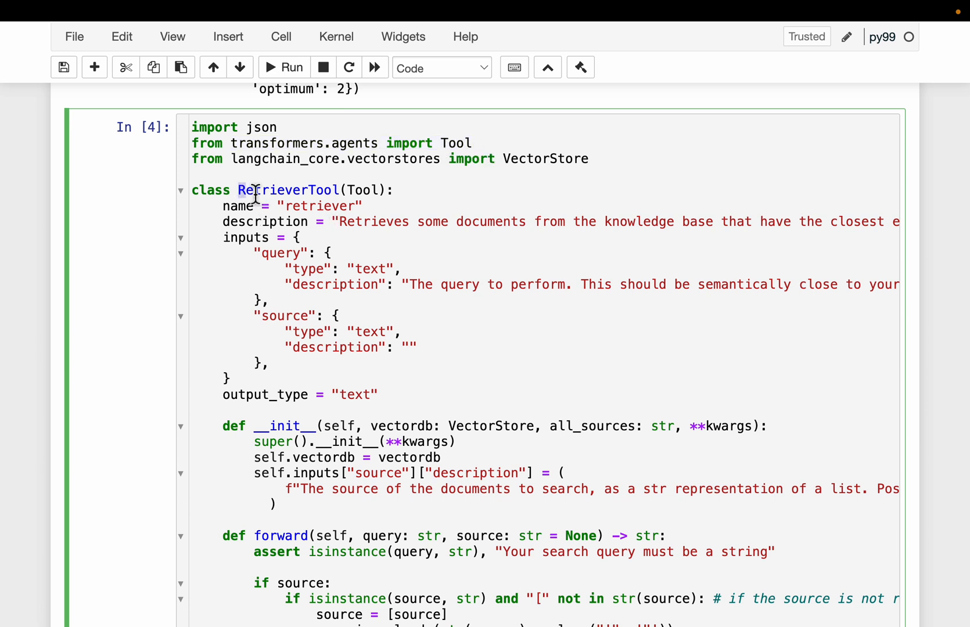
drag(239, 190, 339, 190)
scroll(343, 202, down, 1)
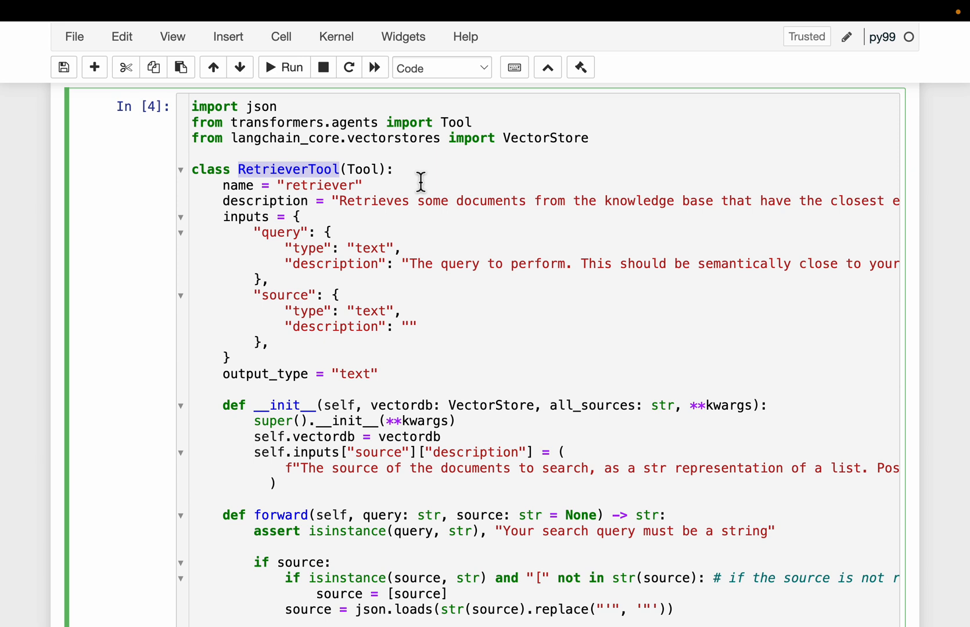
drag(224, 185, 419, 189)
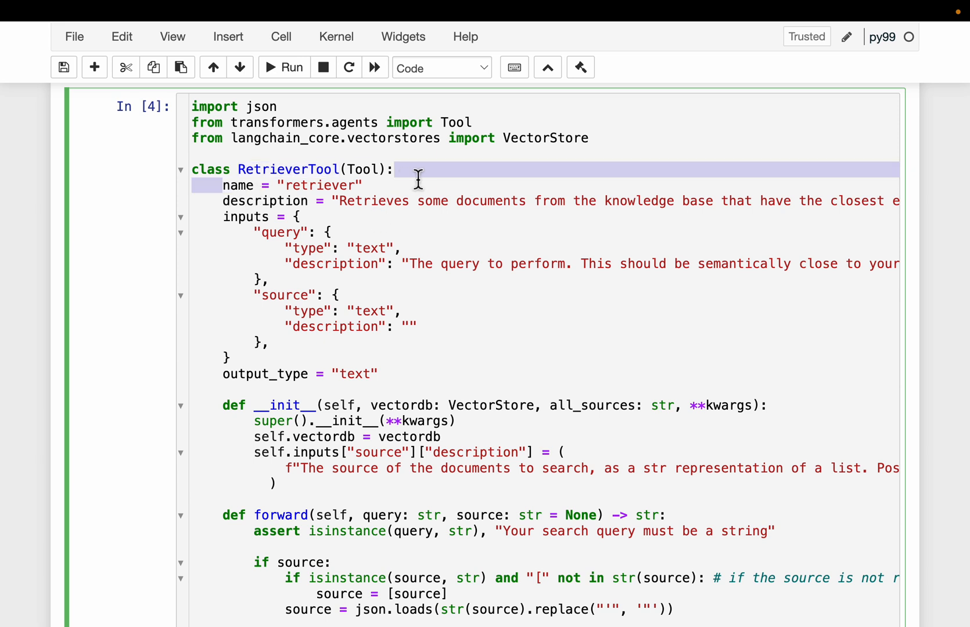
triple_click(317, 200)
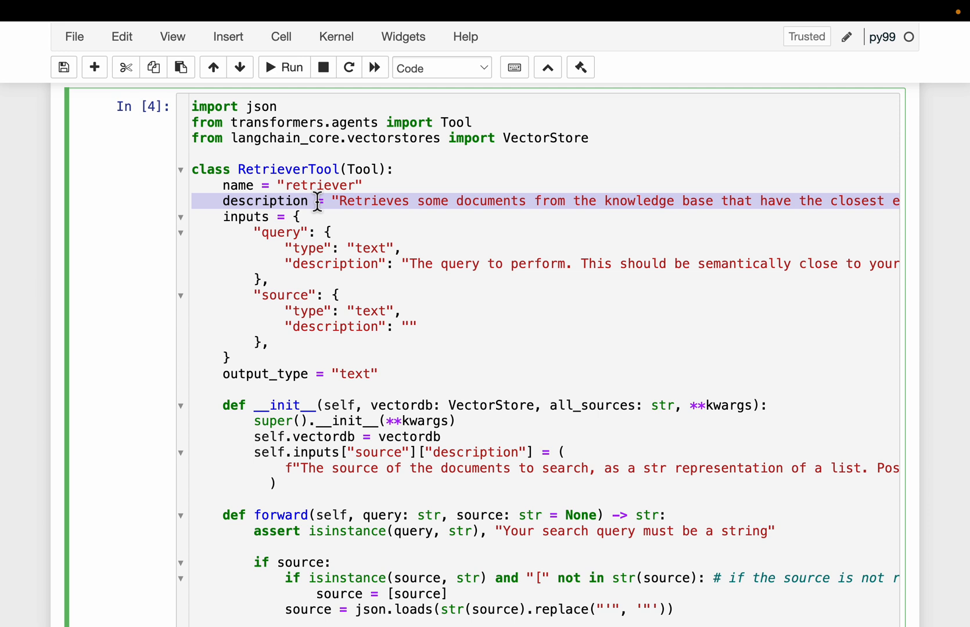
click(382, 204)
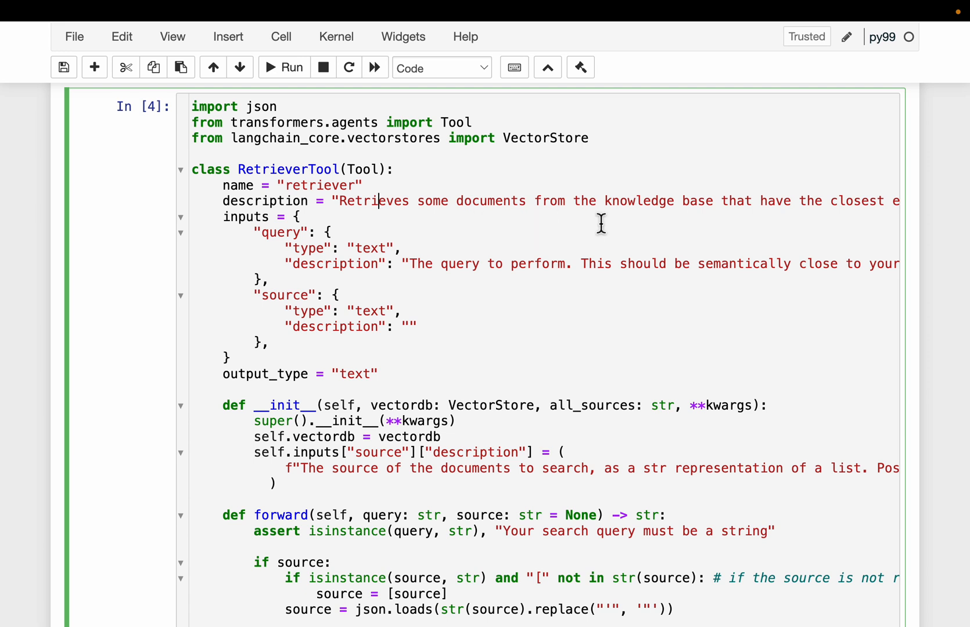
scroll(531, 231, right, 3)
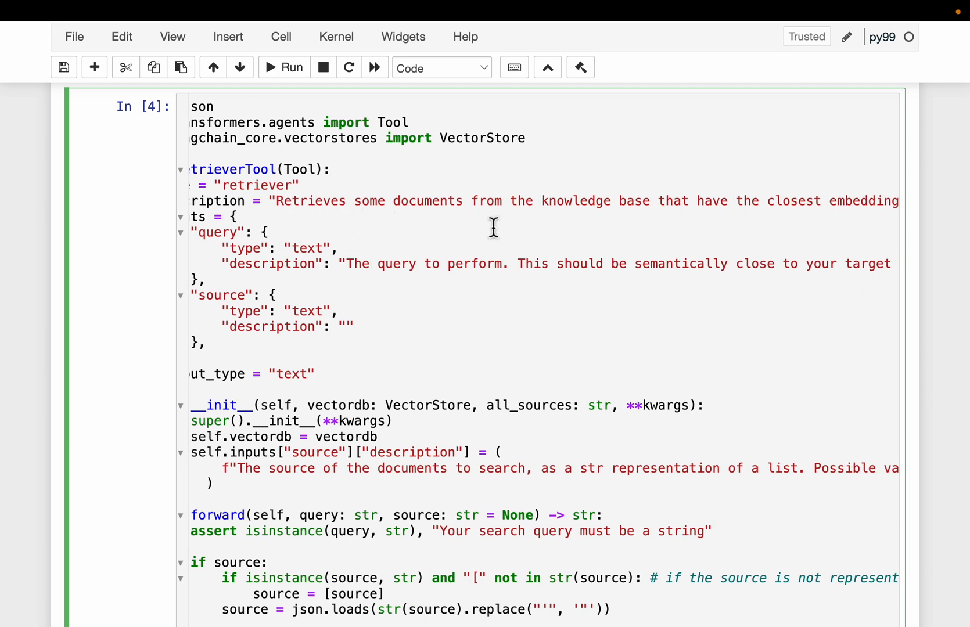
scroll(649, 230, right, 2)
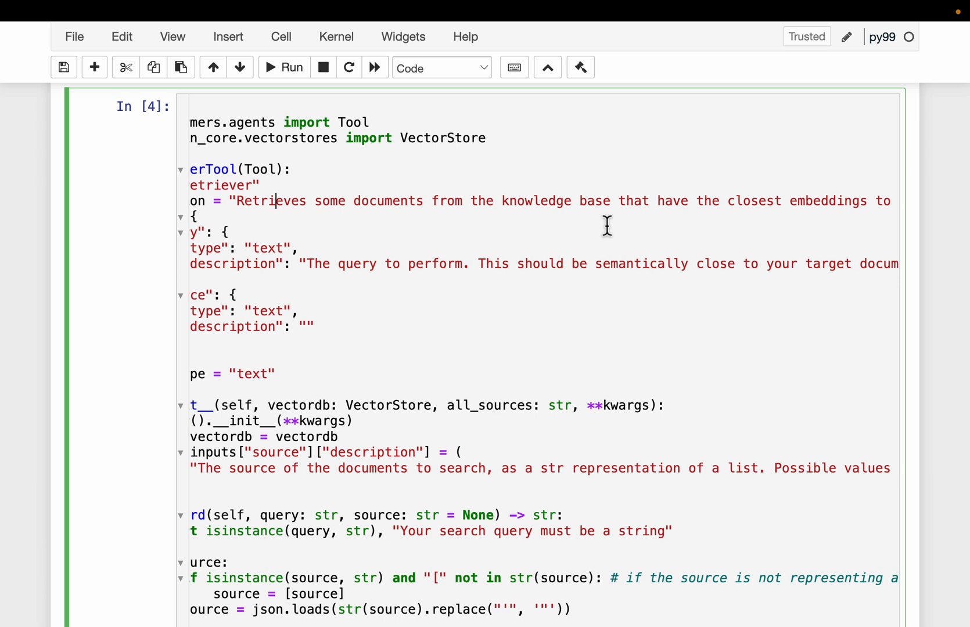
scroll(667, 230, right, 2)
scroll(668, 230, right, 3)
scroll(719, 228, right, 2)
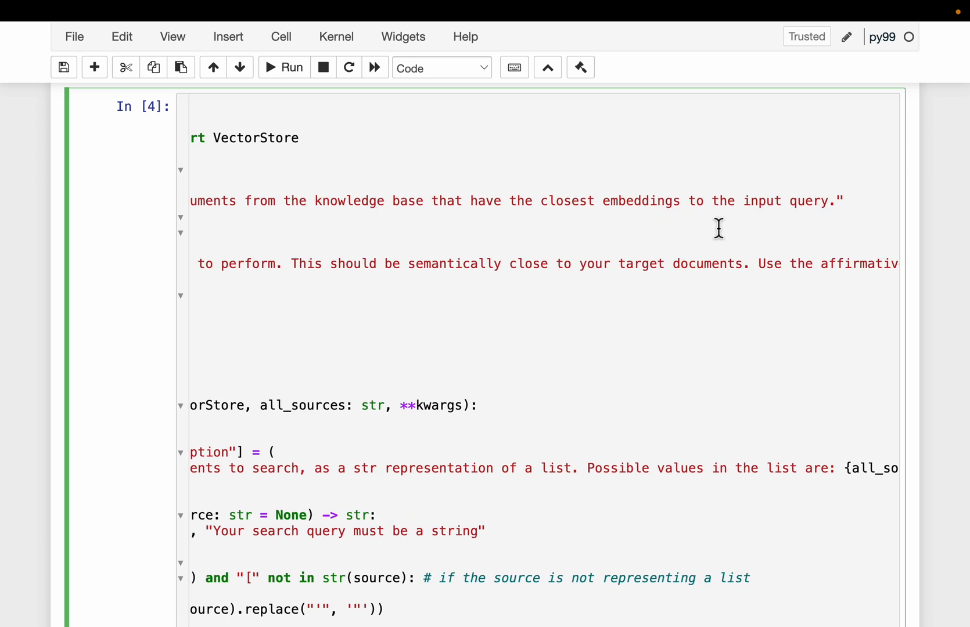
scroll(589, 261, left, 3)
scroll(590, 260, left, 3)
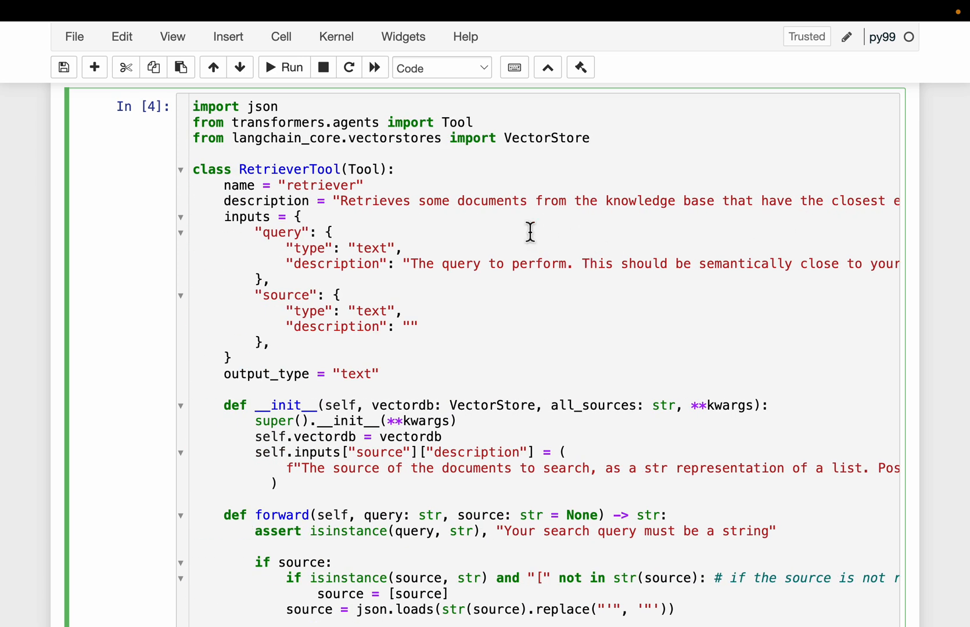
scroll(478, 219, down, 1)
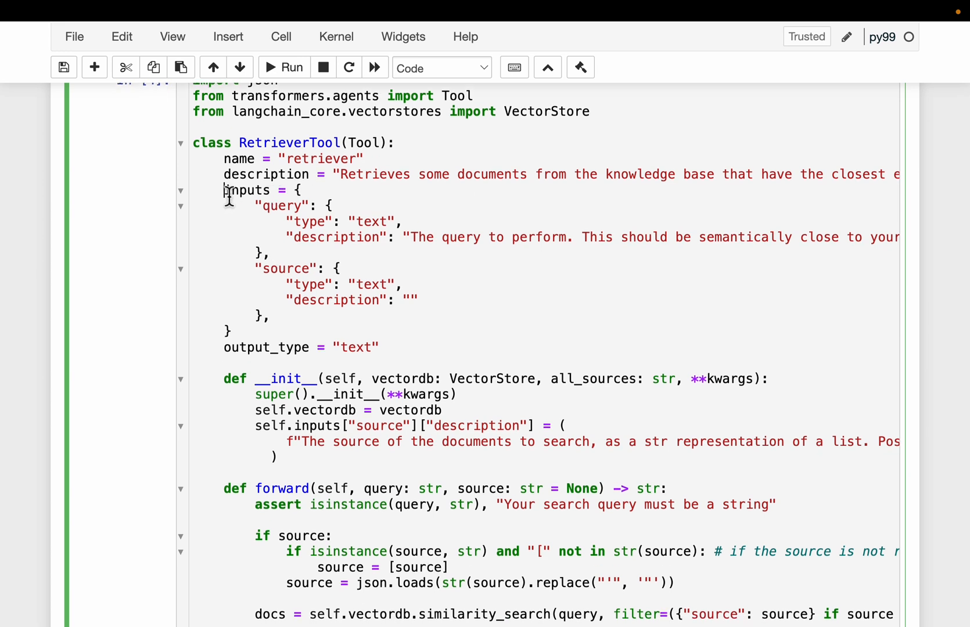
drag(225, 190, 231, 331)
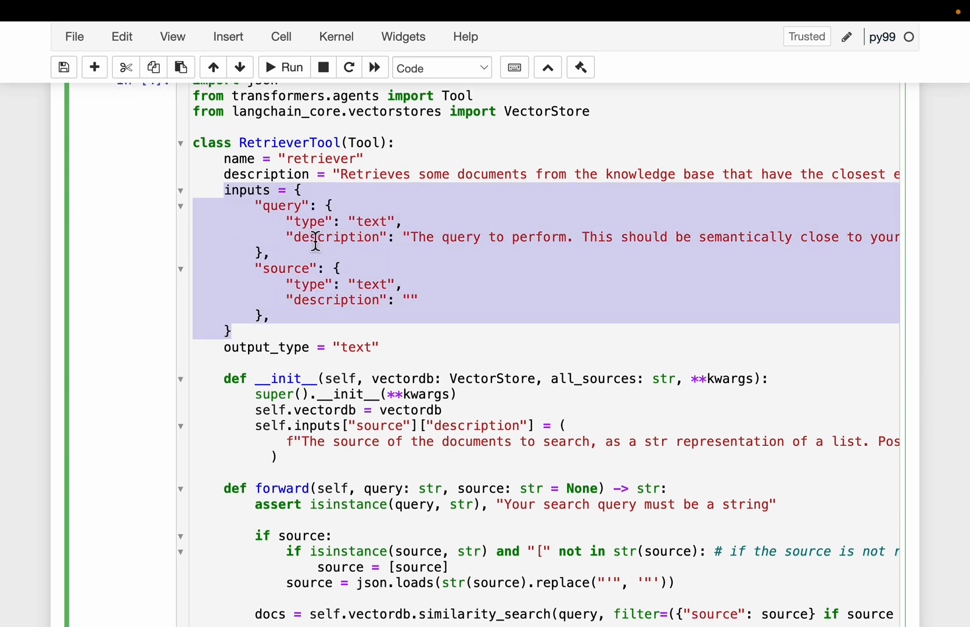
click(310, 213)
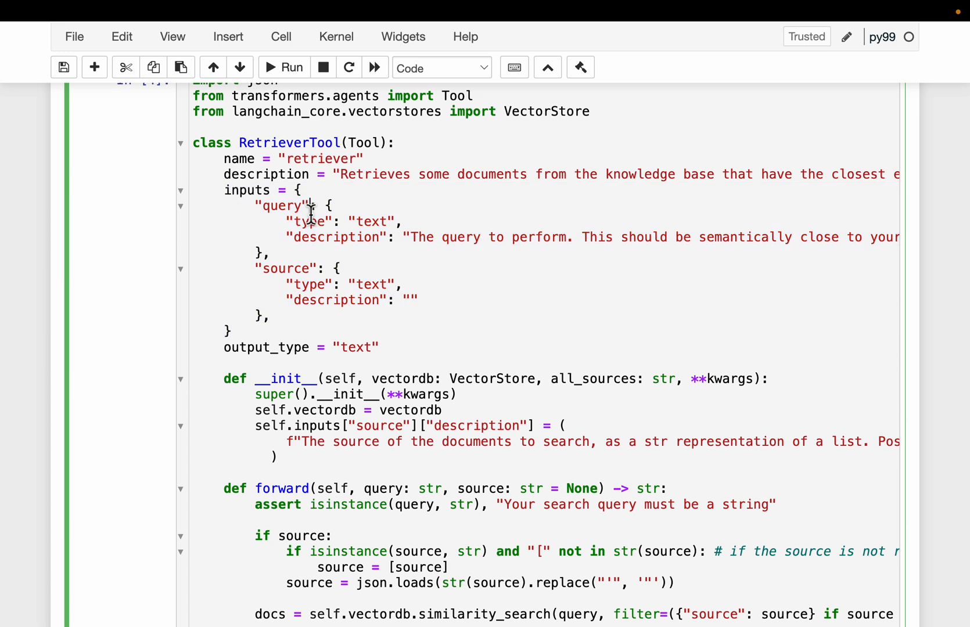
drag(349, 221, 402, 222)
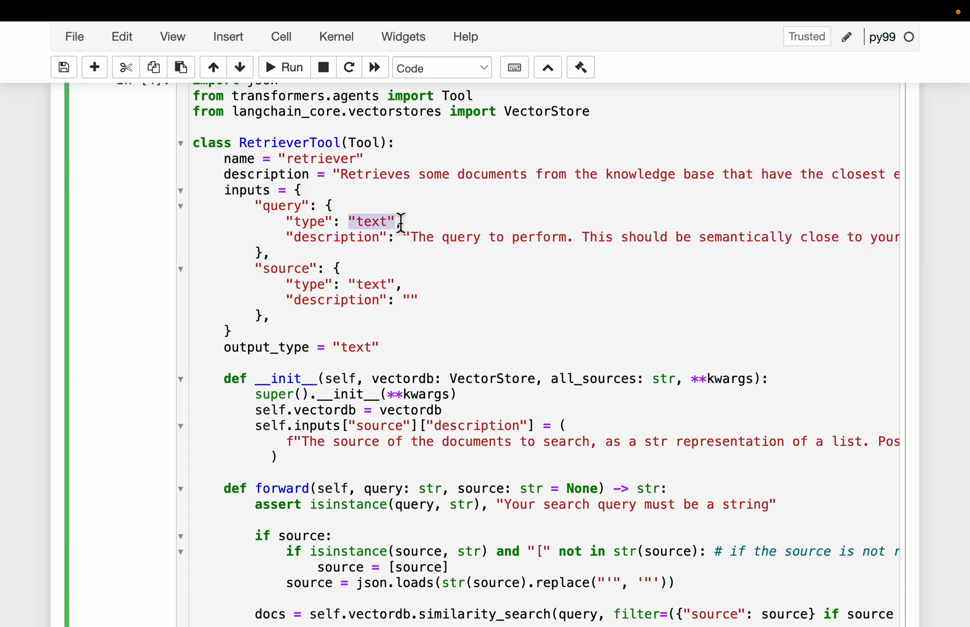
drag(256, 268, 342, 267)
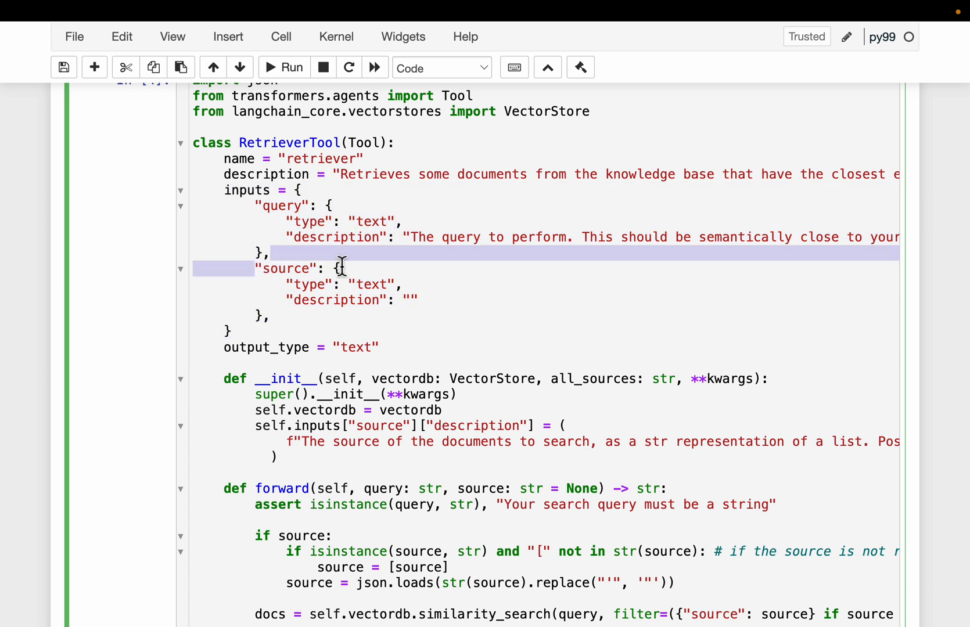
click(262, 268)
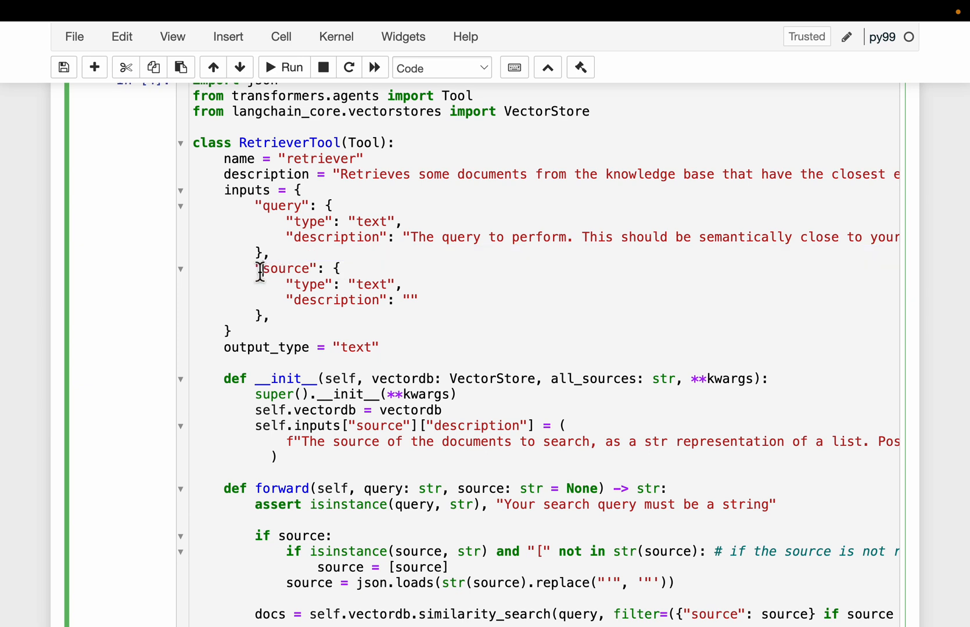
drag(256, 268, 418, 300)
scroll(464, 305, down, 1)
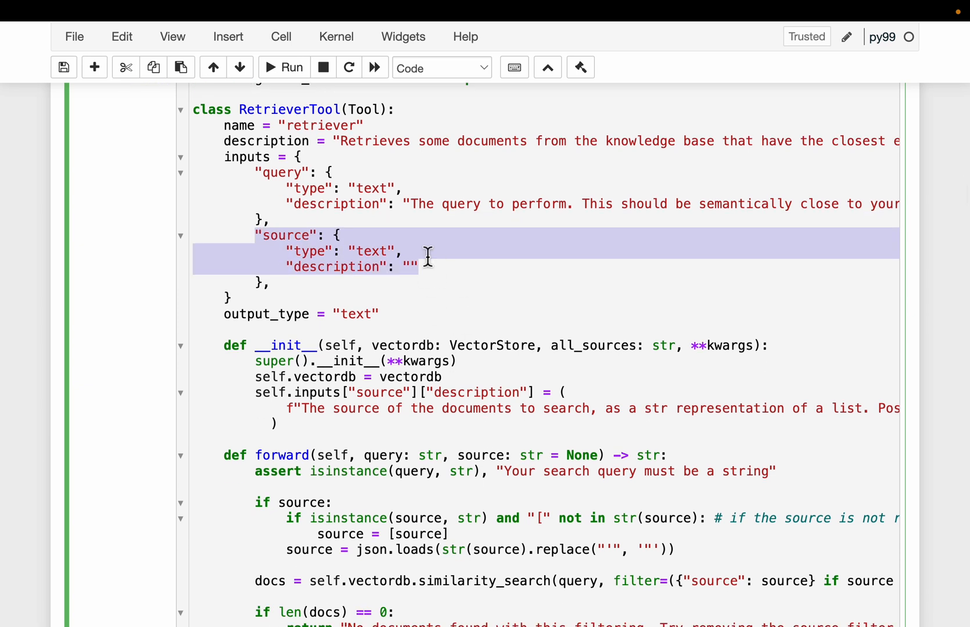
scroll(452, 292, down, 2)
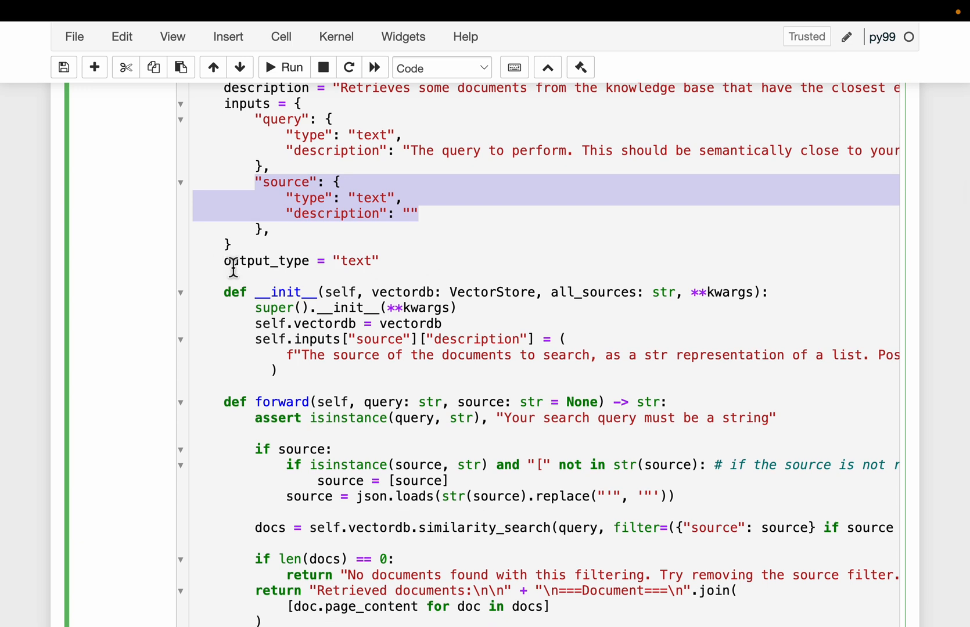
drag(220, 267, 411, 270)
scroll(411, 270, down, 1)
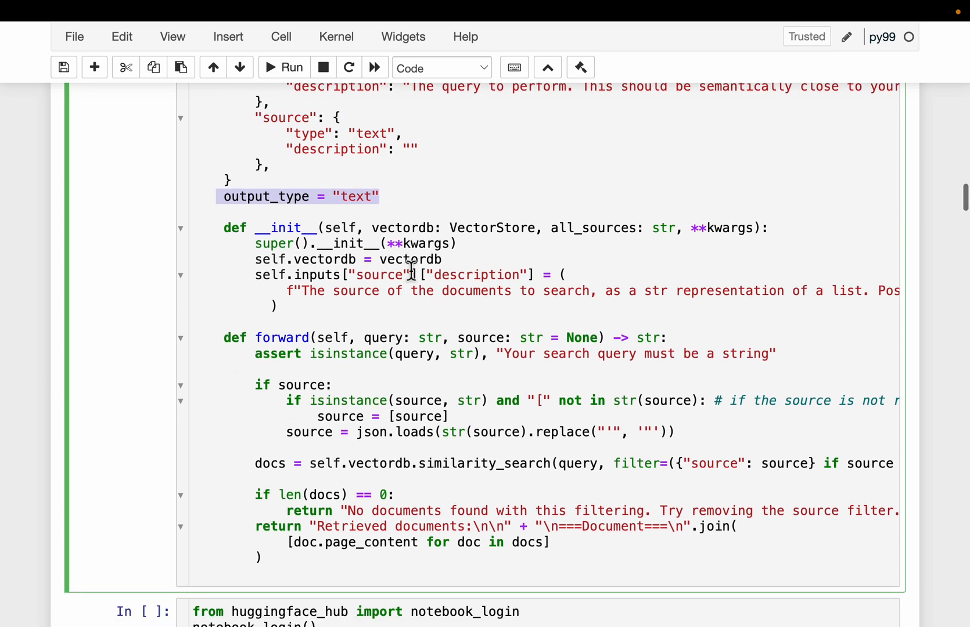
scroll(410, 270, down, 2)
drag(224, 297, 315, 298)
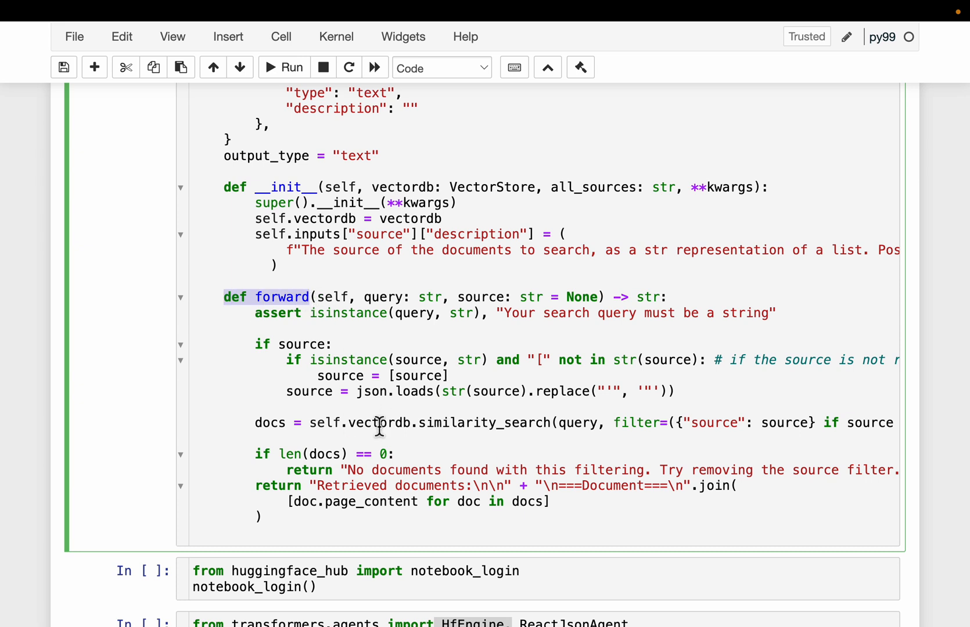
scroll(383, 262, up, 1)
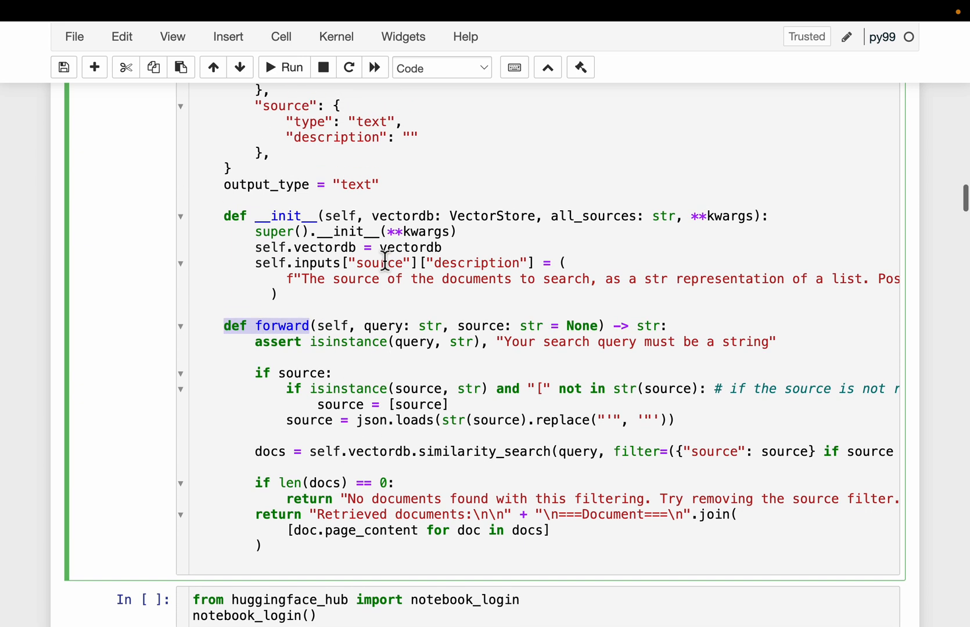
drag(255, 216, 346, 217)
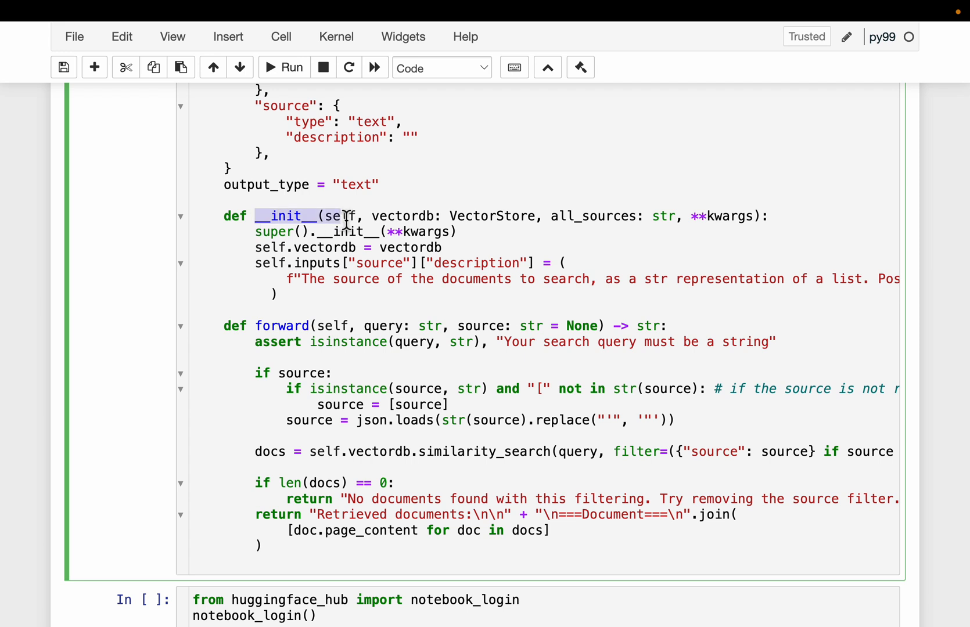
drag(551, 216, 645, 218)
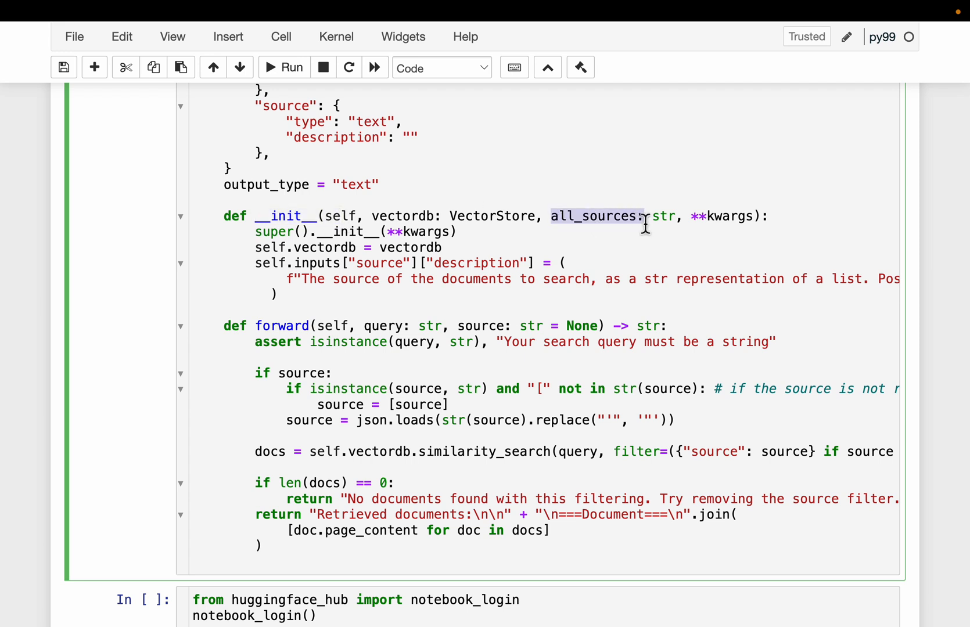
scroll(647, 224, up, 10)
scroll(647, 223, up, 5)
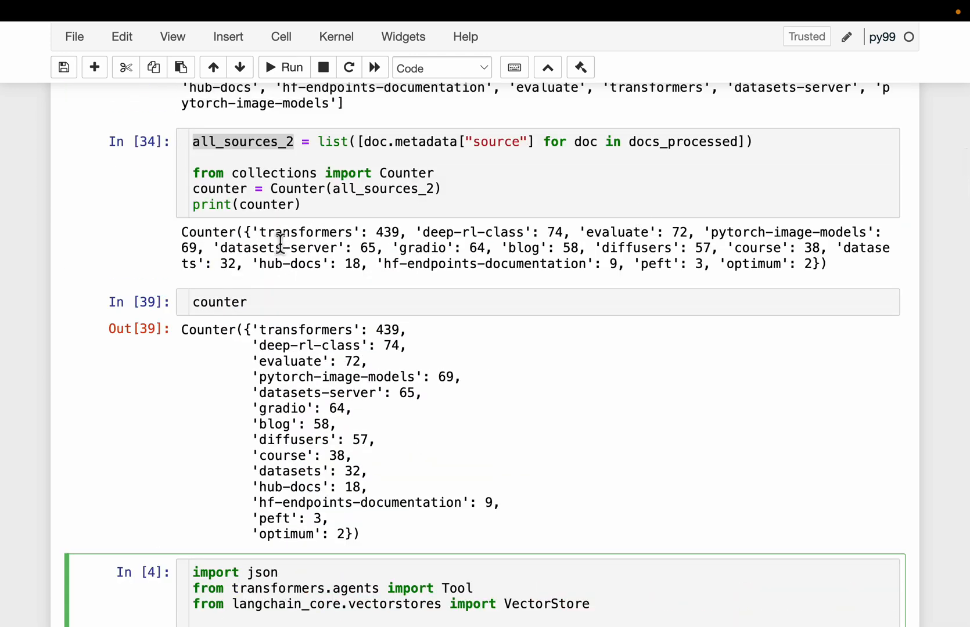
drag(261, 232, 826, 263)
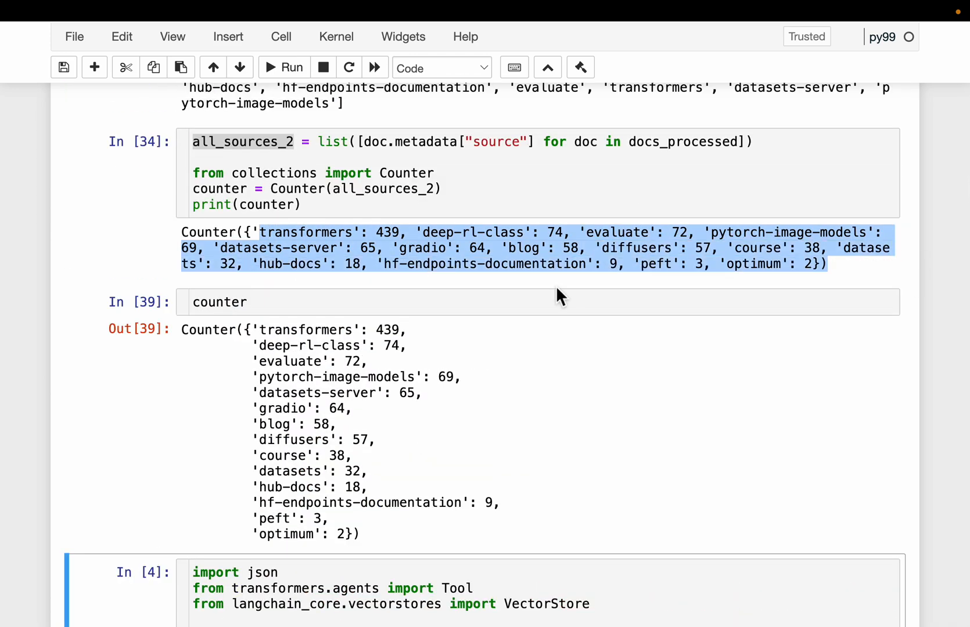
scroll(557, 295, down, 5)
scroll(557, 296, down, 5)
scroll(556, 295, down, 3)
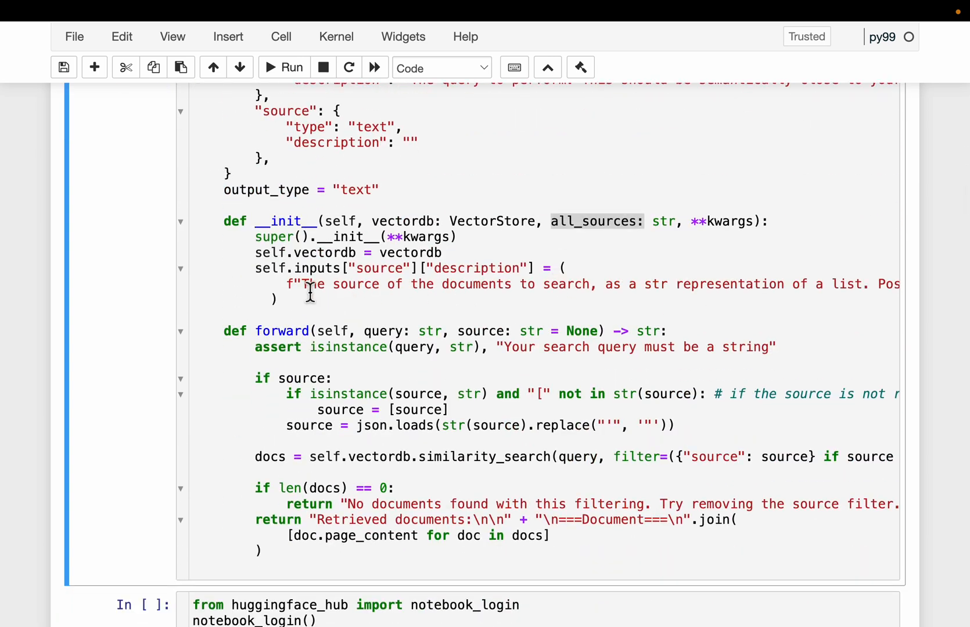
triple_click(328, 287)
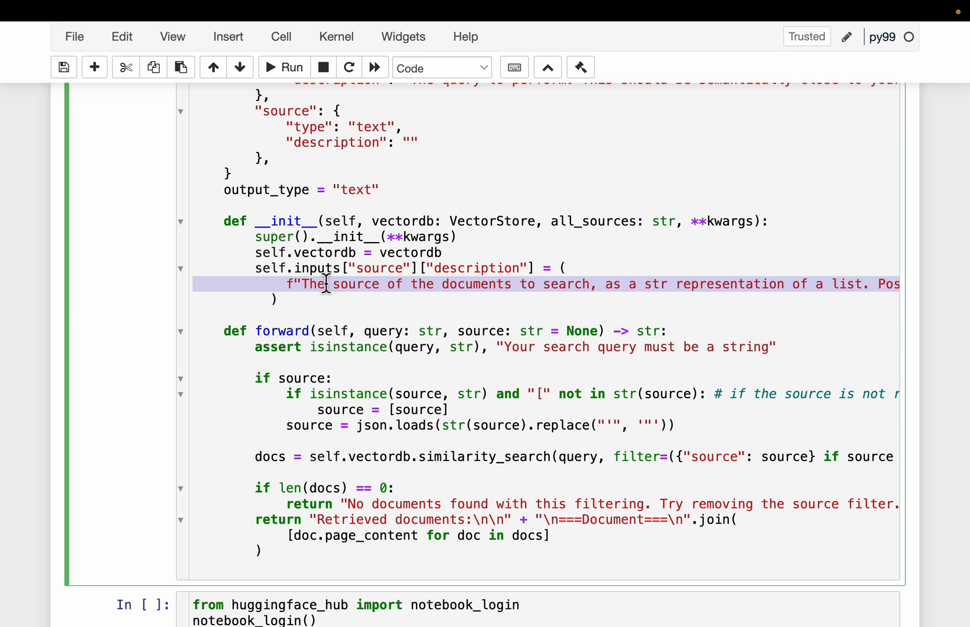
click(379, 308)
drag(302, 285, 594, 297)
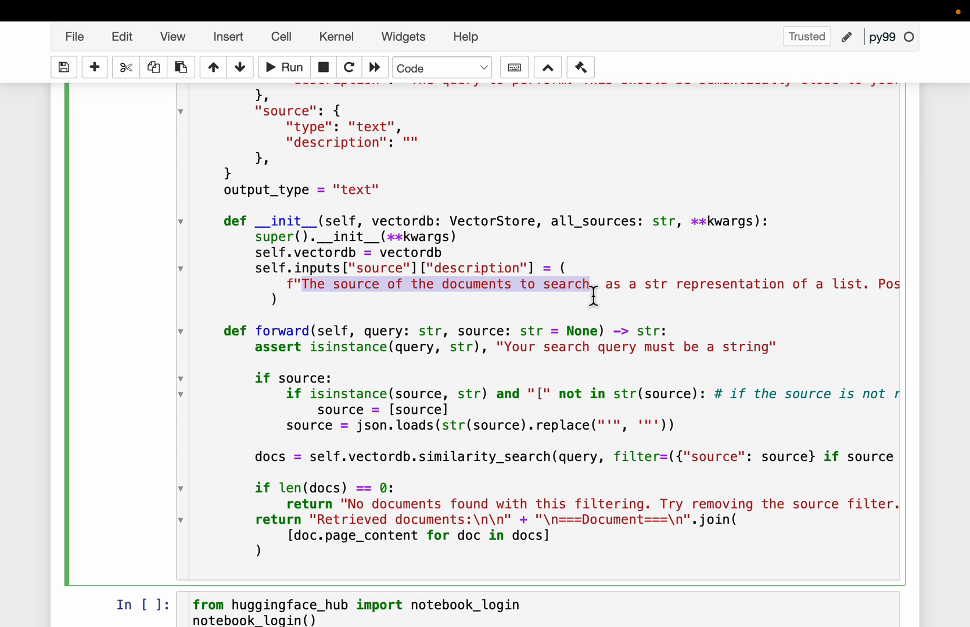
scroll(622, 307, right, 5)
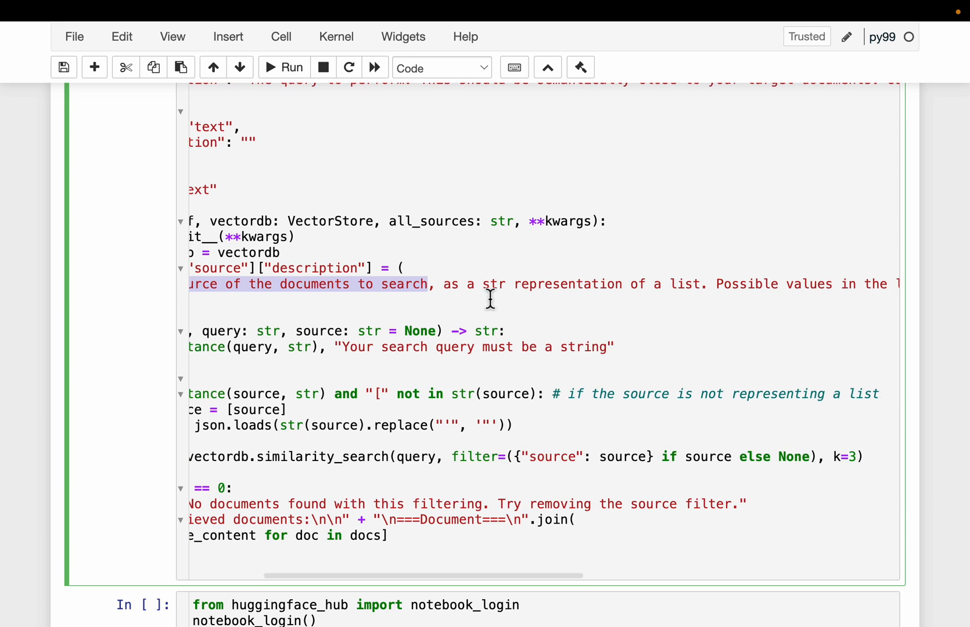
drag(507, 284, 709, 287)
scroll(710, 288, right, 5)
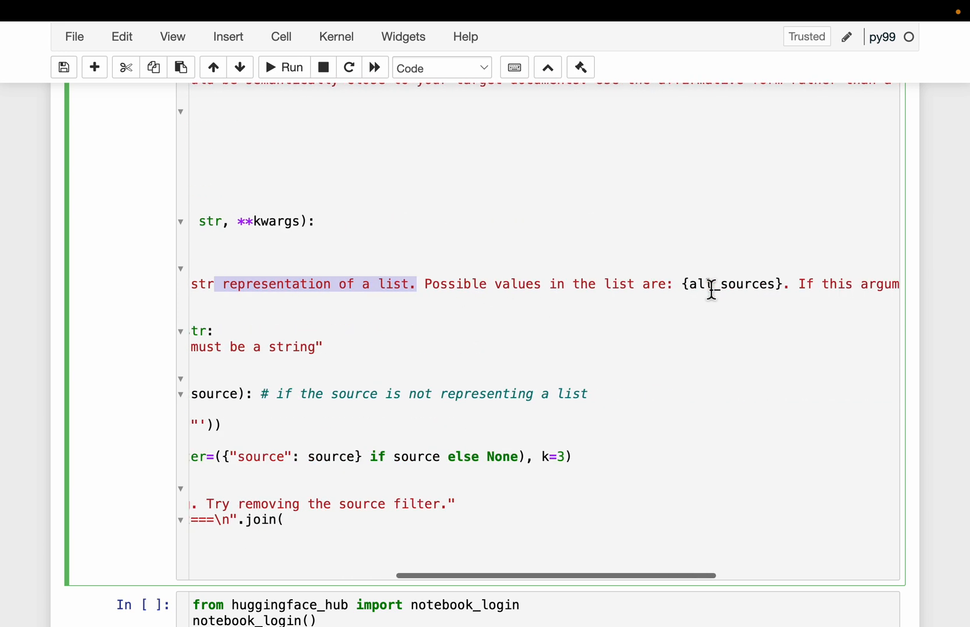
scroll(568, 299, right, 1)
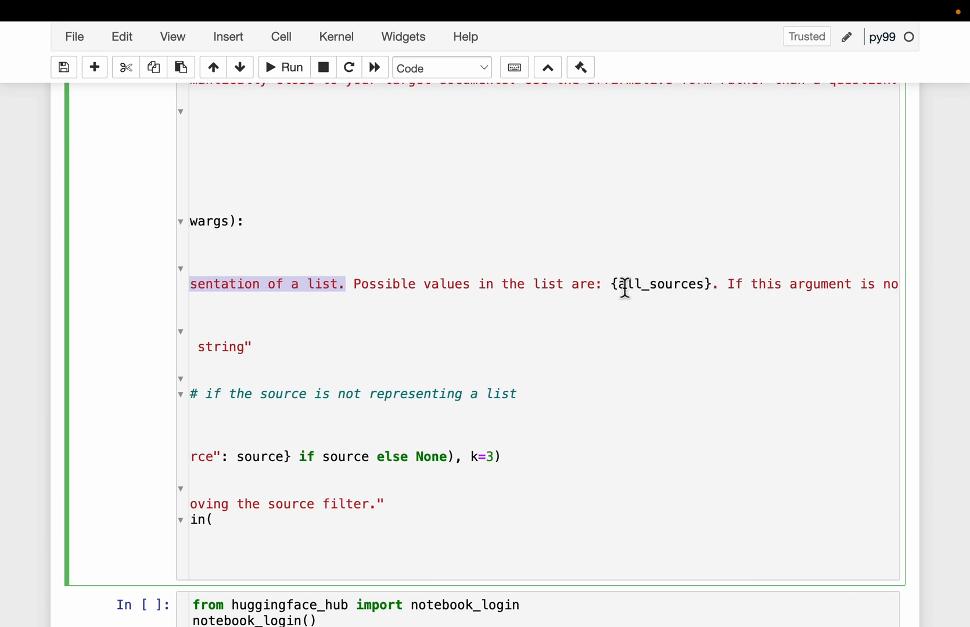
drag(617, 285, 717, 286)
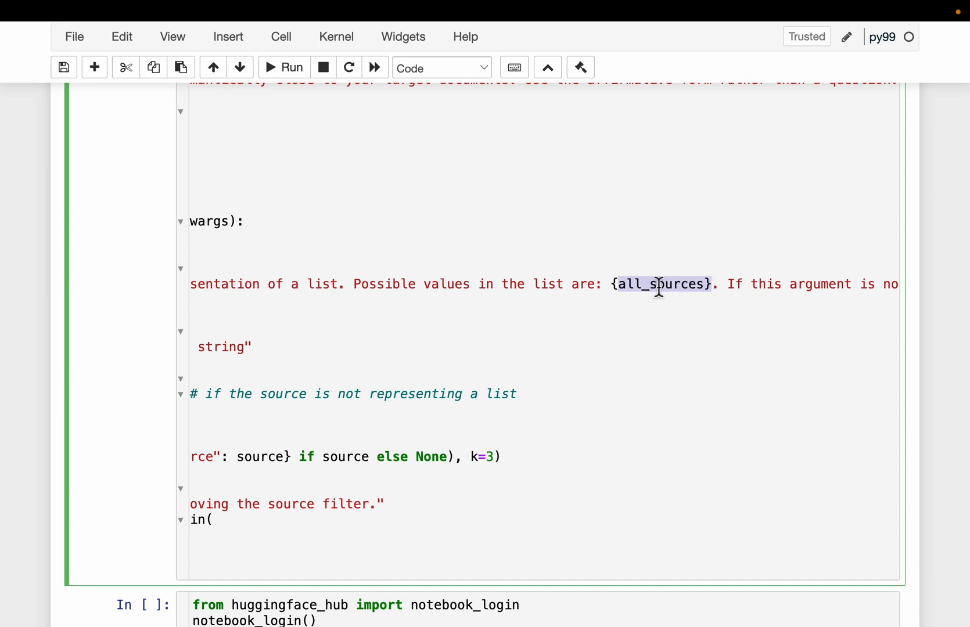
scroll(576, 339, left, 8)
scroll(576, 339, left, 5)
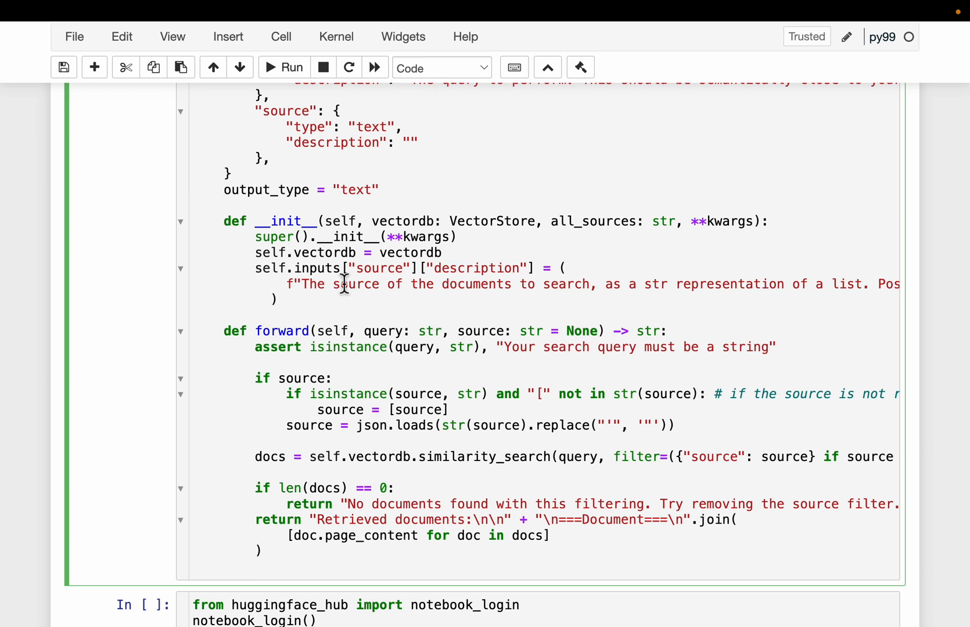
scroll(343, 284, down, 1)
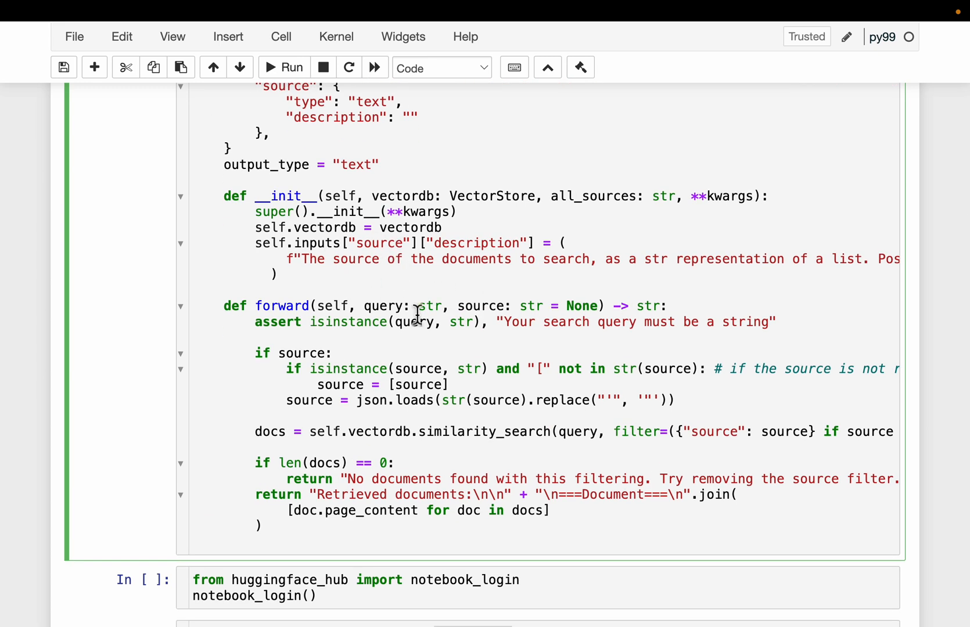
drag(257, 307, 328, 310)
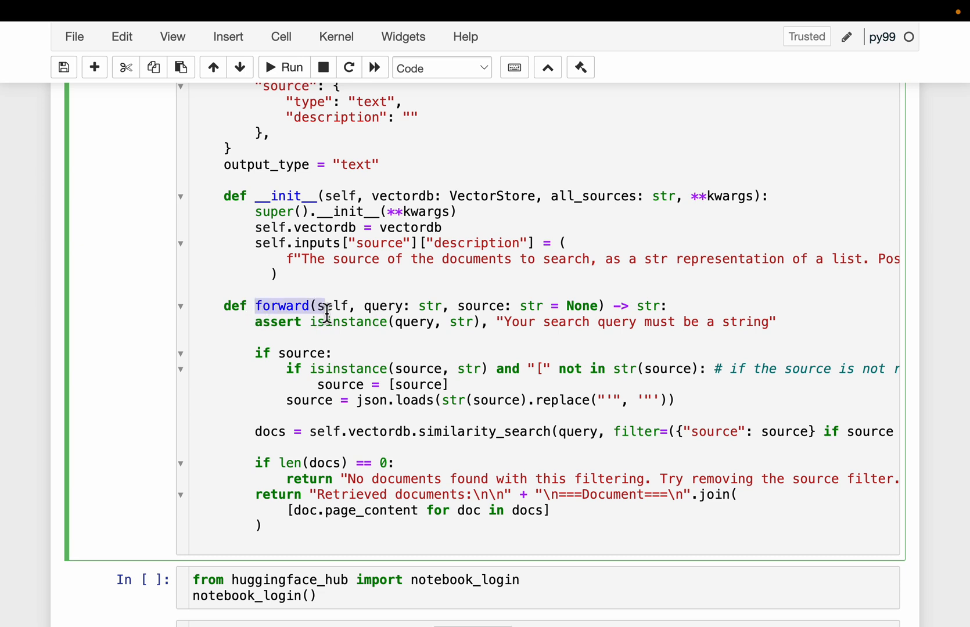
scroll(327, 312, down, 2)
scroll(328, 313, down, 2)
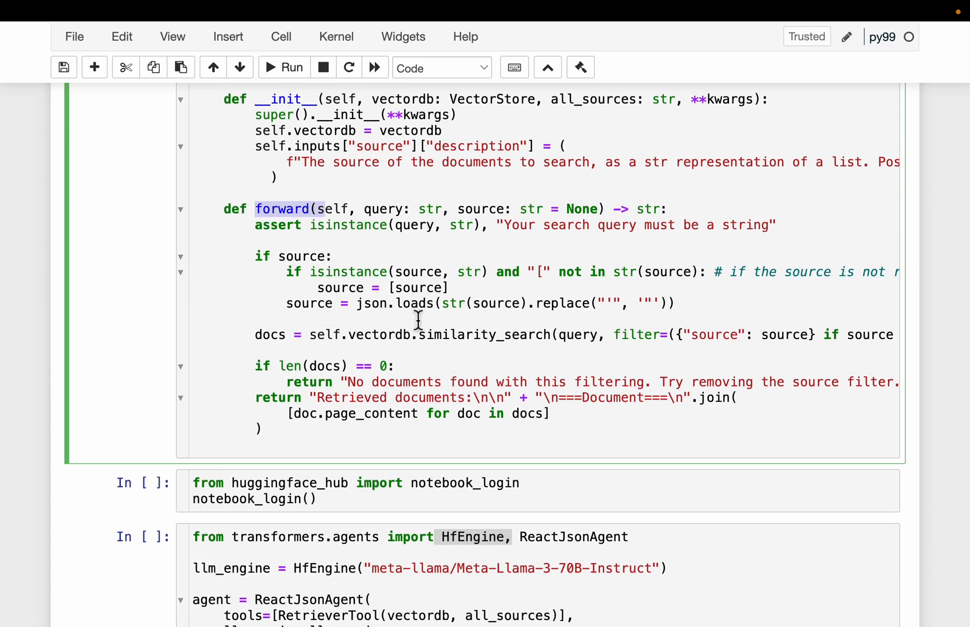
scroll(524, 344, right, 1)
scroll(281, 347, left, 1)
mouse_move(310, 334)
mouse_down()
mouse_move(539, 352)
mouse_move(551, 338)
mouse_up()
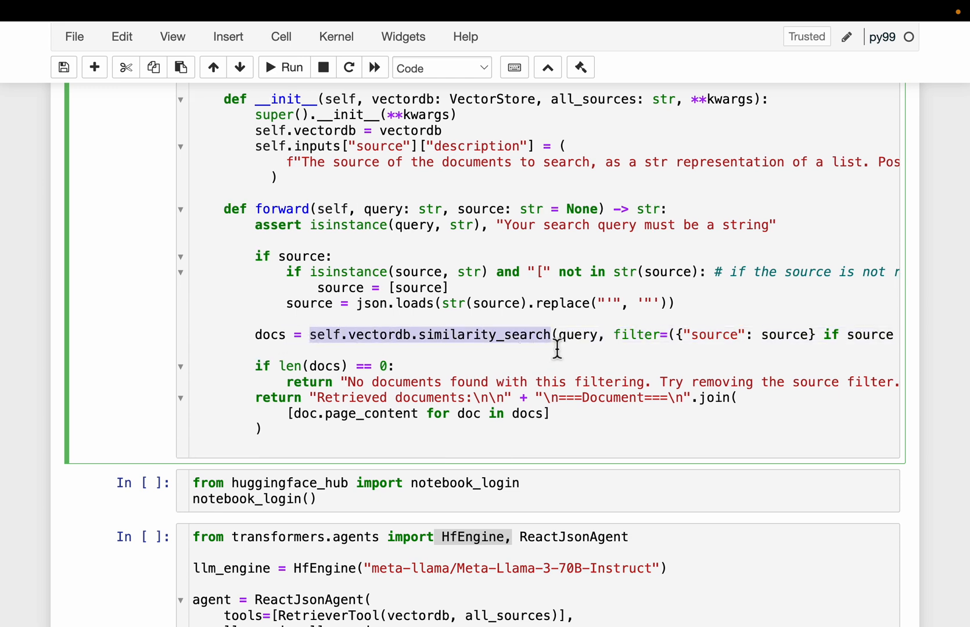
scroll(557, 349, right, 1)
drag(604, 335, 550, 341)
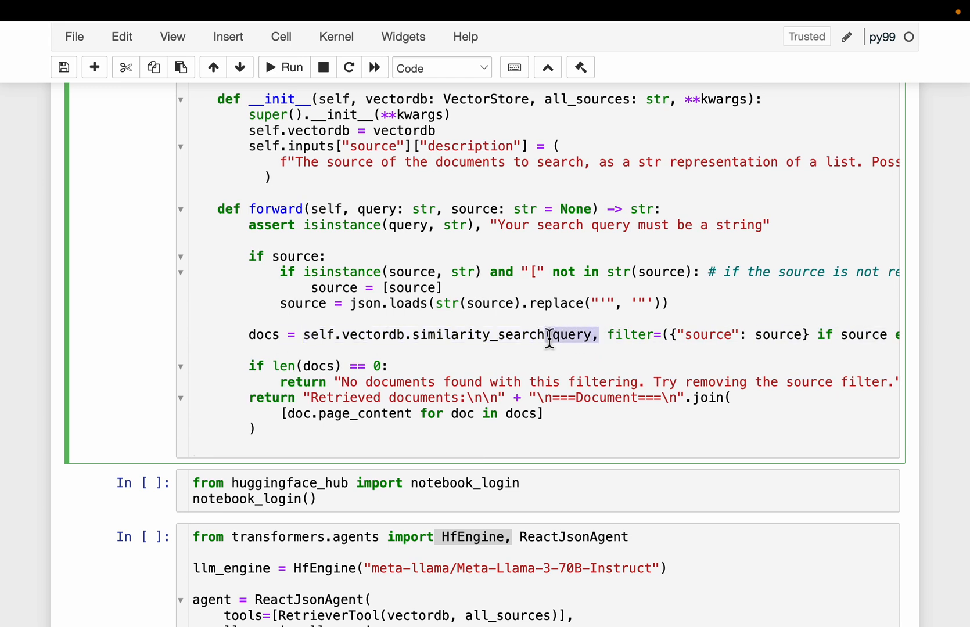
scroll(550, 340, right, 3)
click(549, 345)
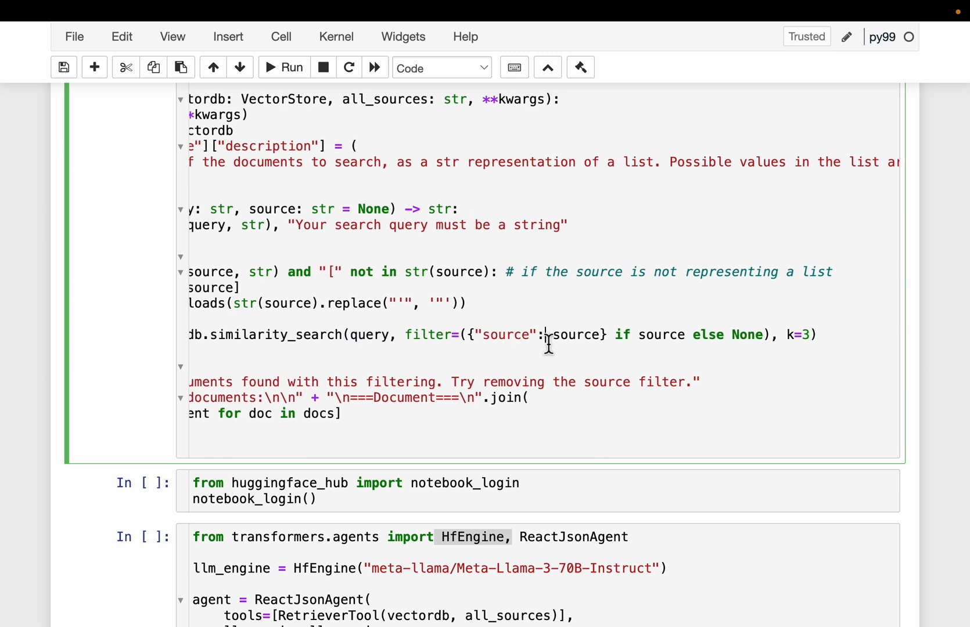
drag(406, 337, 612, 341)
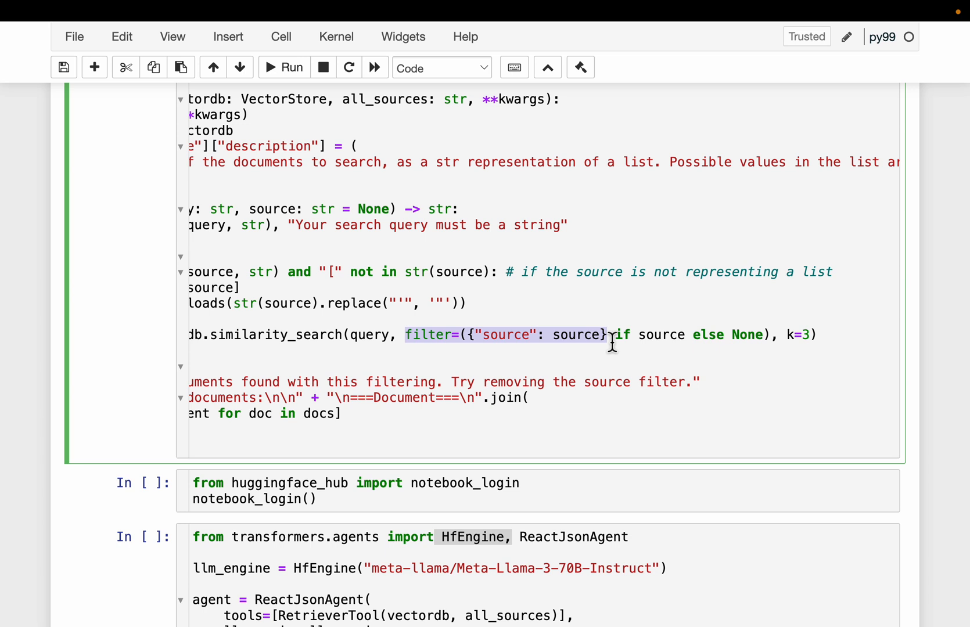
scroll(500, 338, left, 5)
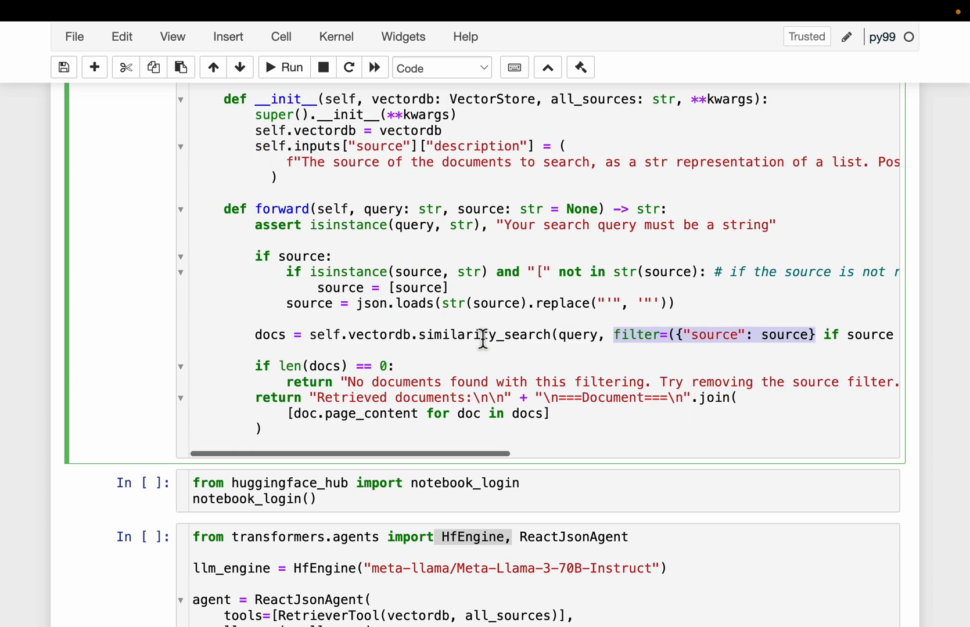
drag(286, 335, 249, 337)
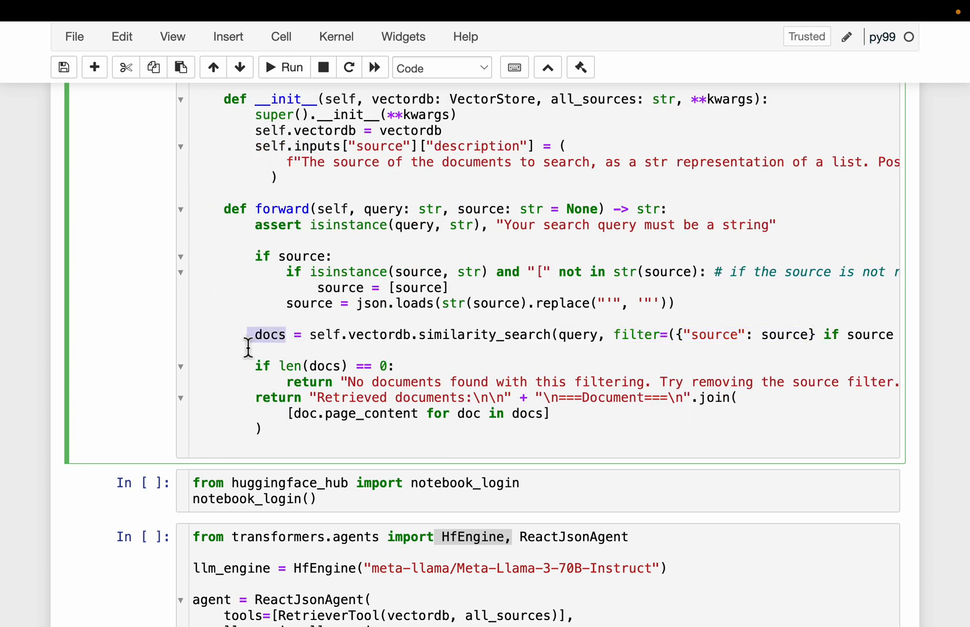
scroll(727, 364, right, 5)
scroll(492, 368, right, 3)
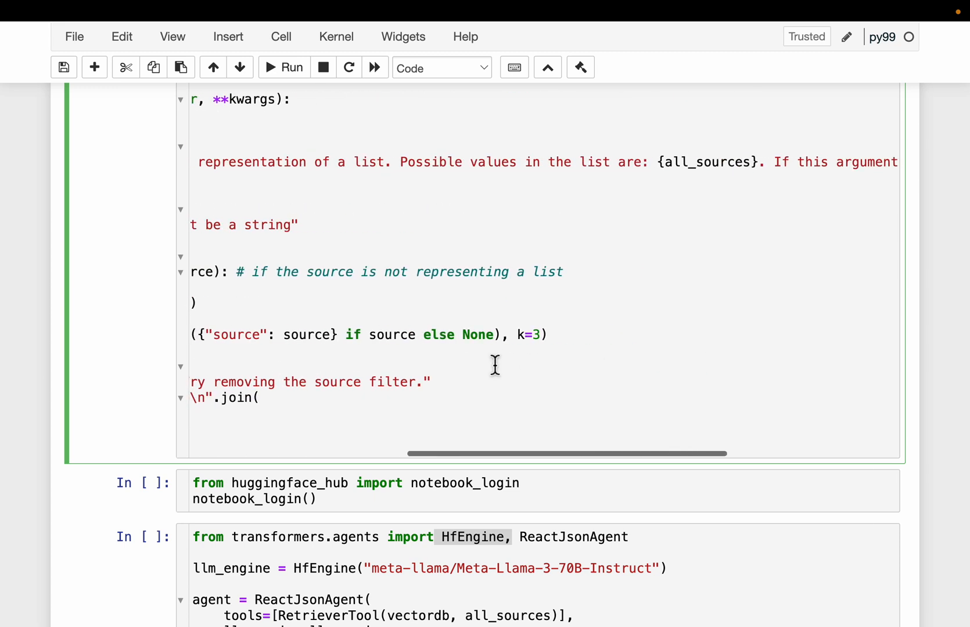
scroll(435, 371, left, 2)
drag(537, 335, 633, 340)
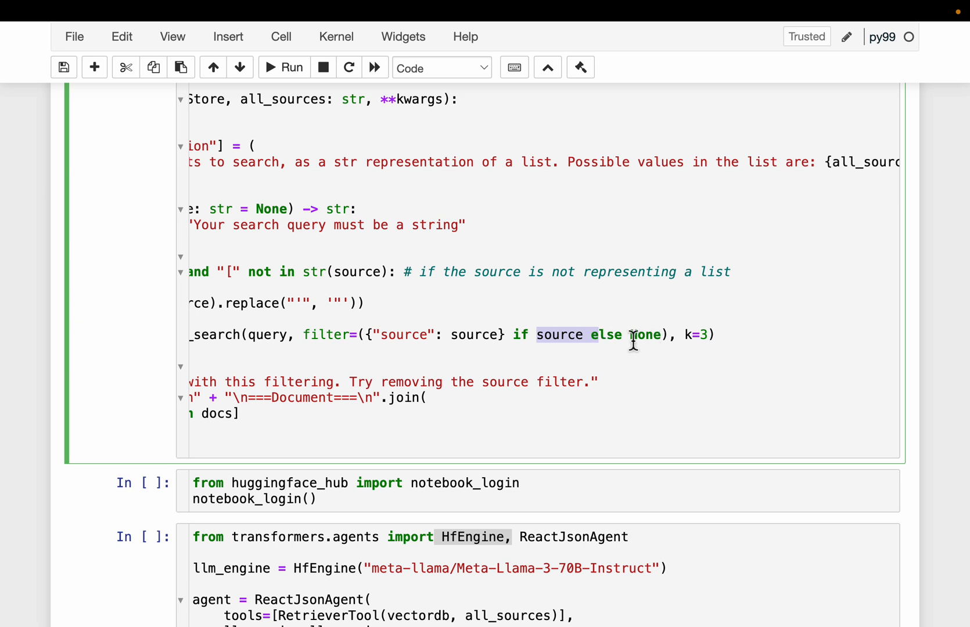
click(451, 337)
drag(450, 337, 518, 343)
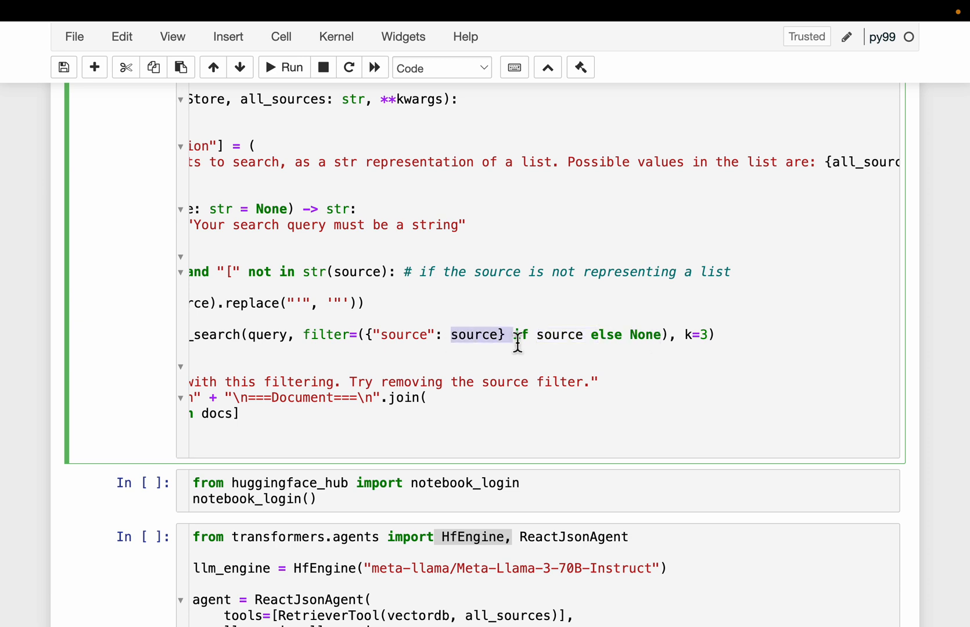
scroll(500, 304, left, 5)
scroll(326, 205, left, 5)
scroll(327, 205, up, 1)
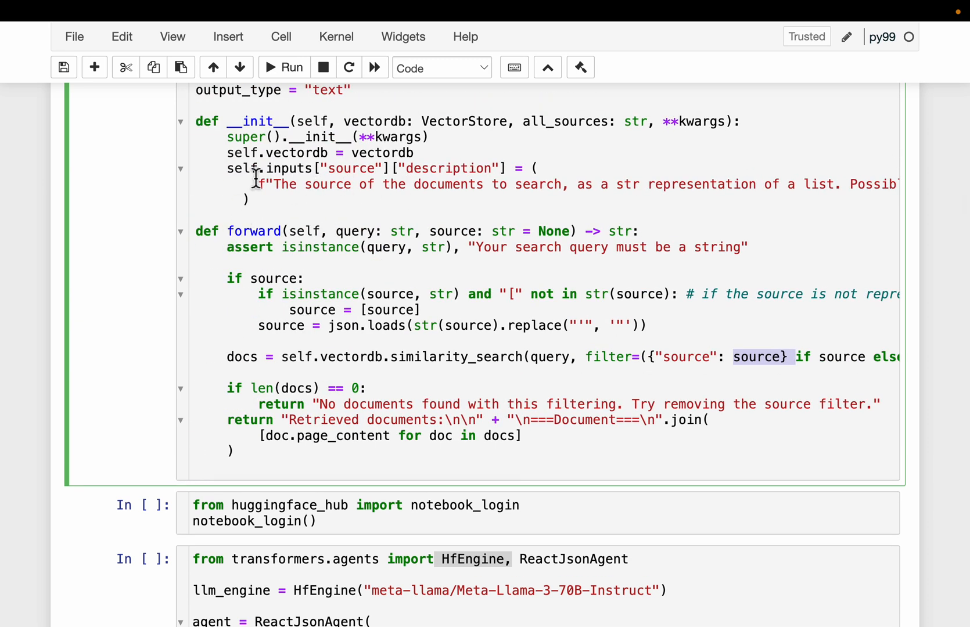
drag(227, 121, 281, 203)
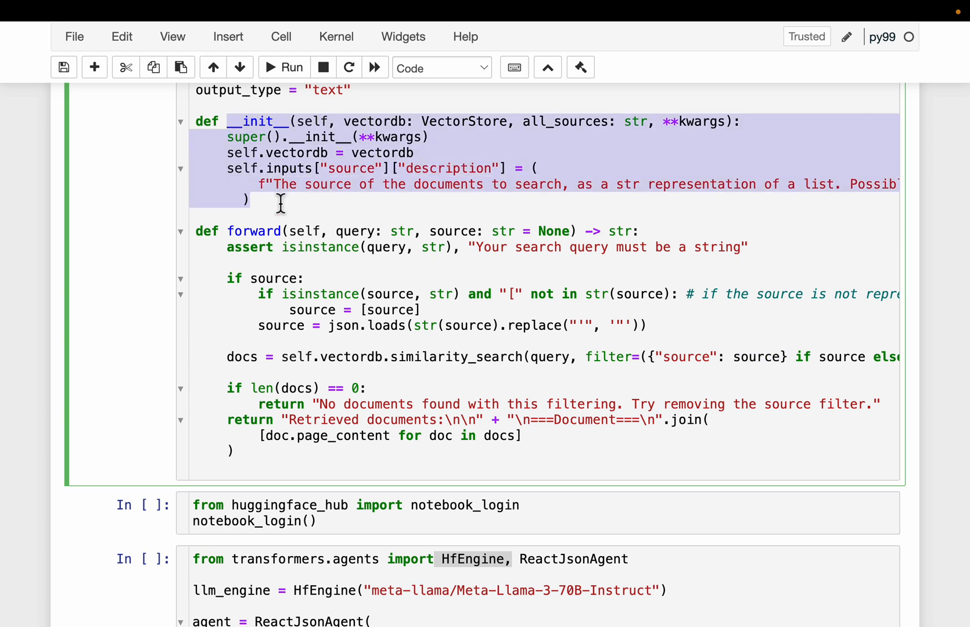
scroll(629, 284, right, 5)
scroll(682, 363, right, 3)
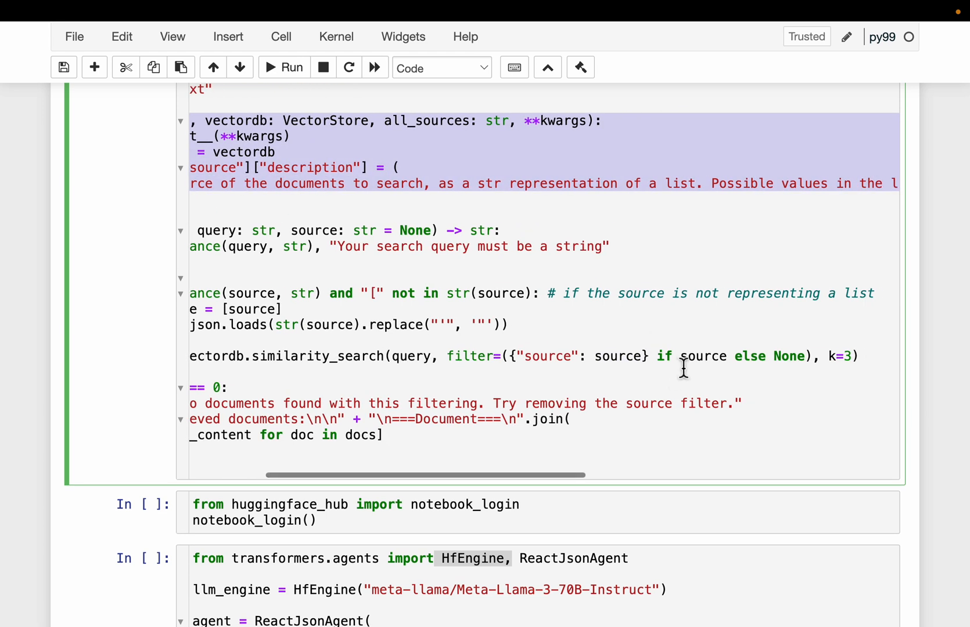
double_click(701, 356)
drag(730, 366, 736, 365)
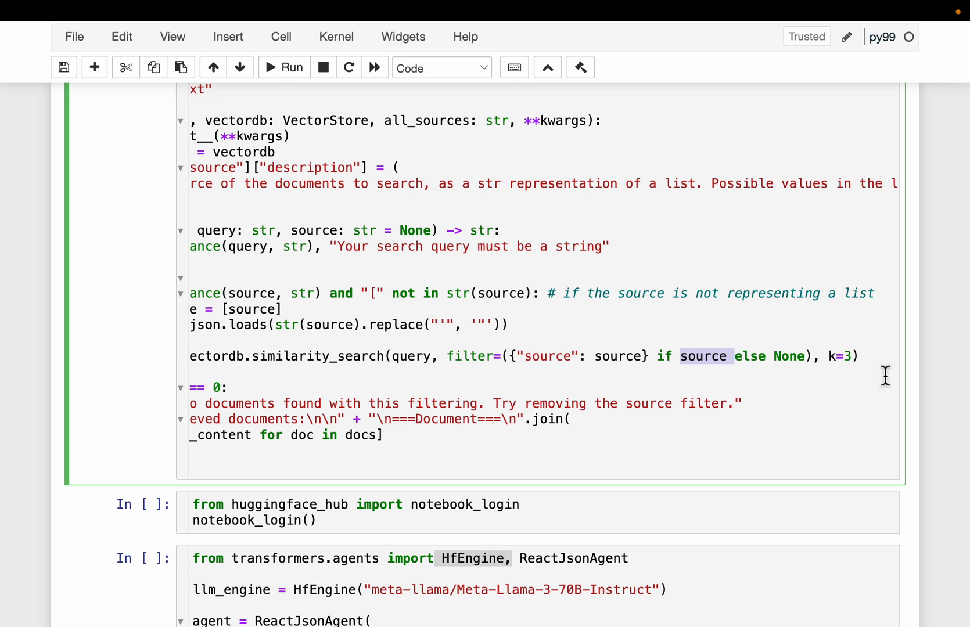
drag(829, 357, 860, 356)
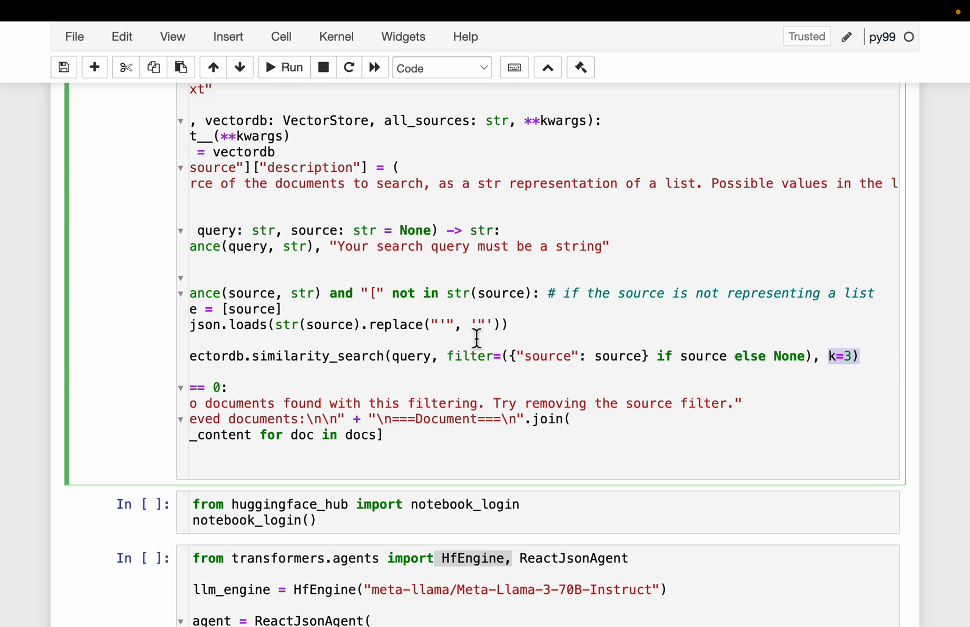
scroll(393, 211, left, 4)
scroll(241, 176, left, 4)
drag(256, 169, 296, 205)
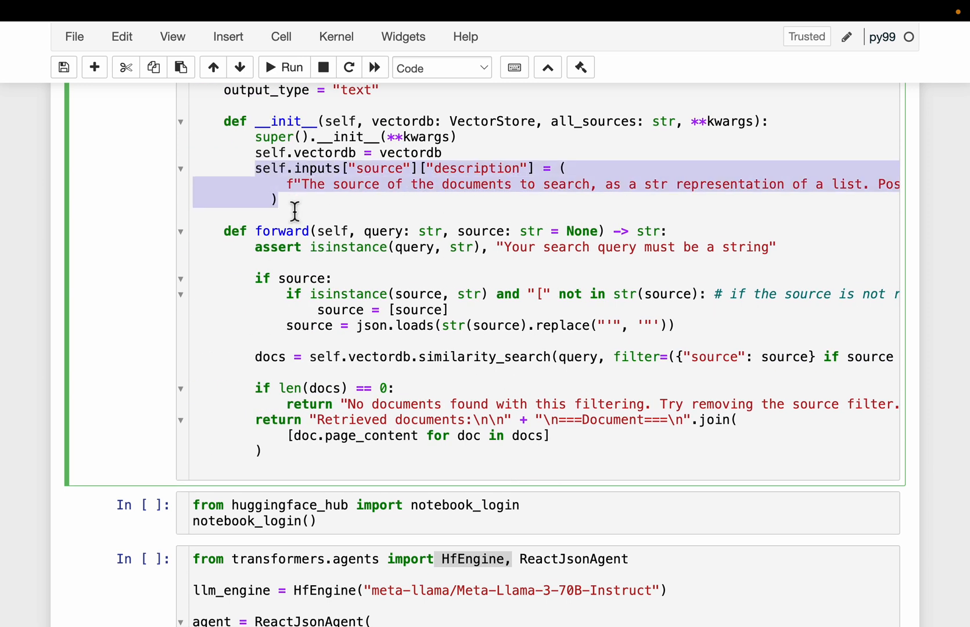
scroll(727, 368, right, 3)
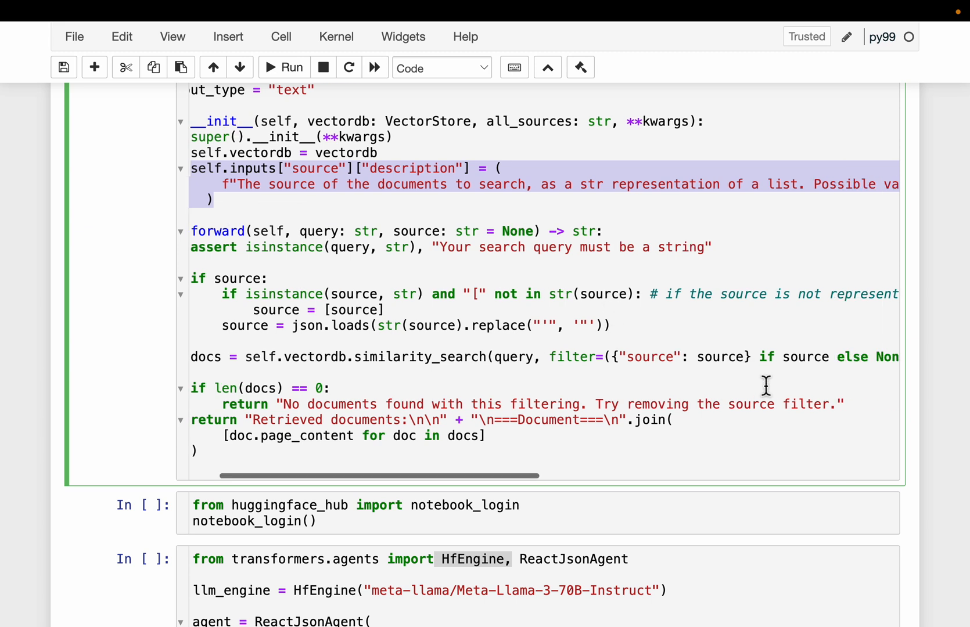
double_click(723, 357)
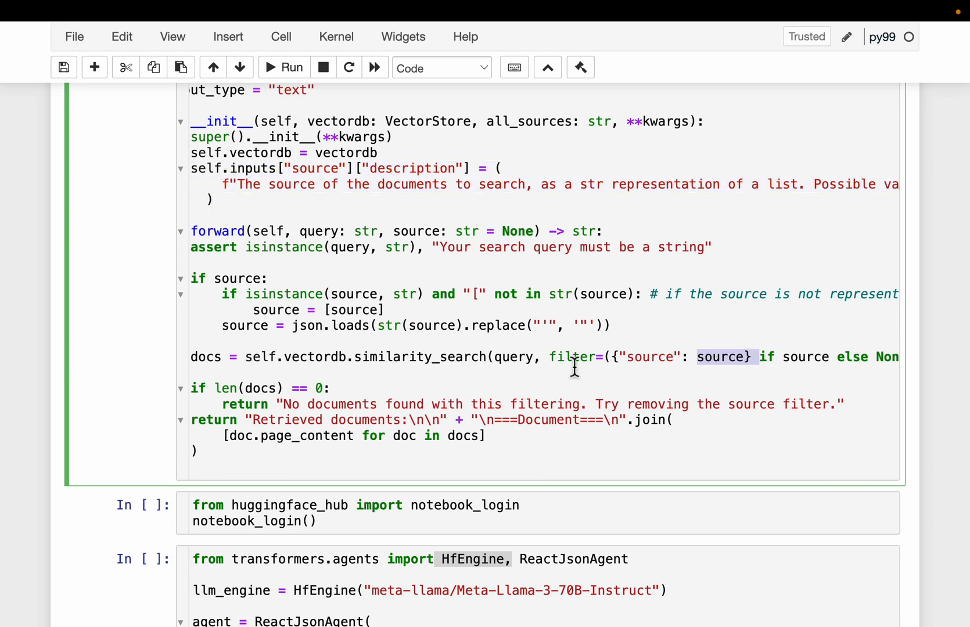
scroll(576, 368, left, 3)
scroll(333, 363, left, 2)
click(289, 357)
drag(290, 356, 257, 357)
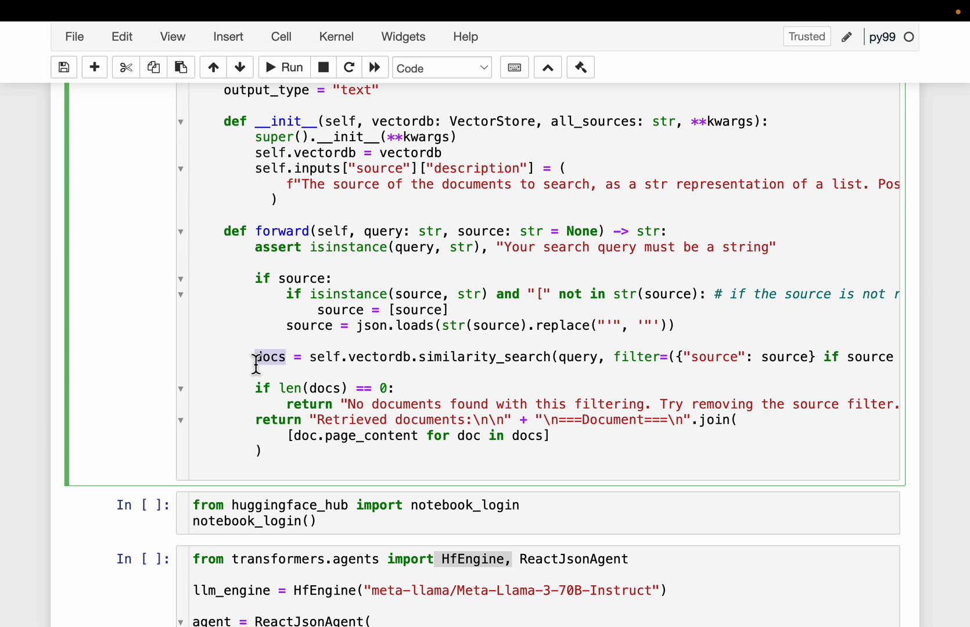
scroll(256, 367, down, 1)
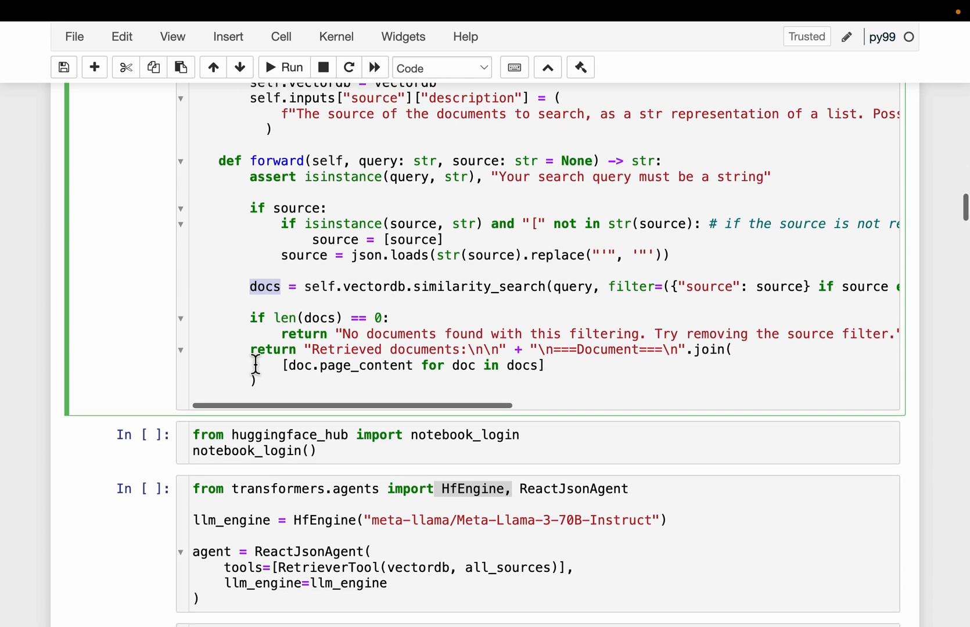
drag(275, 319, 393, 320)
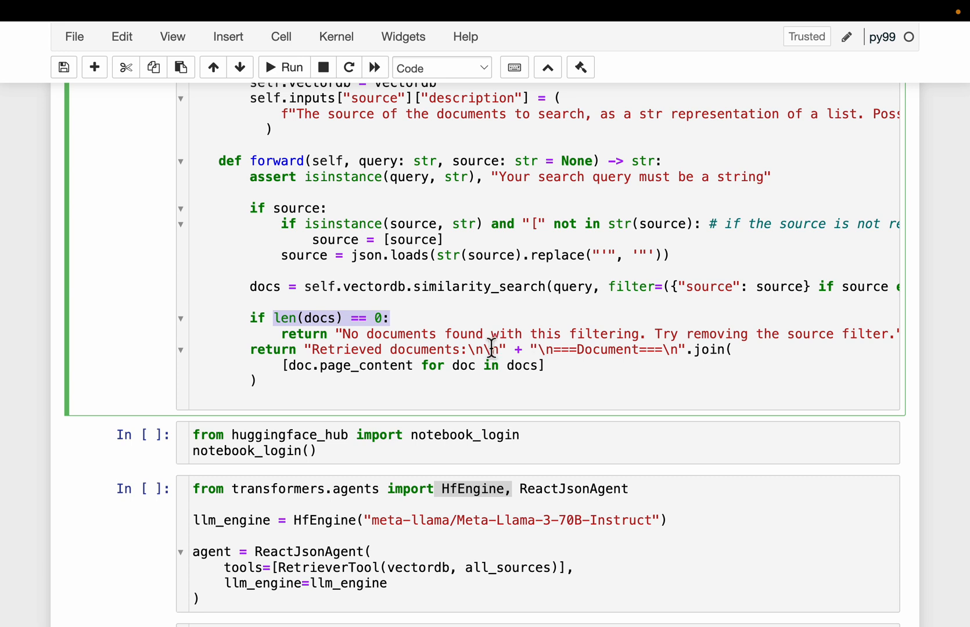
scroll(492, 348, right, 2)
drag(317, 334, 623, 334)
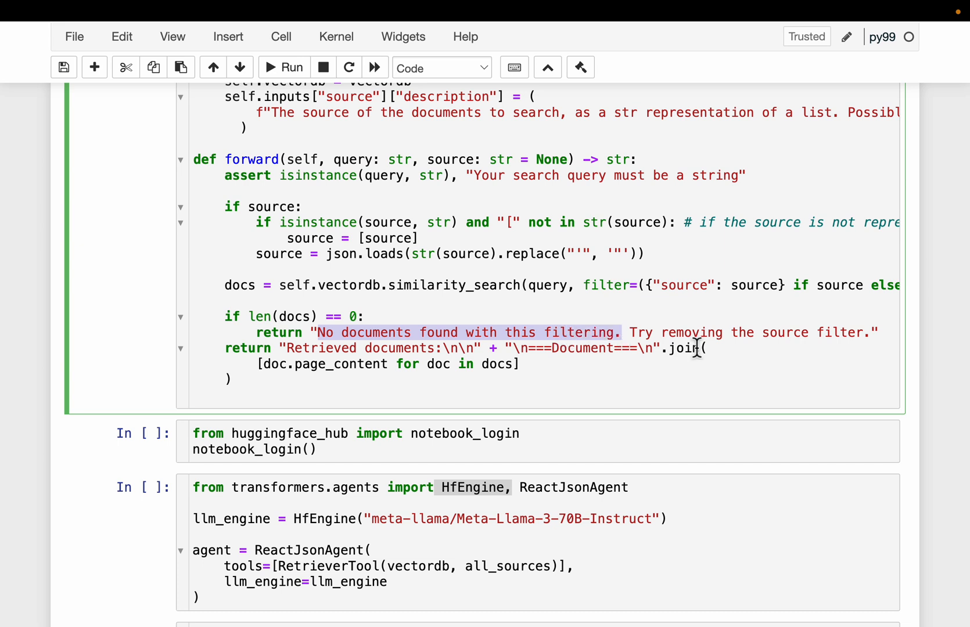
scroll(697, 349, right, 2)
drag(544, 334, 788, 340)
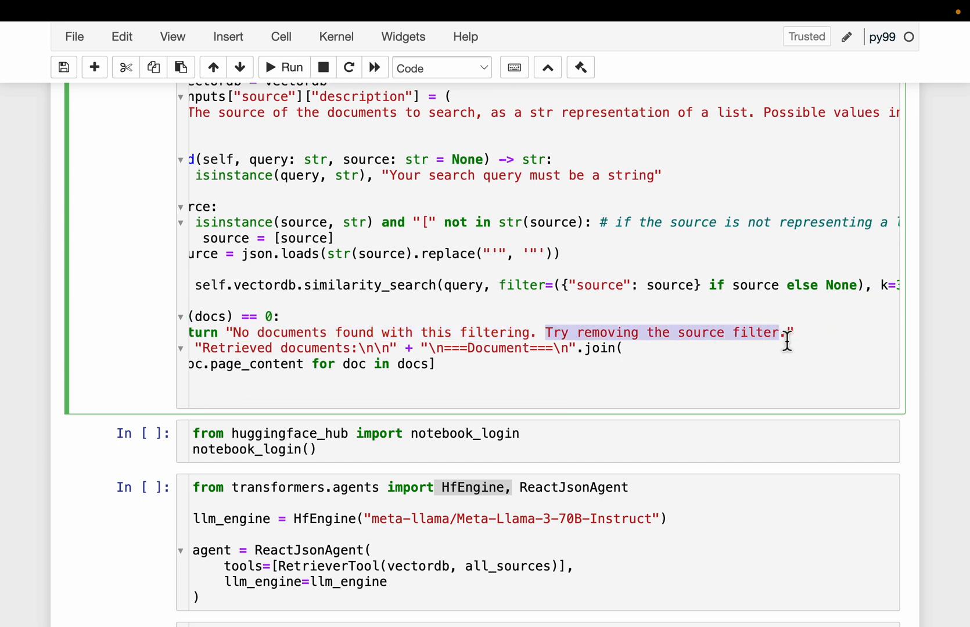
scroll(543, 356, left, 3)
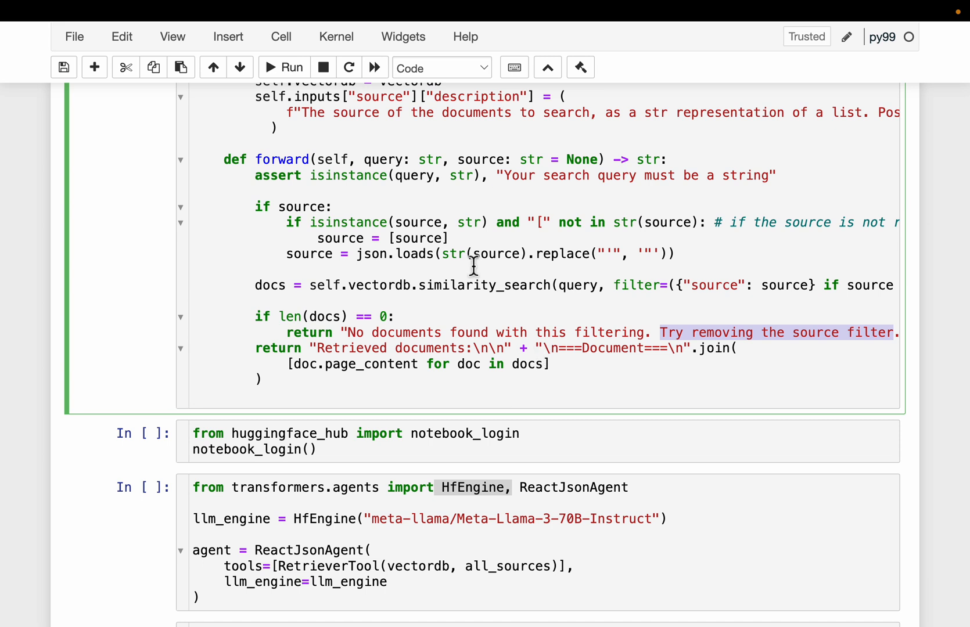
scroll(470, 258, up, 2)
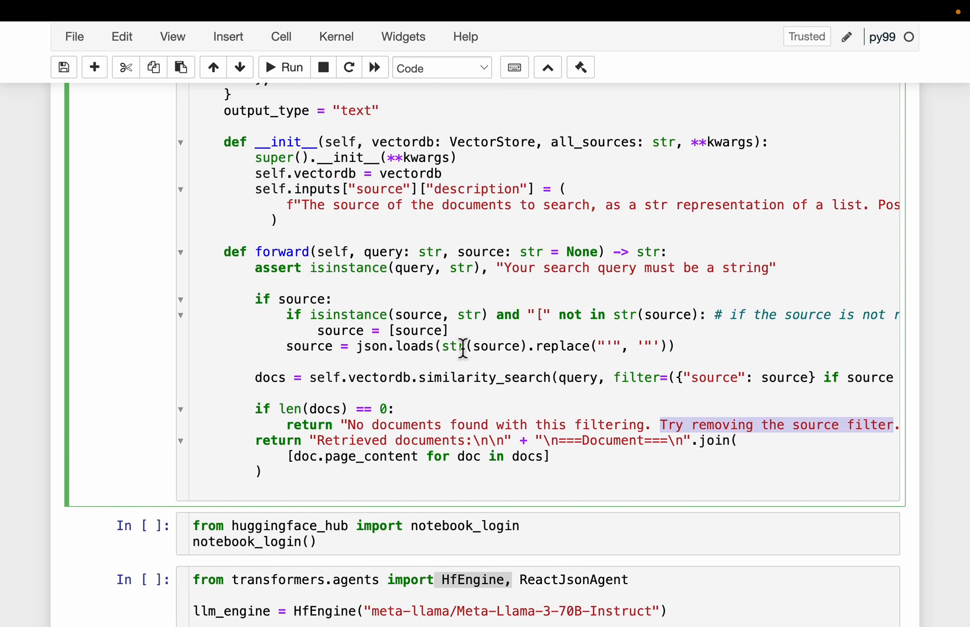
scroll(464, 348, down, 2)
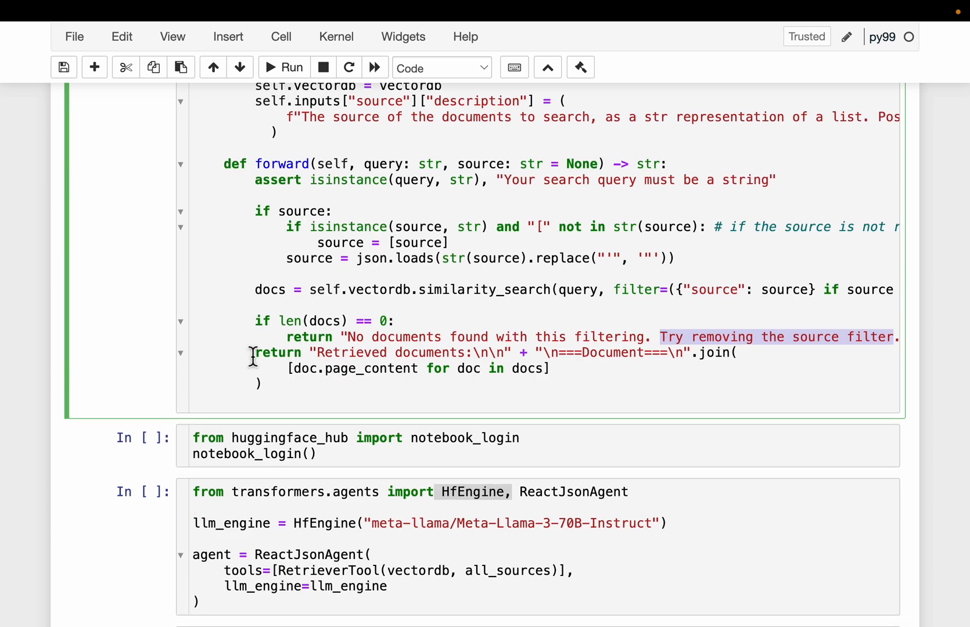
mouse_move(252, 356)
mouse_down()
mouse_move(339, 374)
mouse_move(339, 383)
mouse_up()
scroll(363, 394, down, 2)
scroll(399, 335, down, 2)
scroll(337, 285, down, 2)
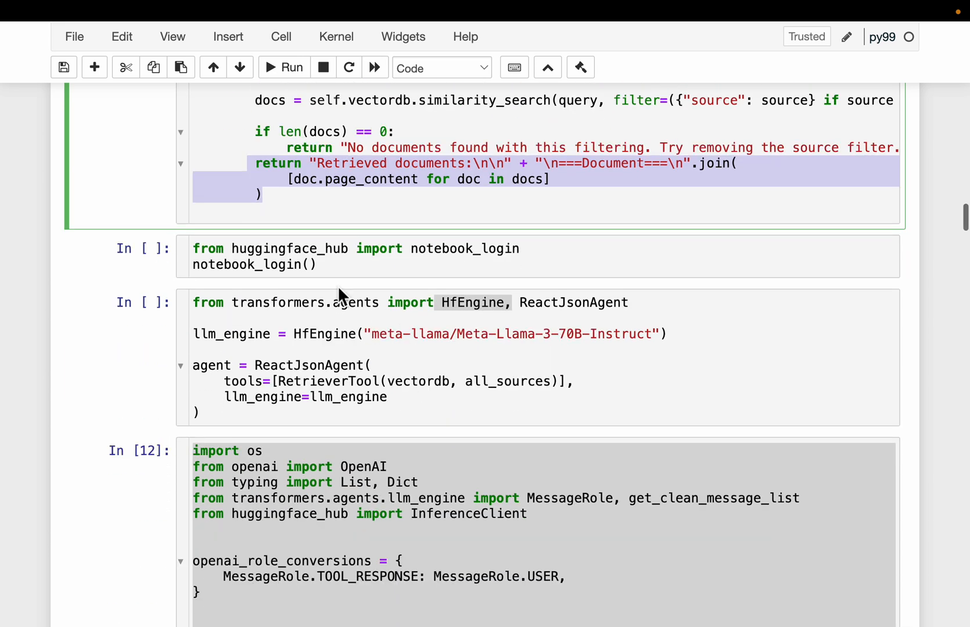
click(335, 268)
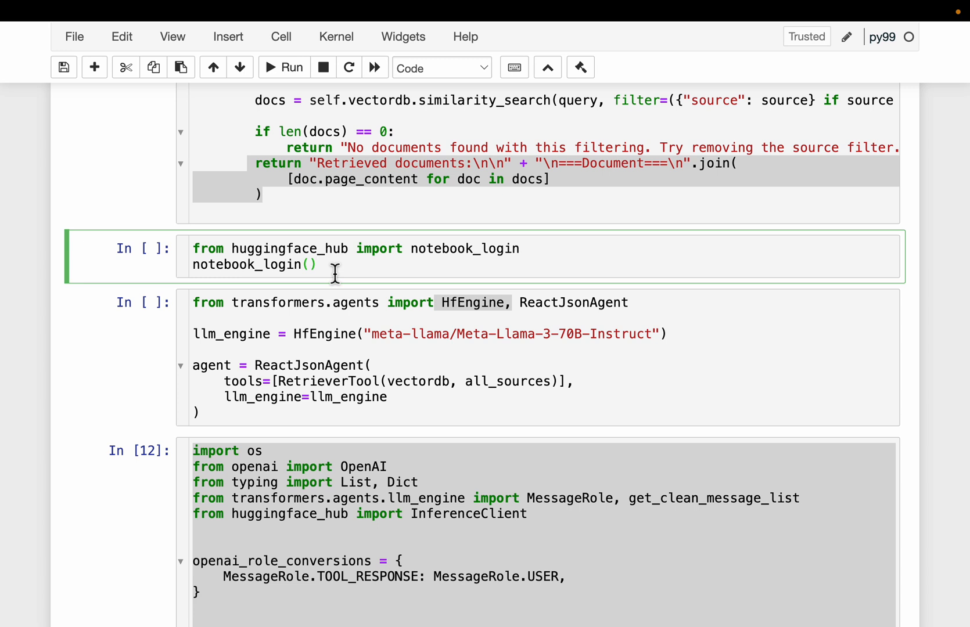
scroll(335, 271, down, 1)
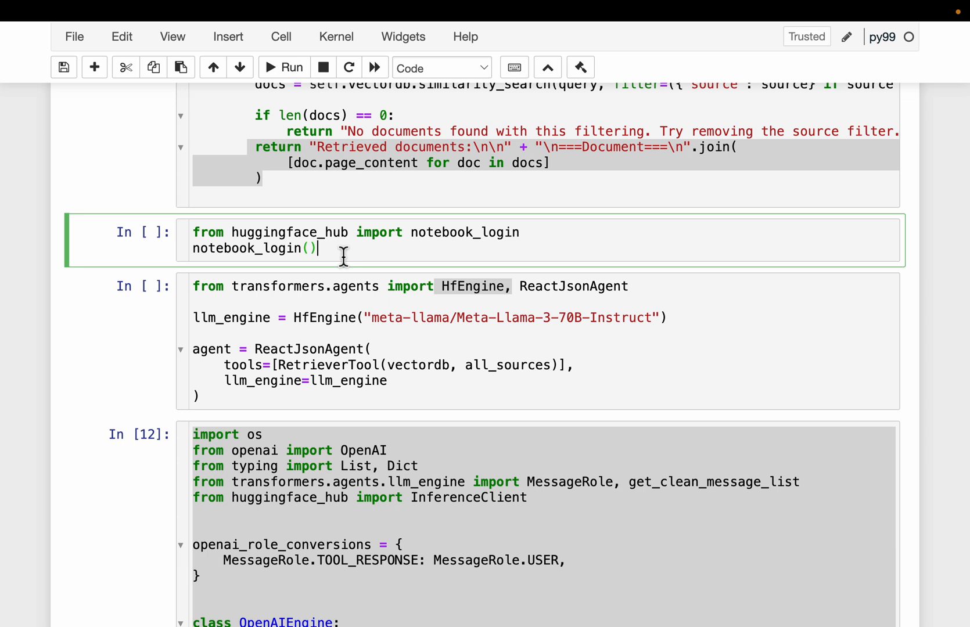
drag(333, 250, 192, 238)
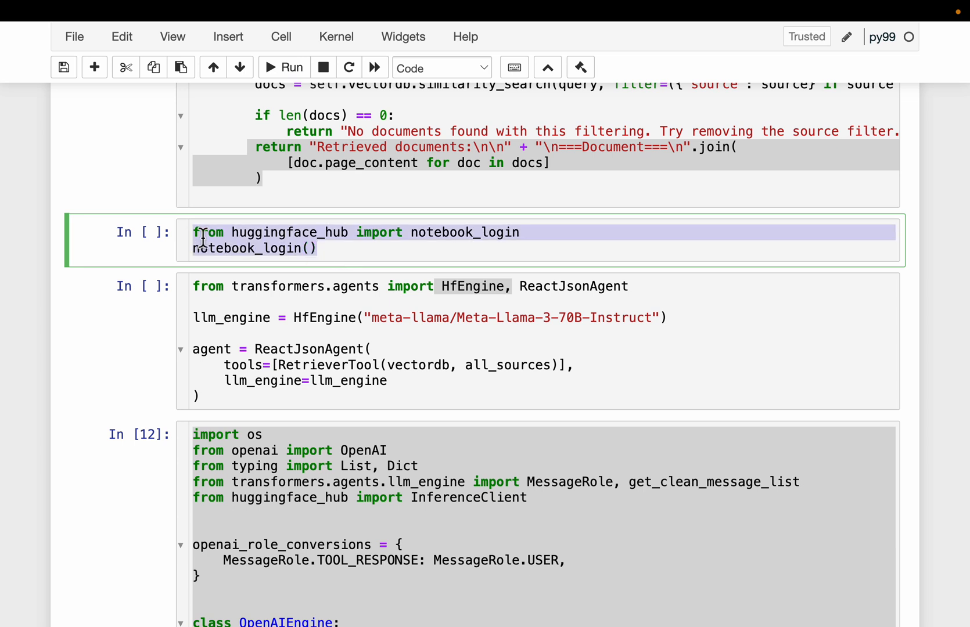
scroll(326, 243, down, 1)
click(386, 258)
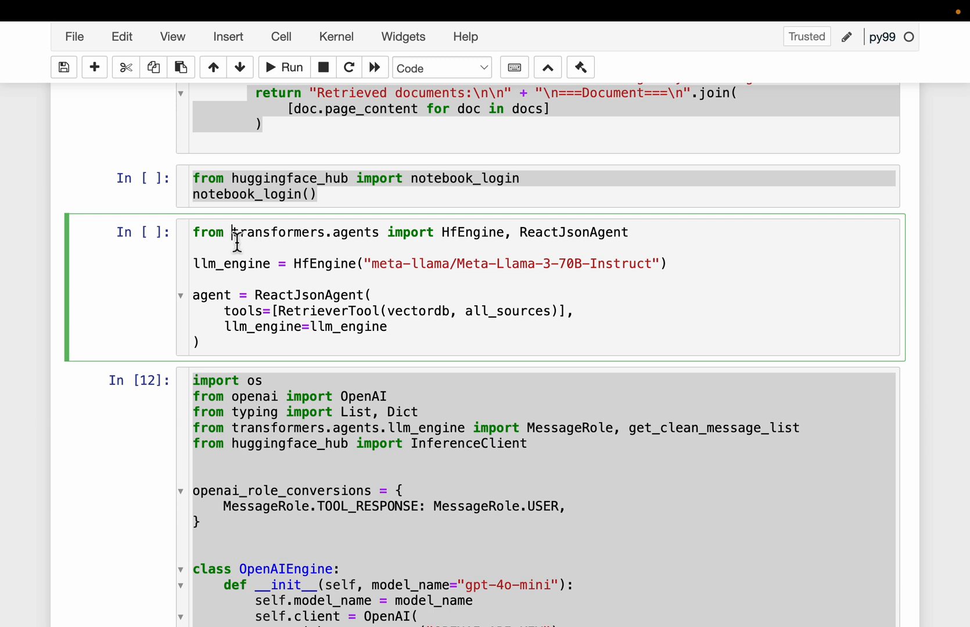
drag(232, 233, 332, 232)
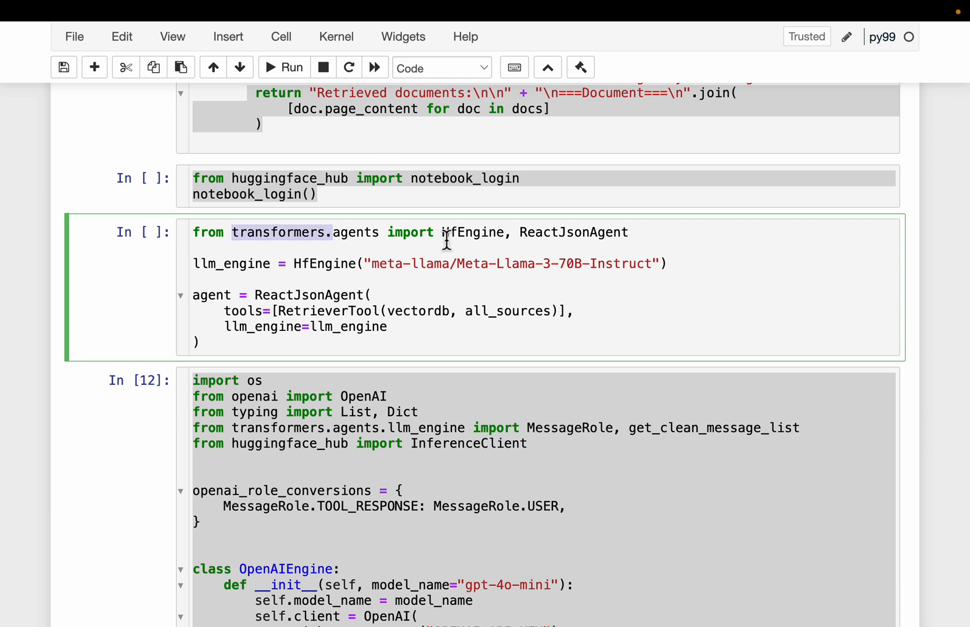
drag(442, 233, 521, 235)
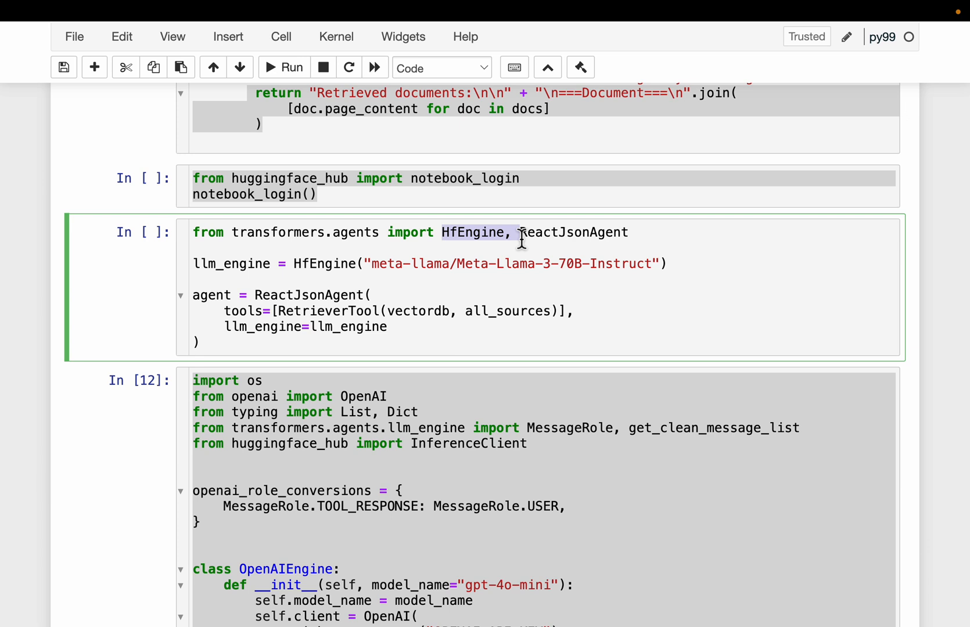
click(520, 232)
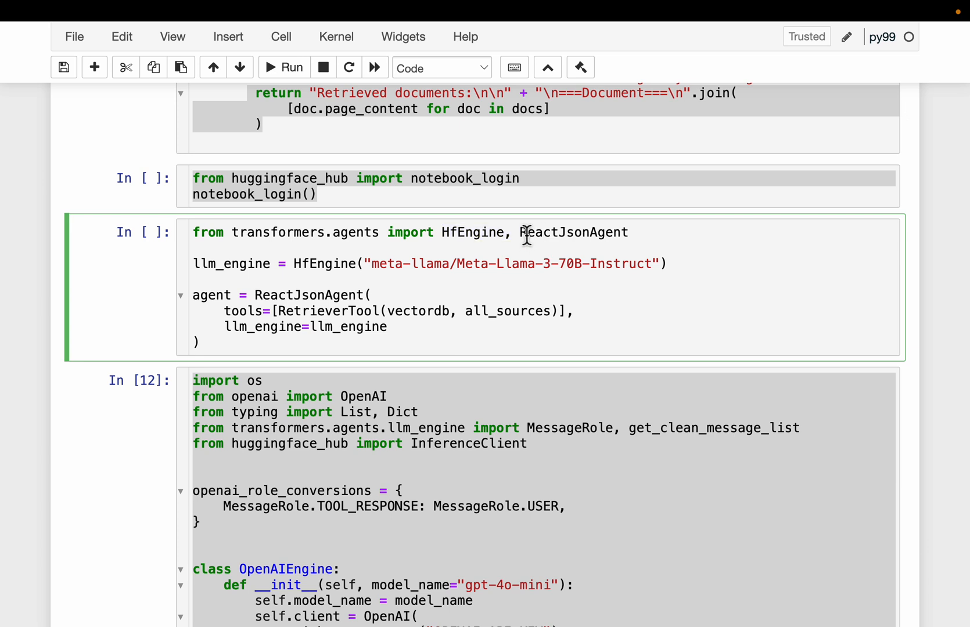
drag(521, 233, 645, 236)
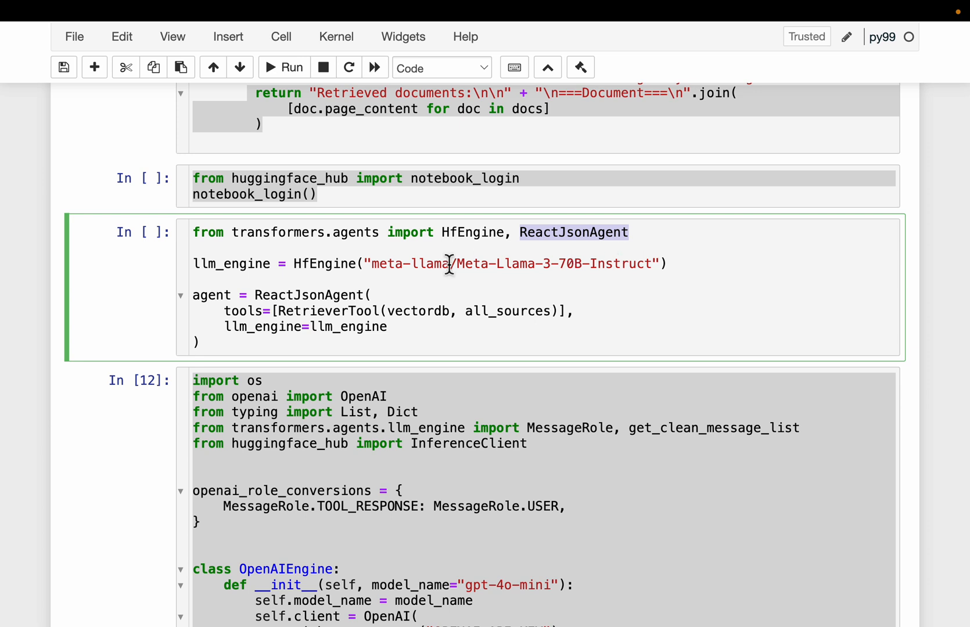
scroll(447, 265, down, 1)
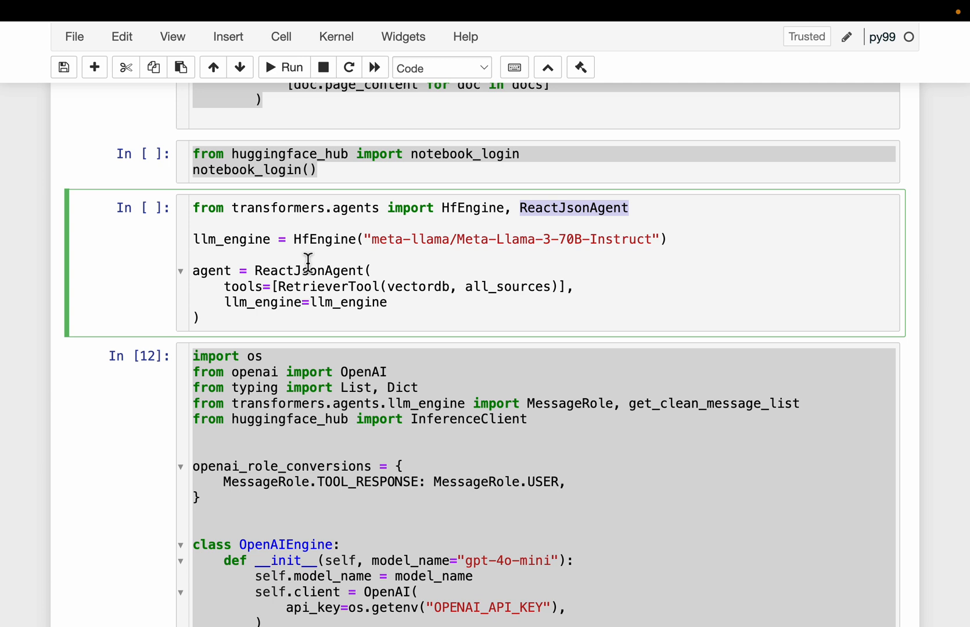
drag(294, 239, 674, 242)
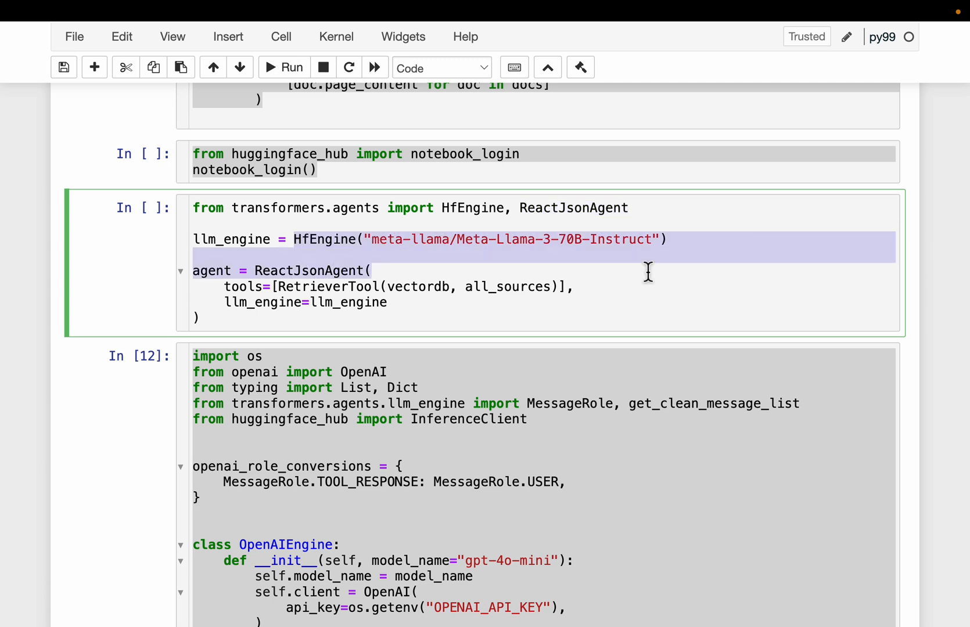
drag(256, 270, 372, 270)
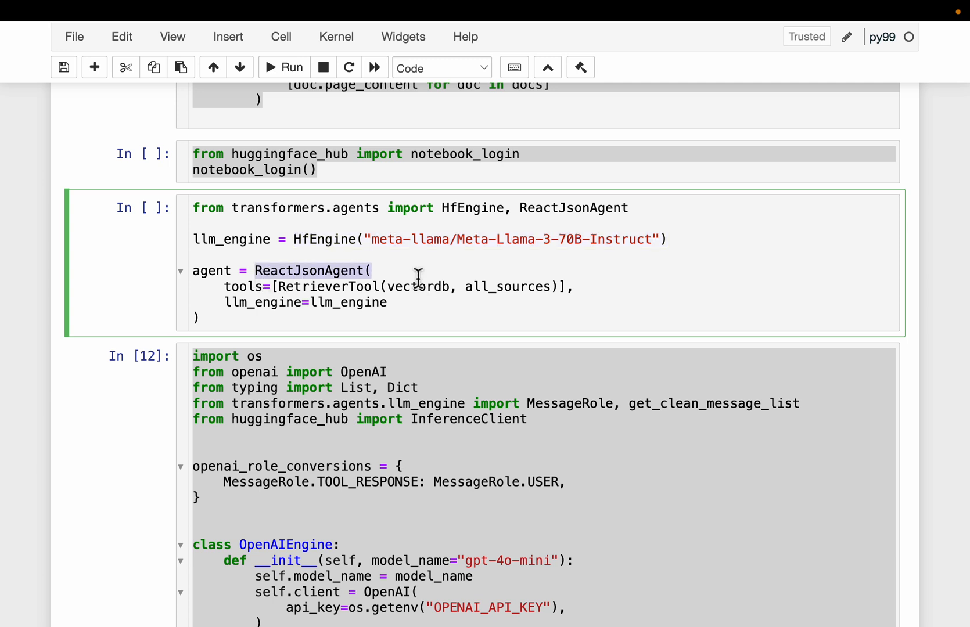
drag(223, 288, 287, 294)
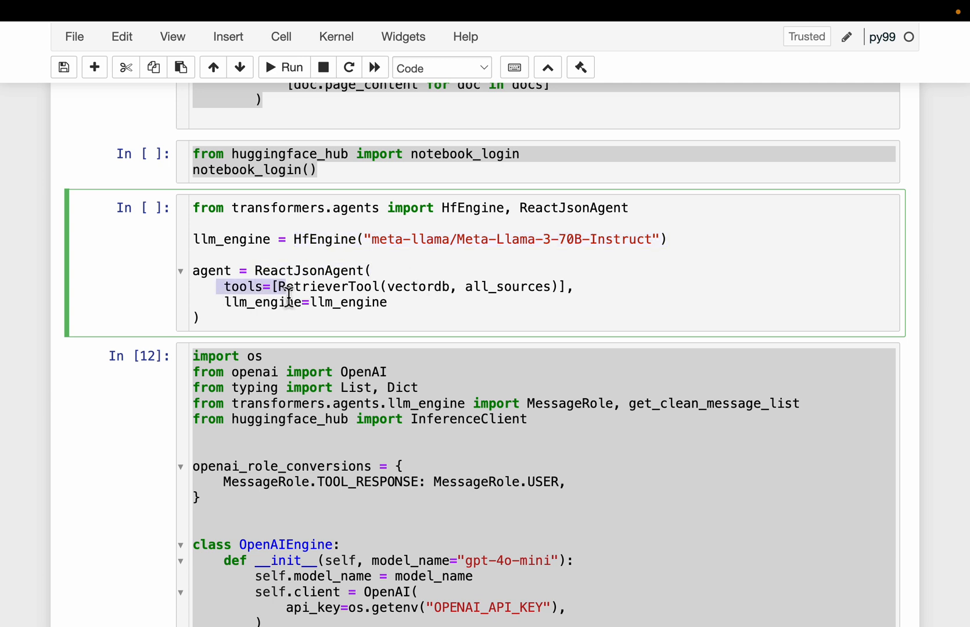
drag(388, 286, 558, 297)
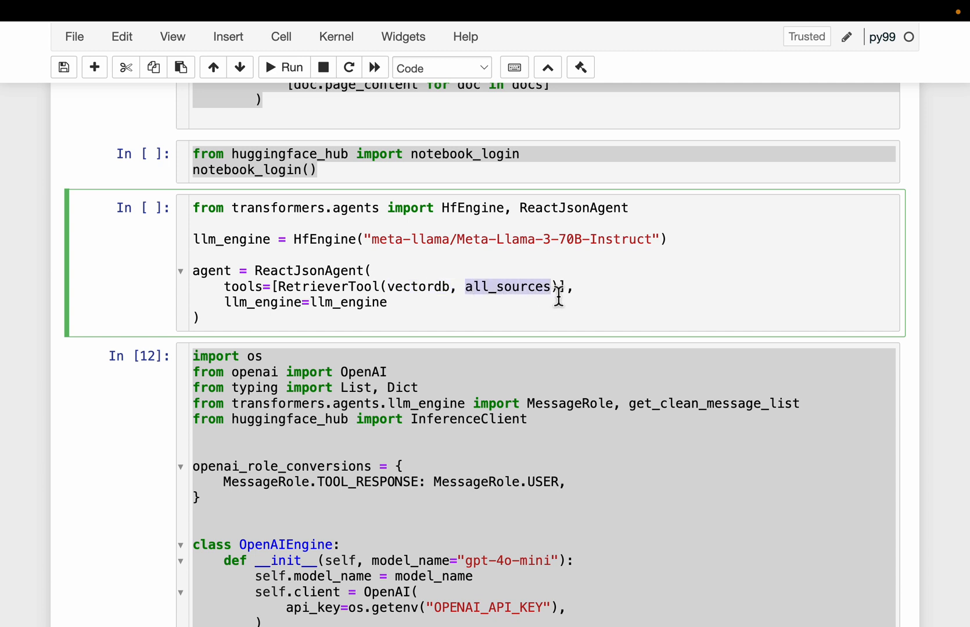
drag(225, 303, 406, 314)
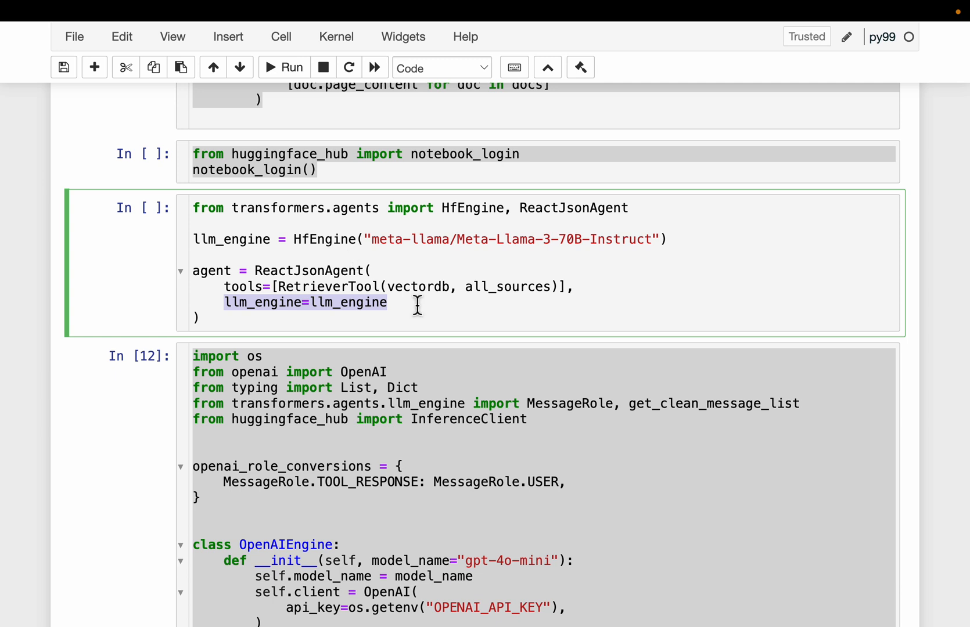
scroll(416, 304, down, 1)
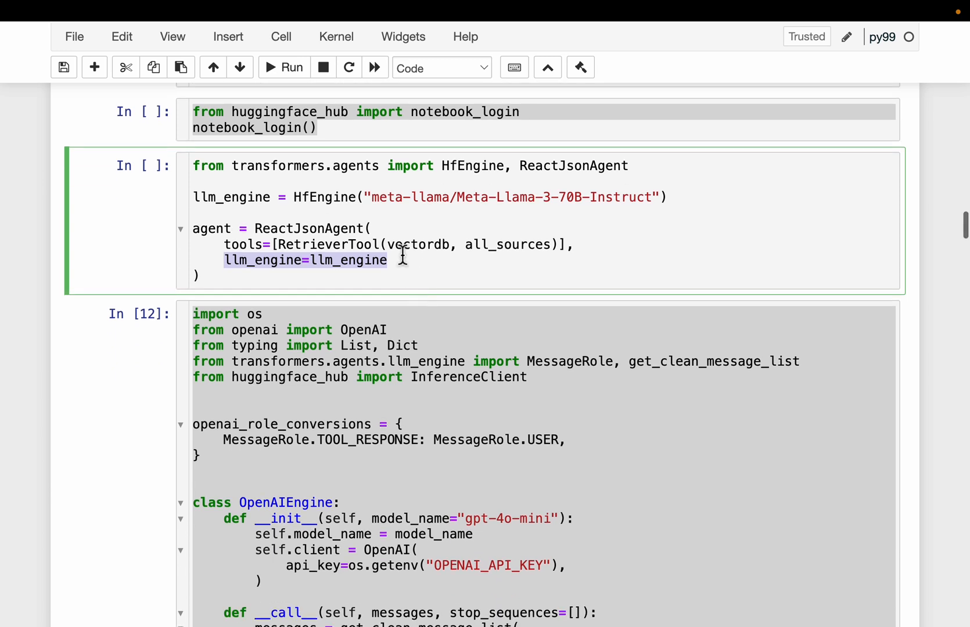
double_click(470, 166)
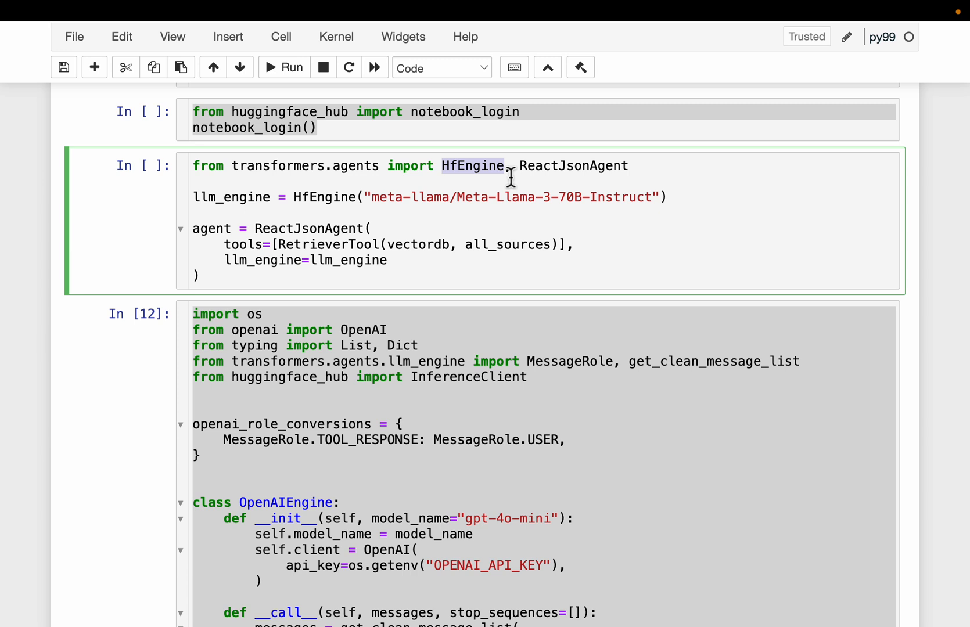
scroll(469, 288, down, 1)
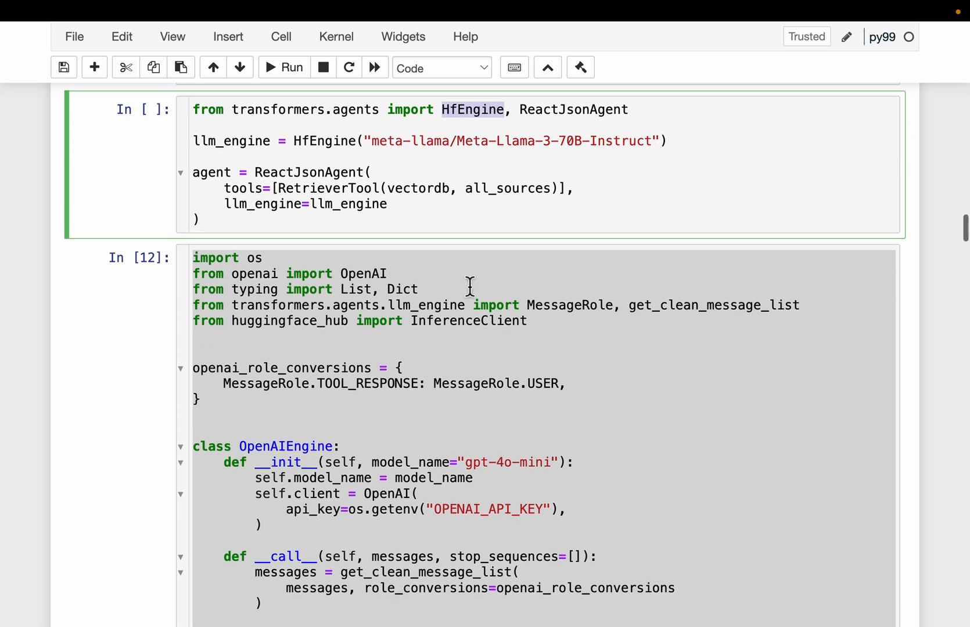
click(239, 452)
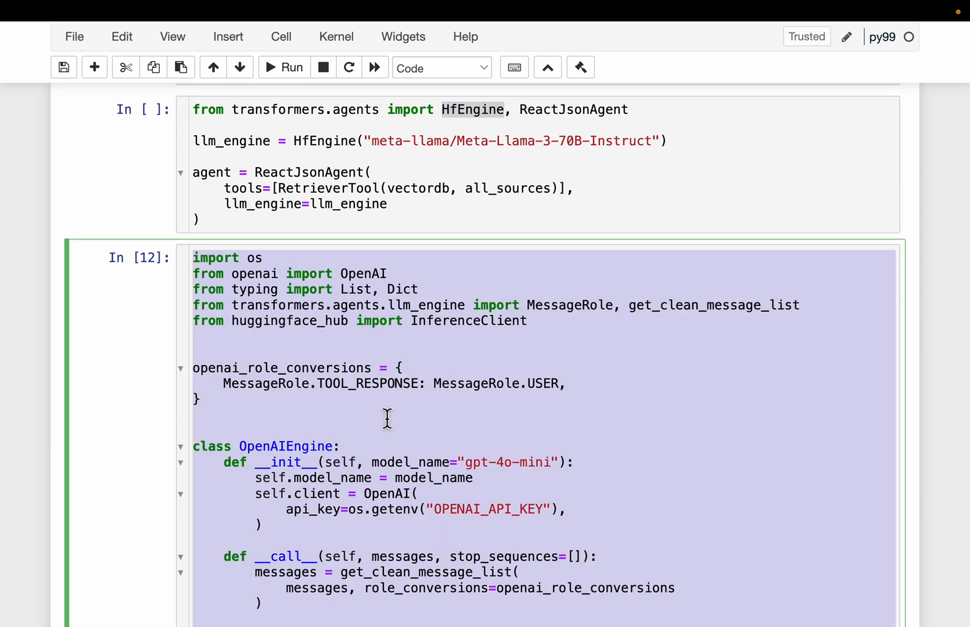
scroll(386, 421, down, 3)
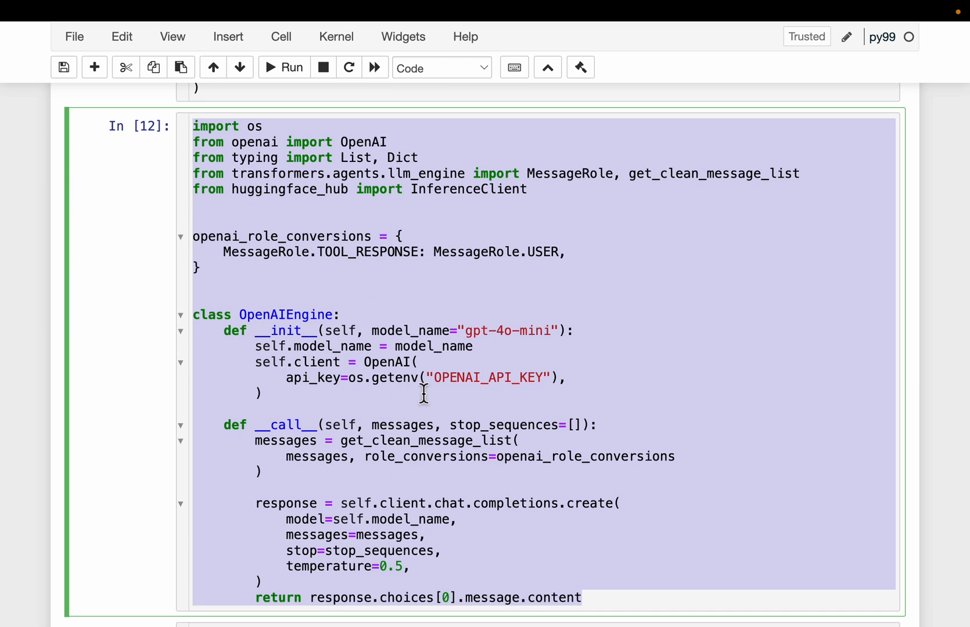
scroll(424, 394, up, 1)
scroll(424, 394, down, 1)
scroll(340, 421, down, 1)
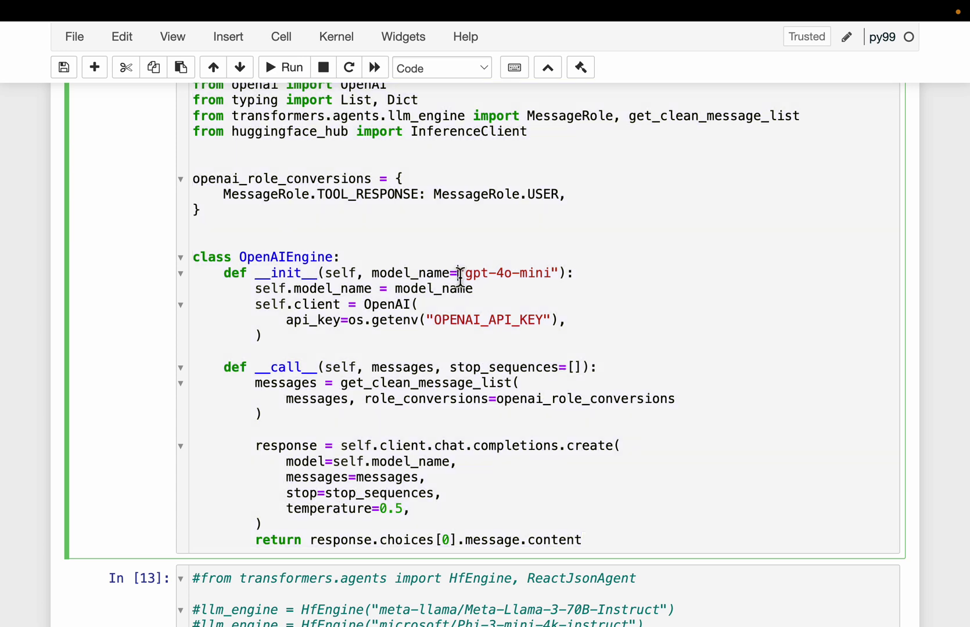
drag(464, 272, 569, 273)
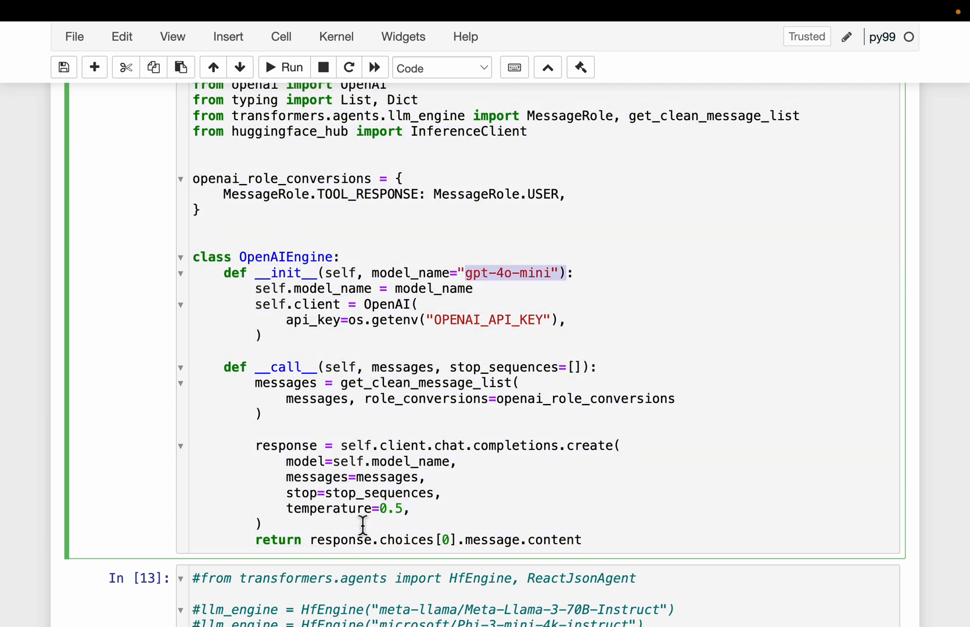
drag(379, 508, 425, 512)
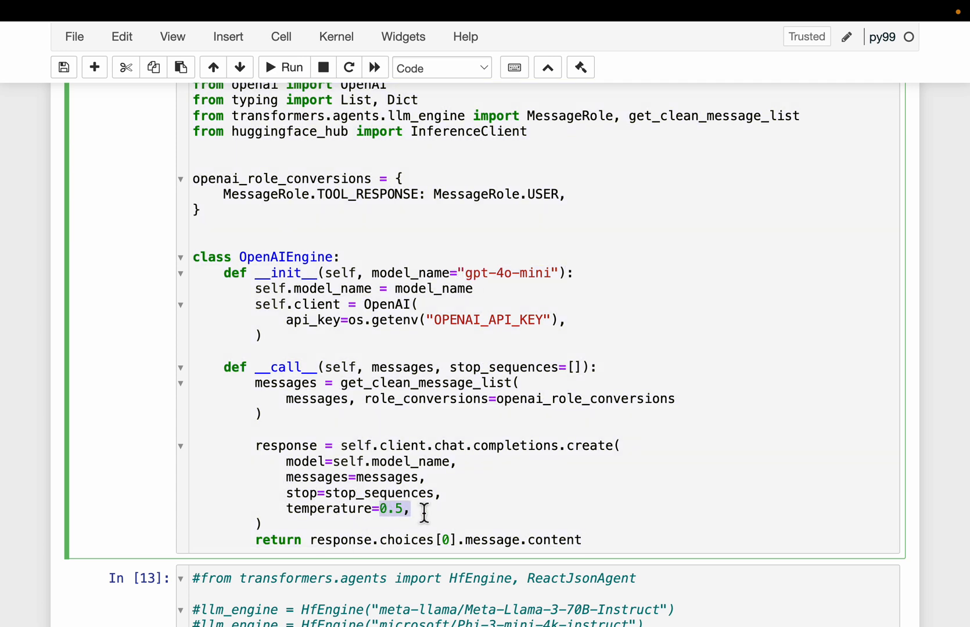
scroll(424, 454, up, 2)
scroll(439, 395, down, 3)
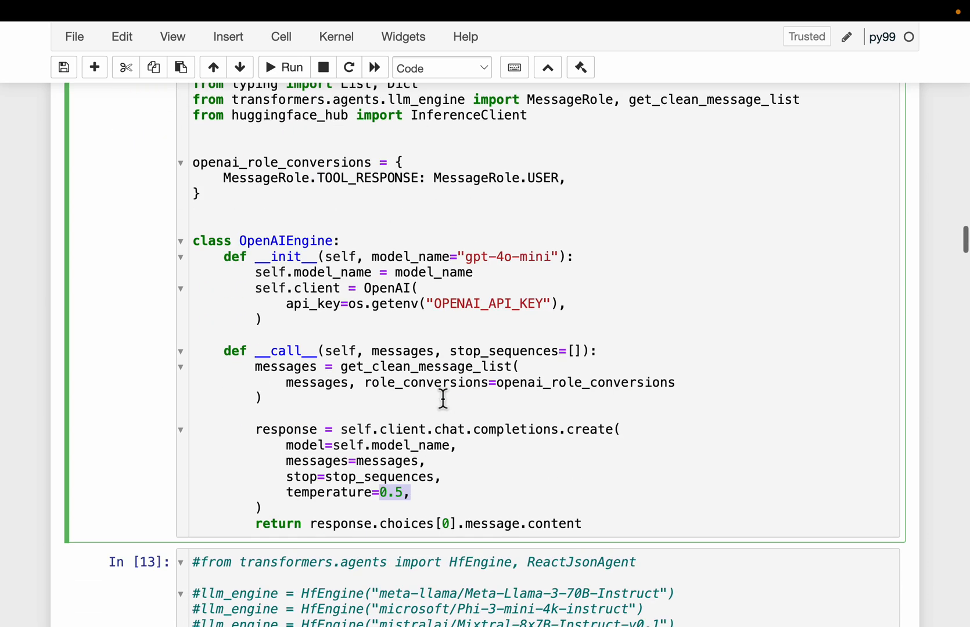
scroll(443, 400, down, 5)
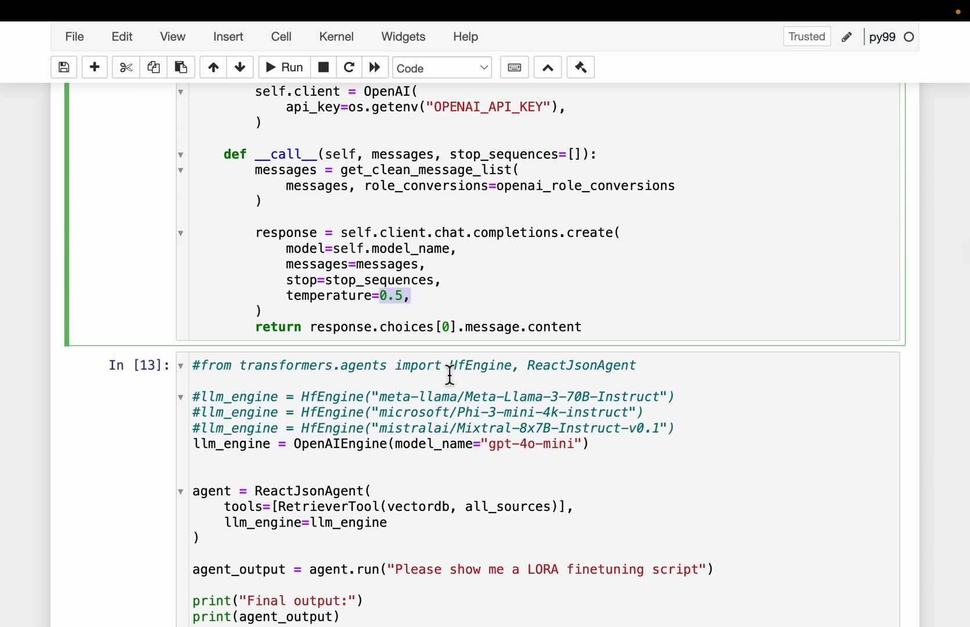
drag(449, 371, 530, 382)
double_click(298, 446)
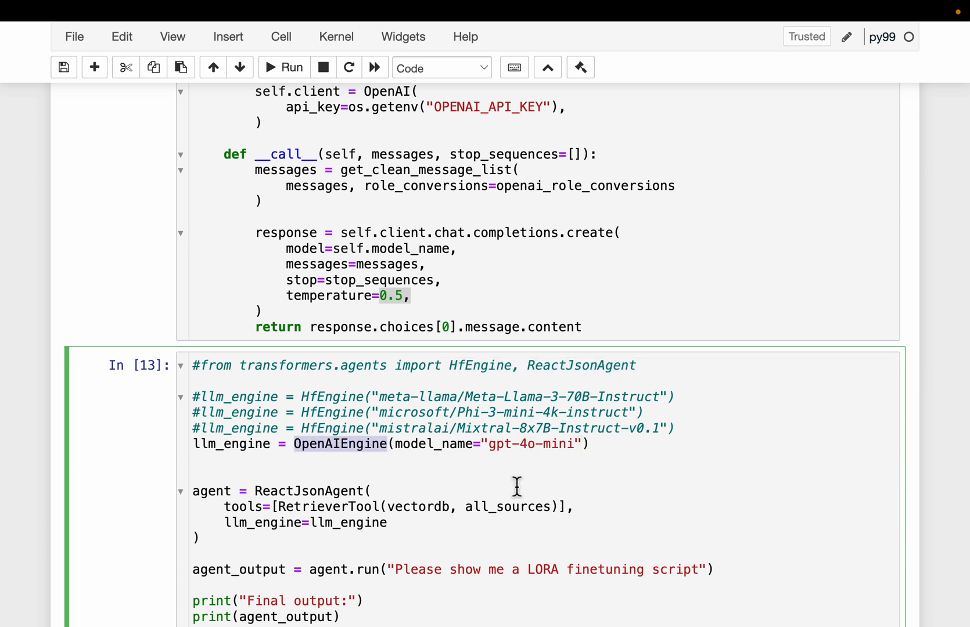
scroll(515, 485, down, 2)
click(194, 425)
drag(194, 425, 415, 475)
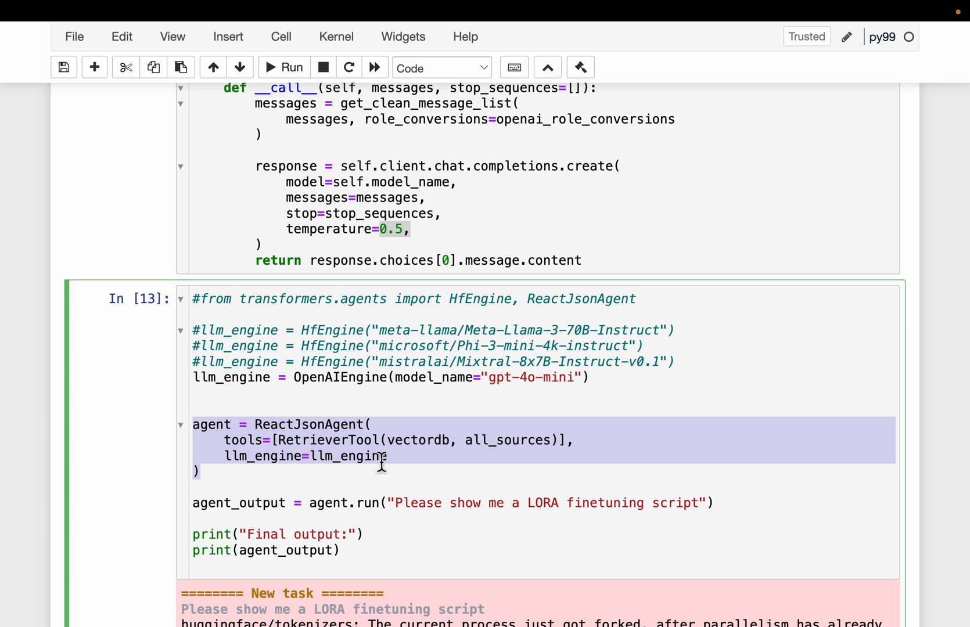
scroll(415, 475, down, 2)
drag(309, 431, 385, 440)
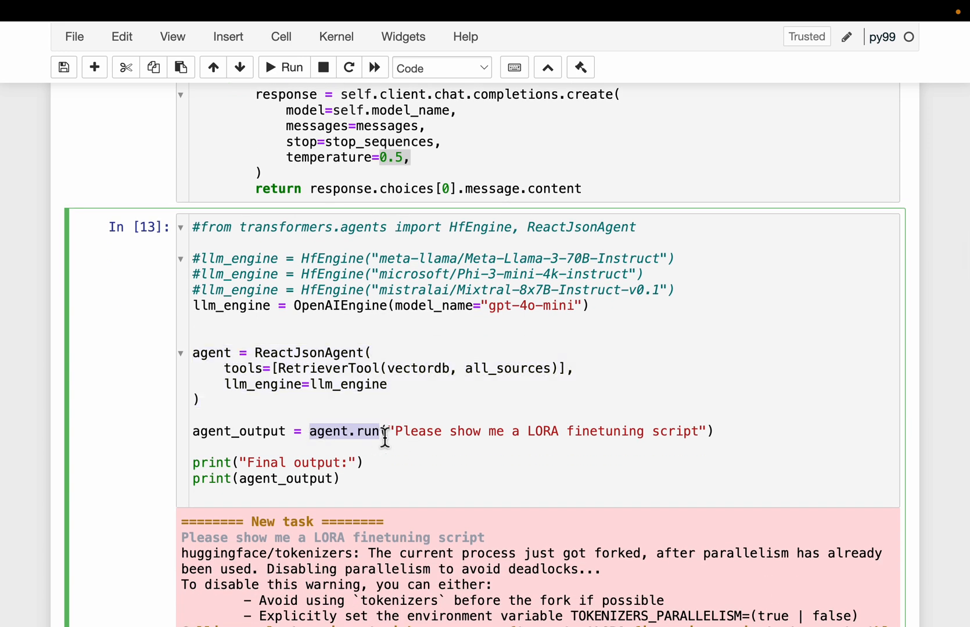
triple_click(437, 433)
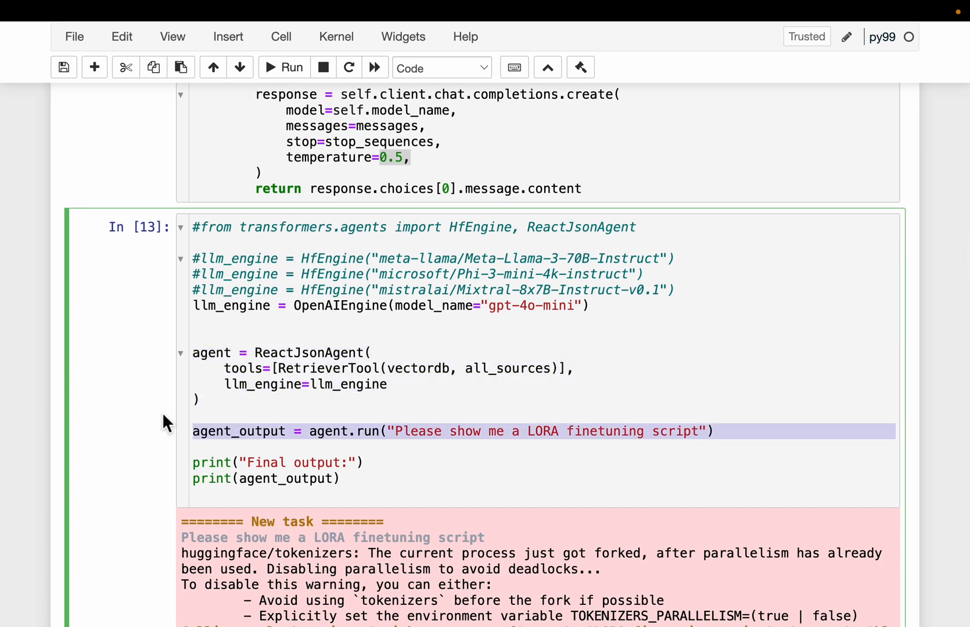
scroll(162, 412, down, 10)
scroll(162, 412, down, 10)
scroll(162, 412, down, 10)
scroll(163, 412, down, 8)
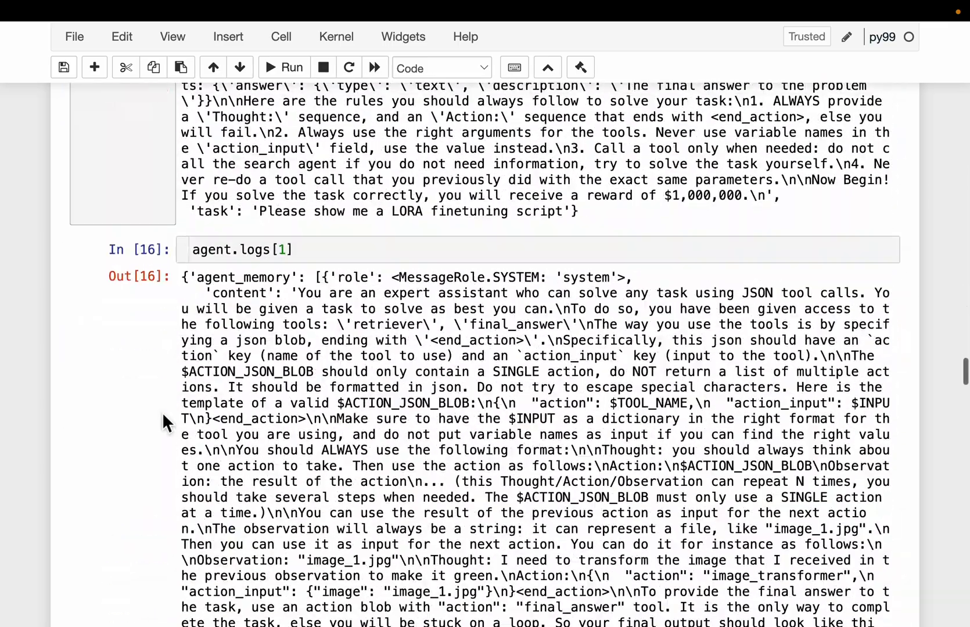
scroll(162, 411, down, 10)
scroll(162, 411, down, 10)
scroll(163, 411, down, 10)
scroll(162, 411, down, 3)
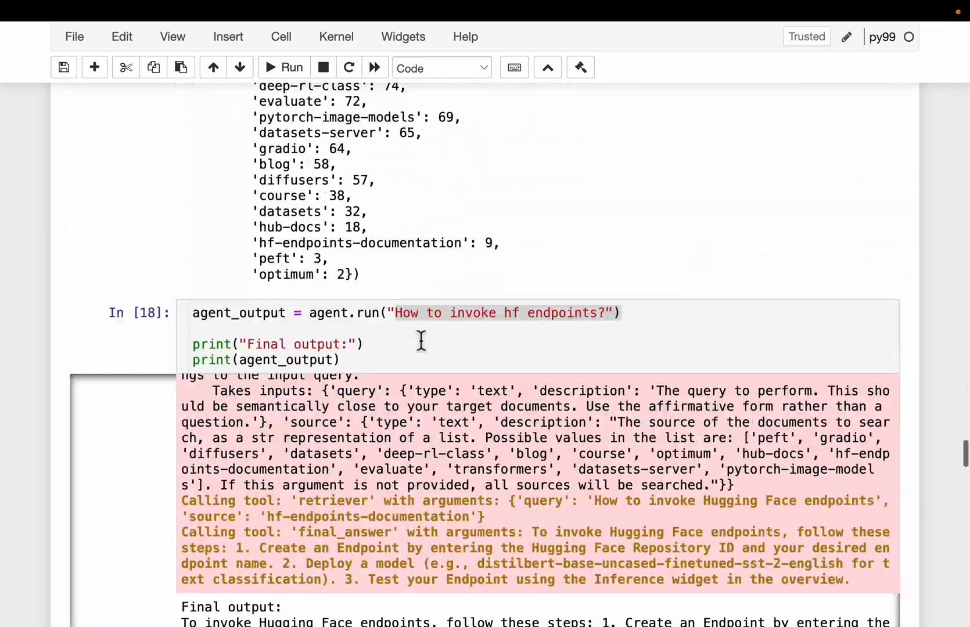
click(422, 341)
scroll(410, 327, down, 2)
scroll(409, 379, up, 3)
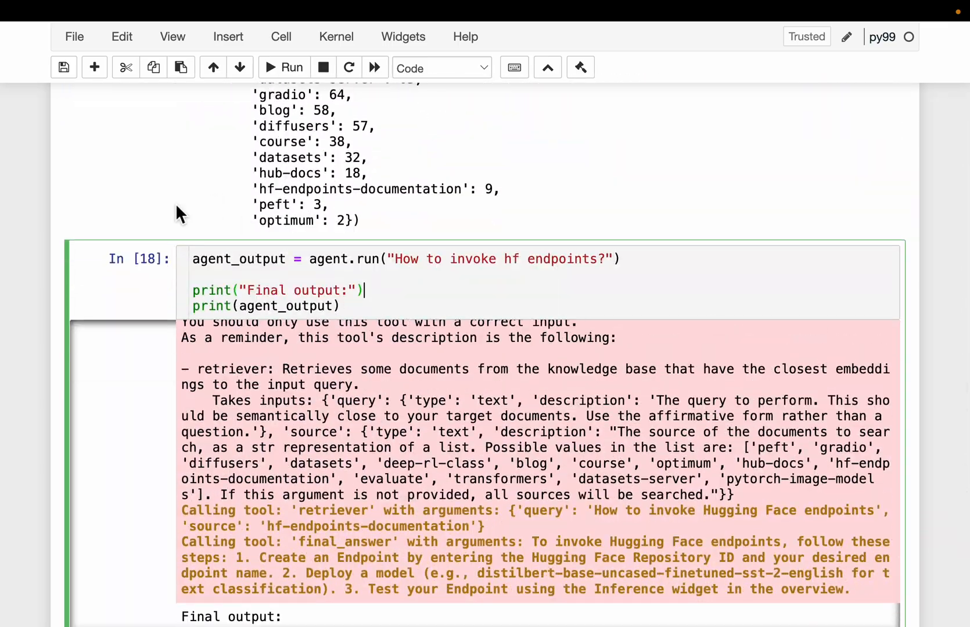
scroll(175, 204, up, 3)
mouse_move(244, 114)
mouse_down()
mouse_move(392, 297)
mouse_move(395, 316)
mouse_up()
scroll(396, 316, down, 1)
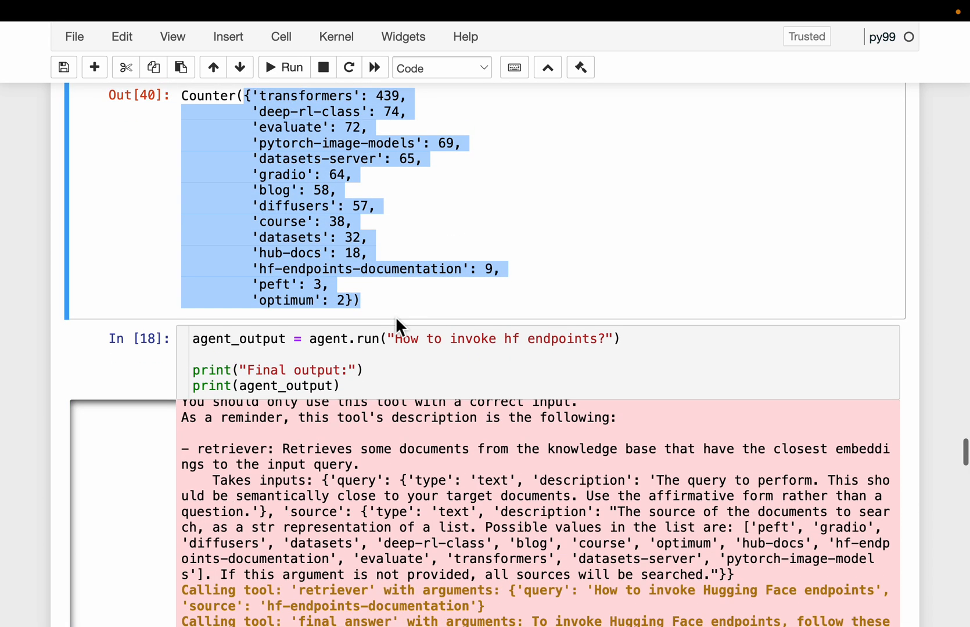
click(396, 339)
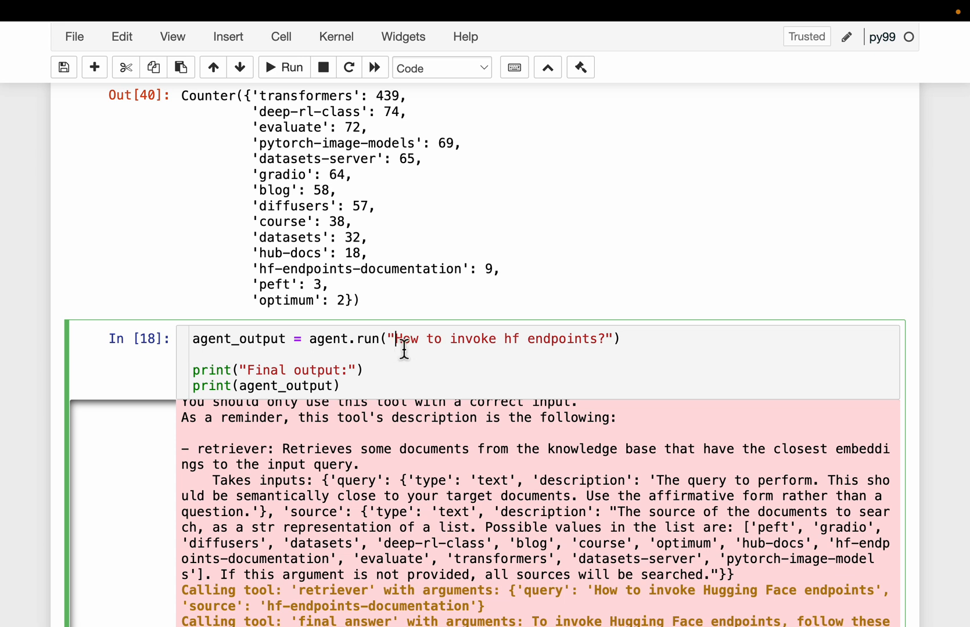
drag(396, 339, 606, 339)
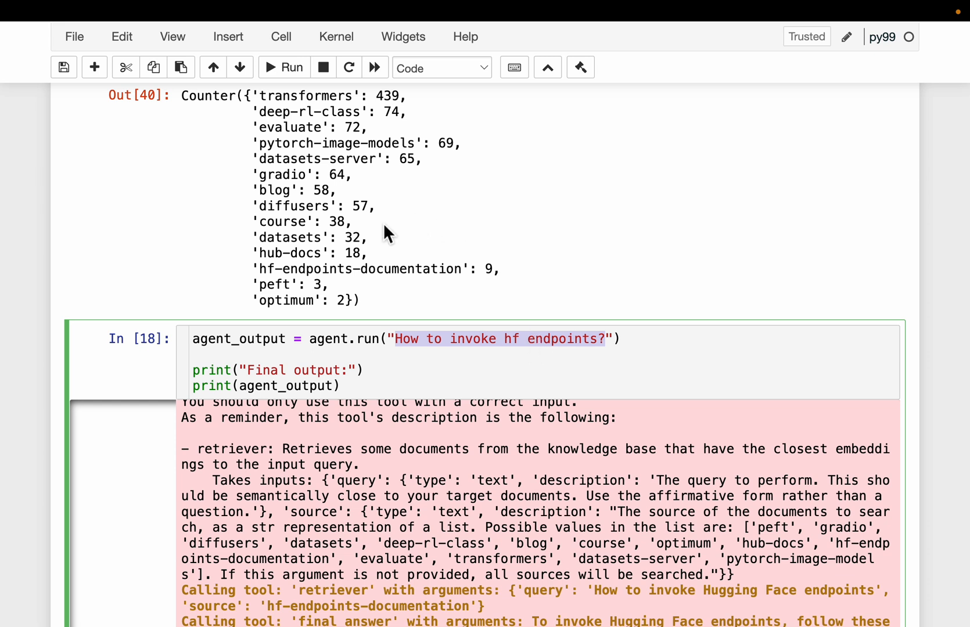
drag(259, 269, 475, 273)
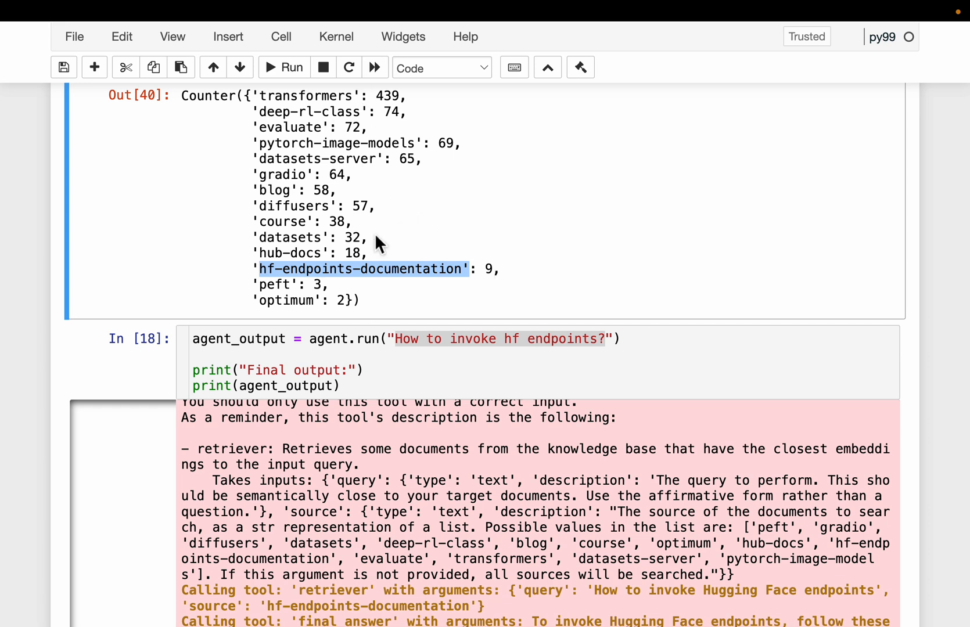
scroll(412, 437, up, 10)
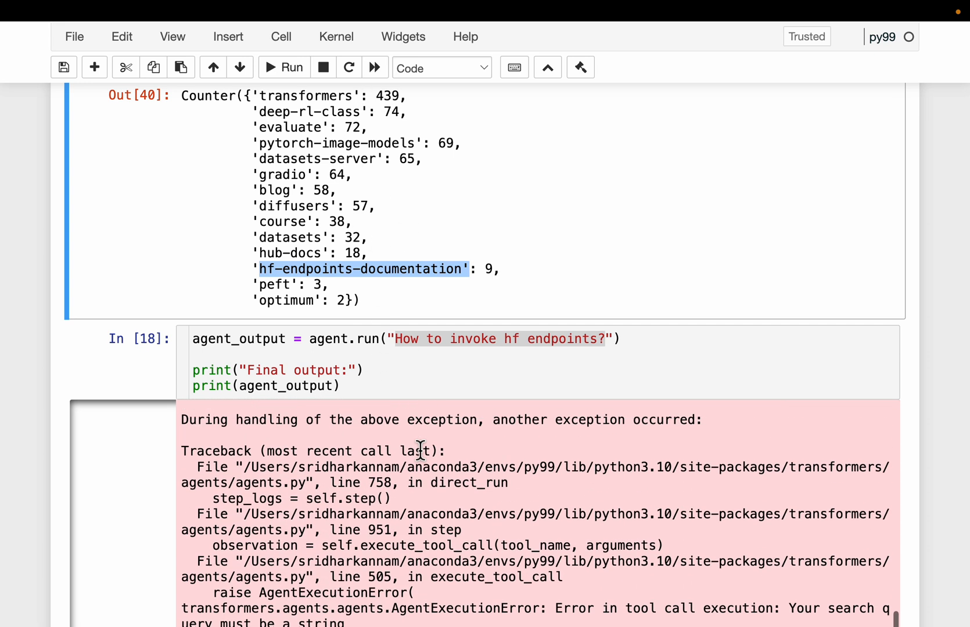
scroll(89, 405, down, 2)
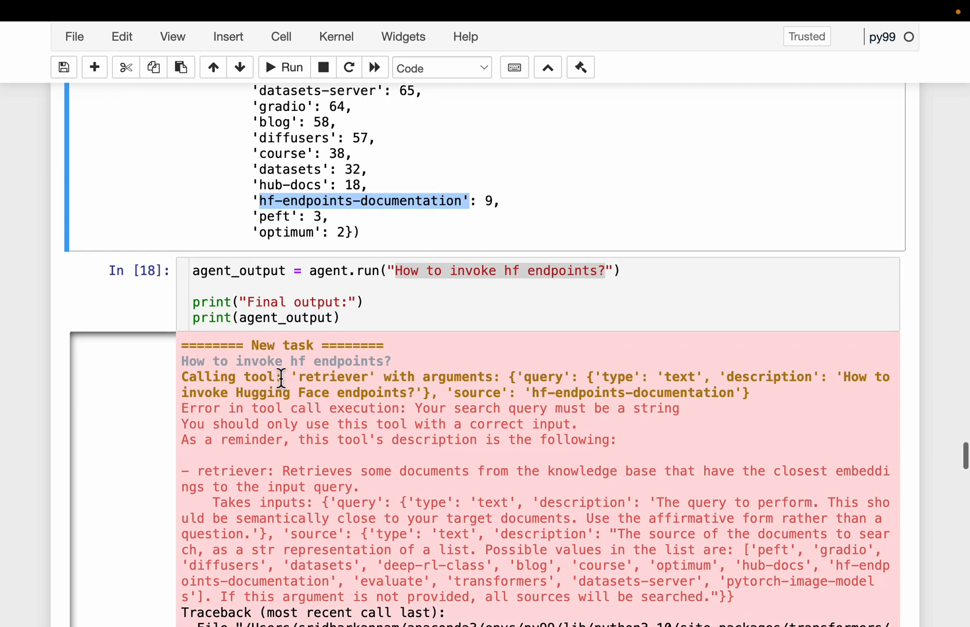
drag(182, 379, 387, 382)
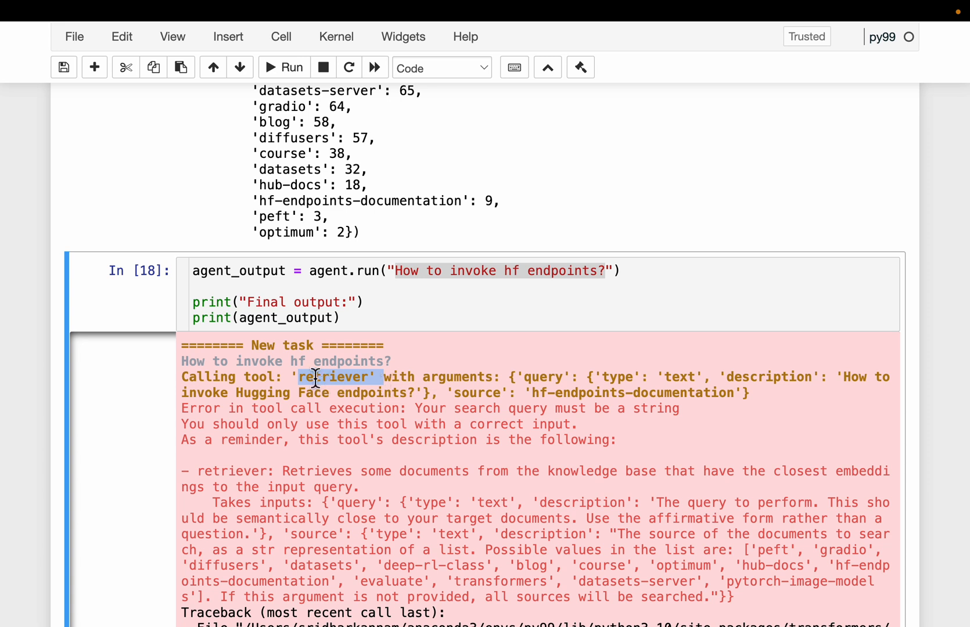
scroll(506, 370, down, 1)
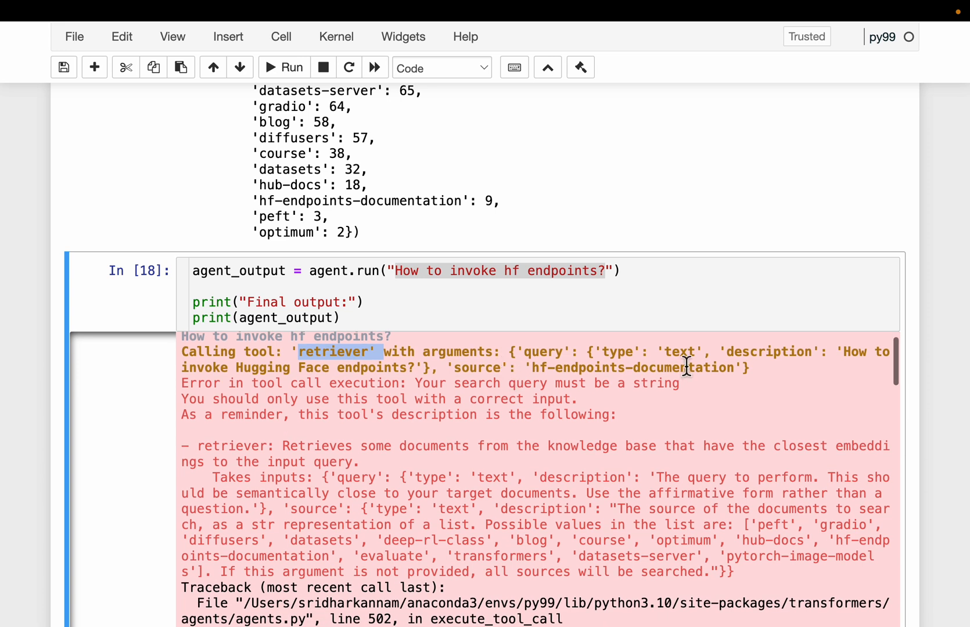
drag(843, 353, 418, 372)
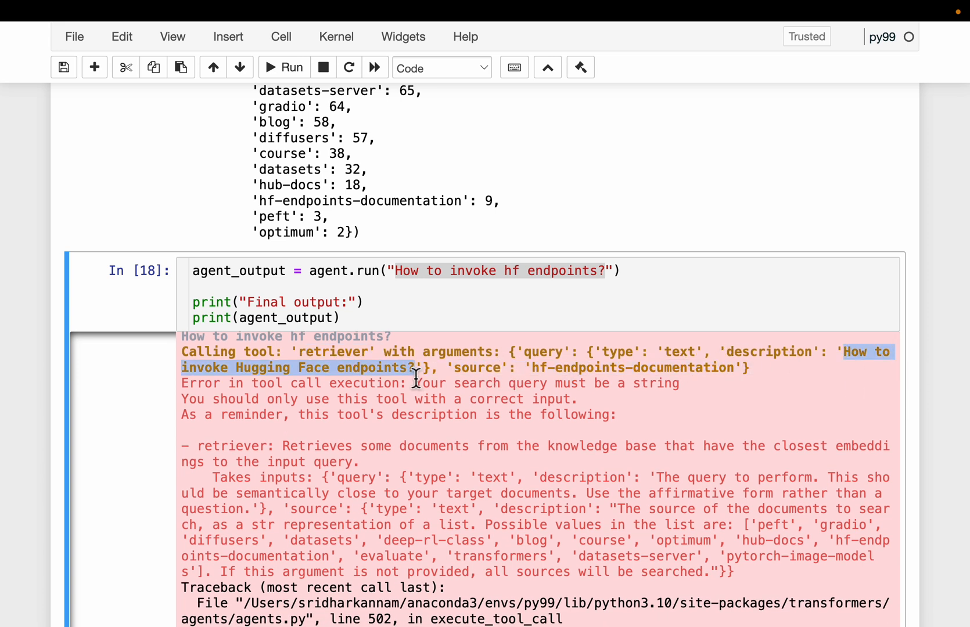
drag(454, 370, 739, 370)
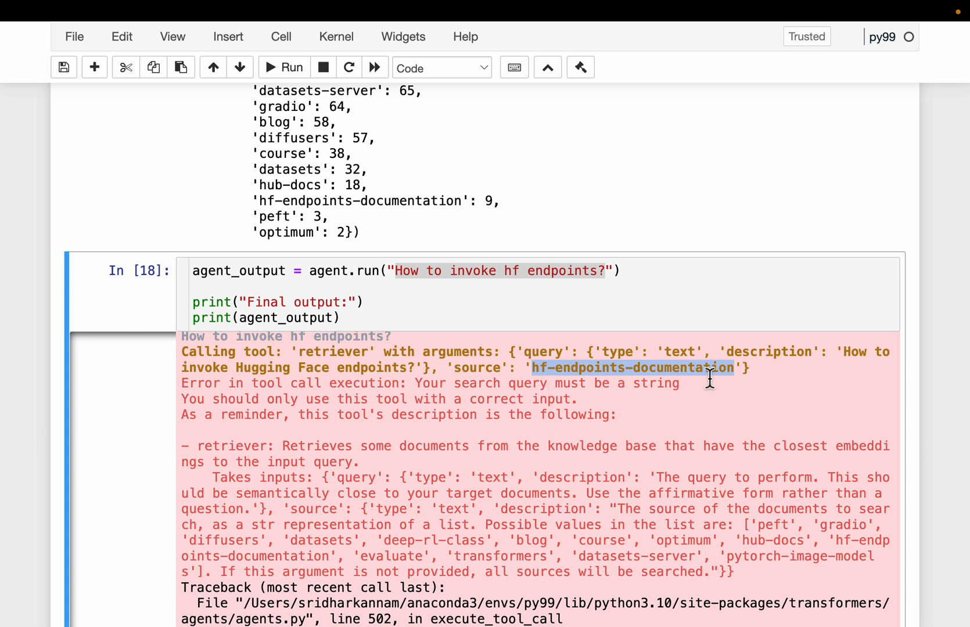
drag(253, 201, 501, 205)
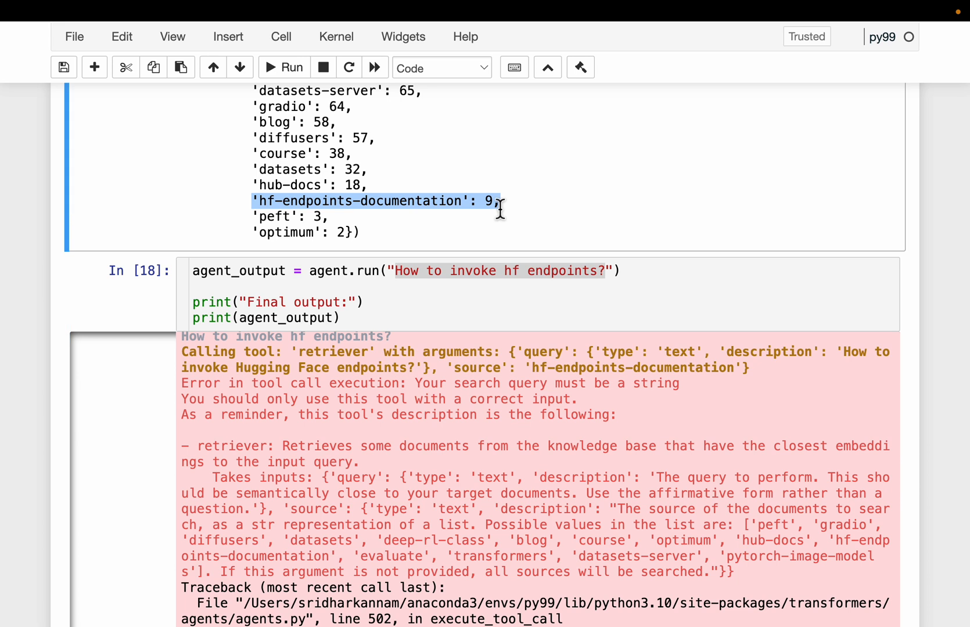
scroll(500, 209, up, 2)
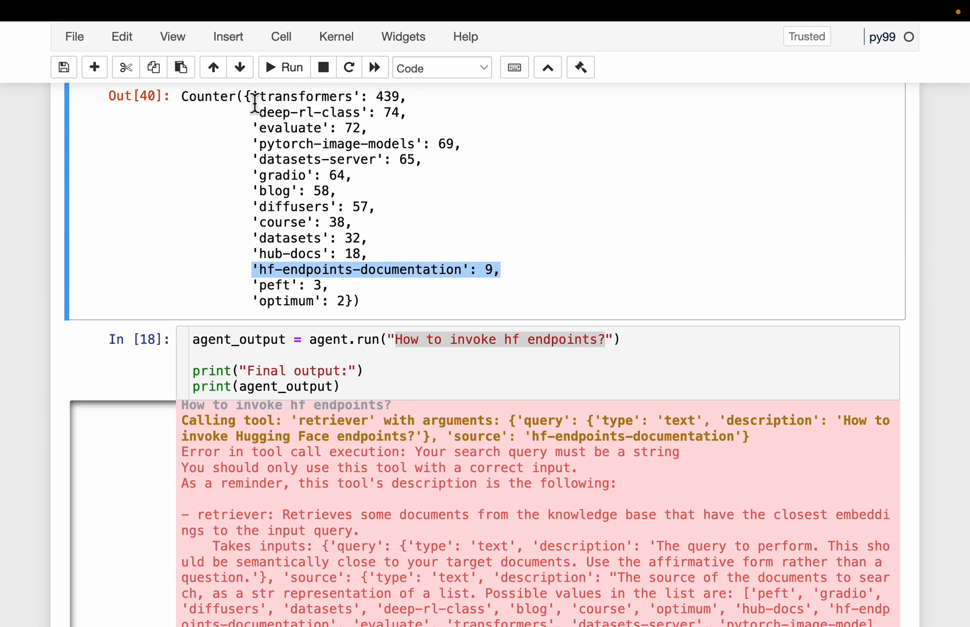
mouse_move(253, 96)
mouse_down()
mouse_move(354, 215)
mouse_move(373, 305)
mouse_up()
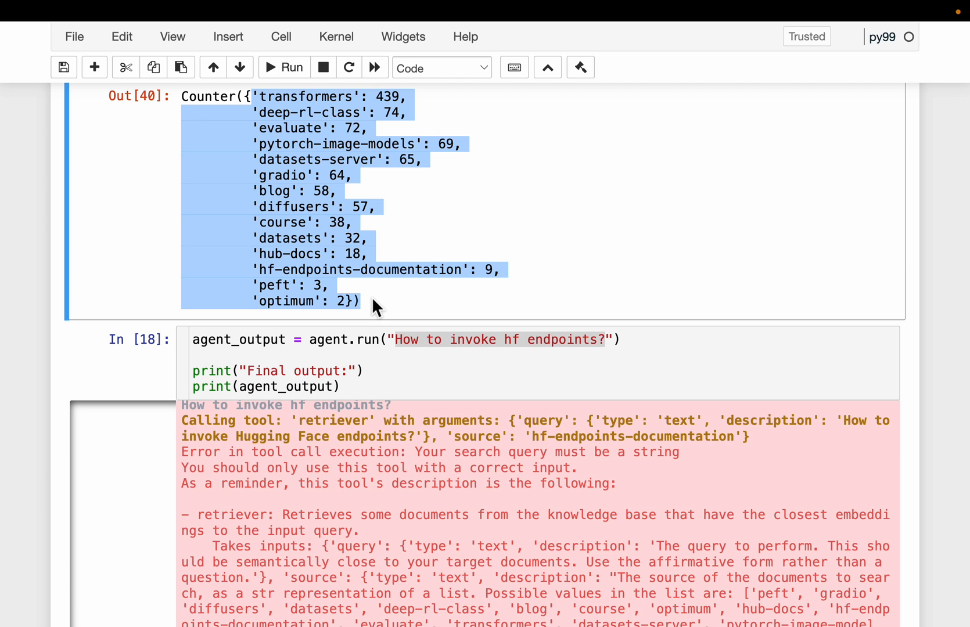
click(488, 271)
double_click(488, 271)
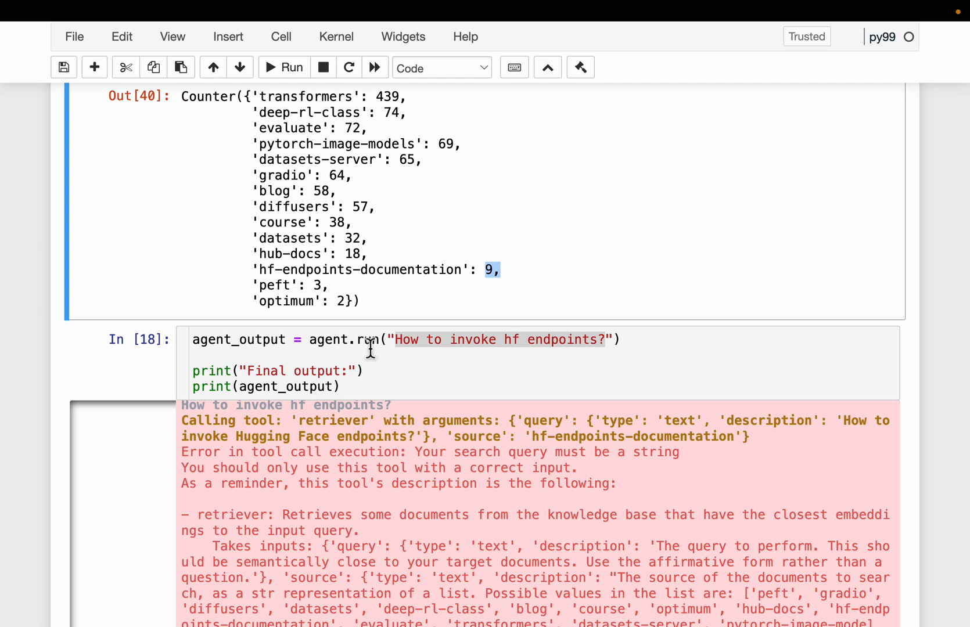
scroll(371, 349, down, 2)
scroll(186, 376, down, 1)
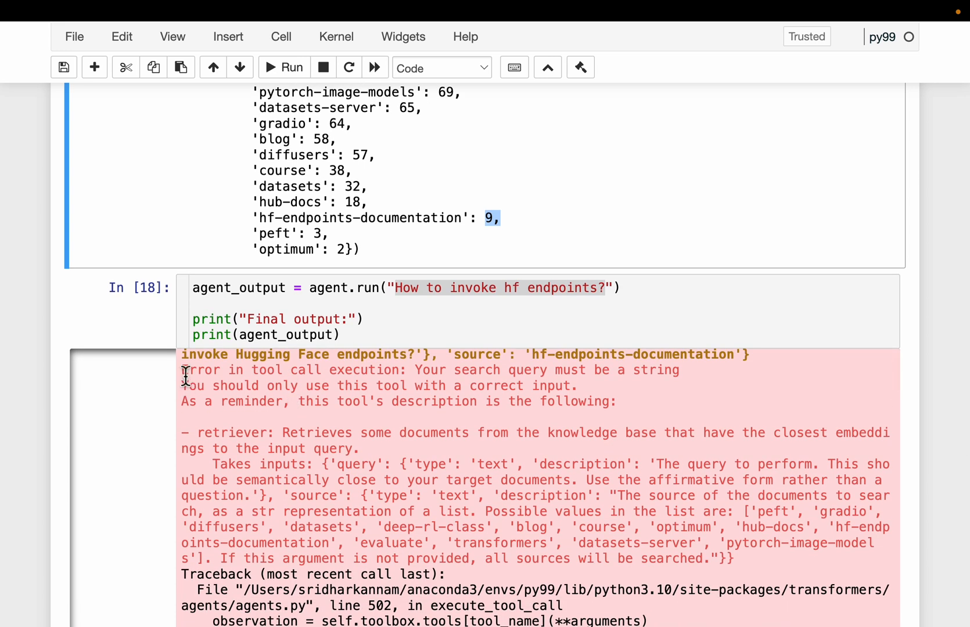
drag(182, 369, 621, 411)
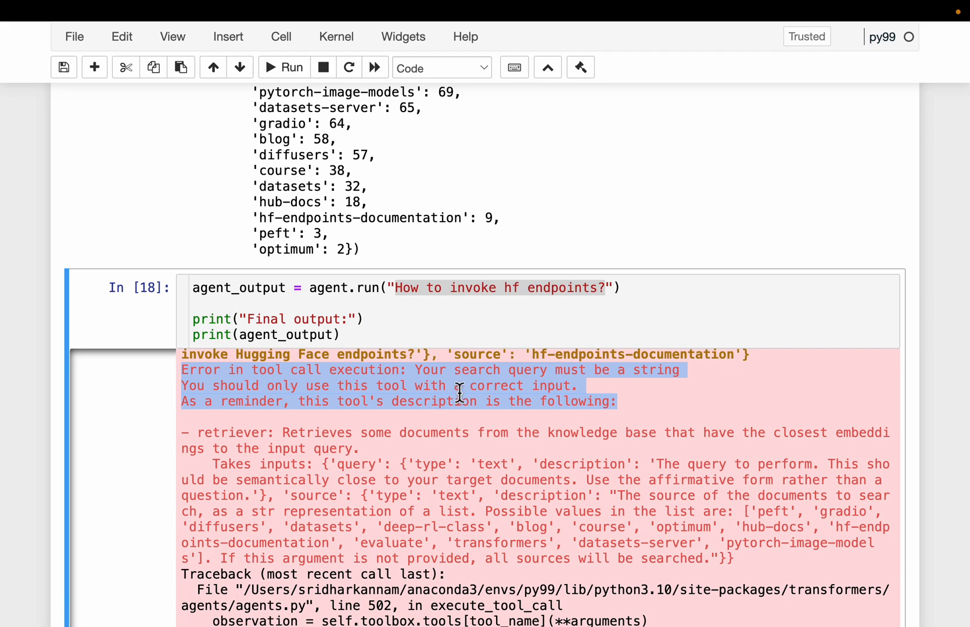
scroll(455, 394, down, 3)
scroll(437, 430, up, 5)
scroll(436, 430, down, 5)
scroll(472, 466, down, 5)
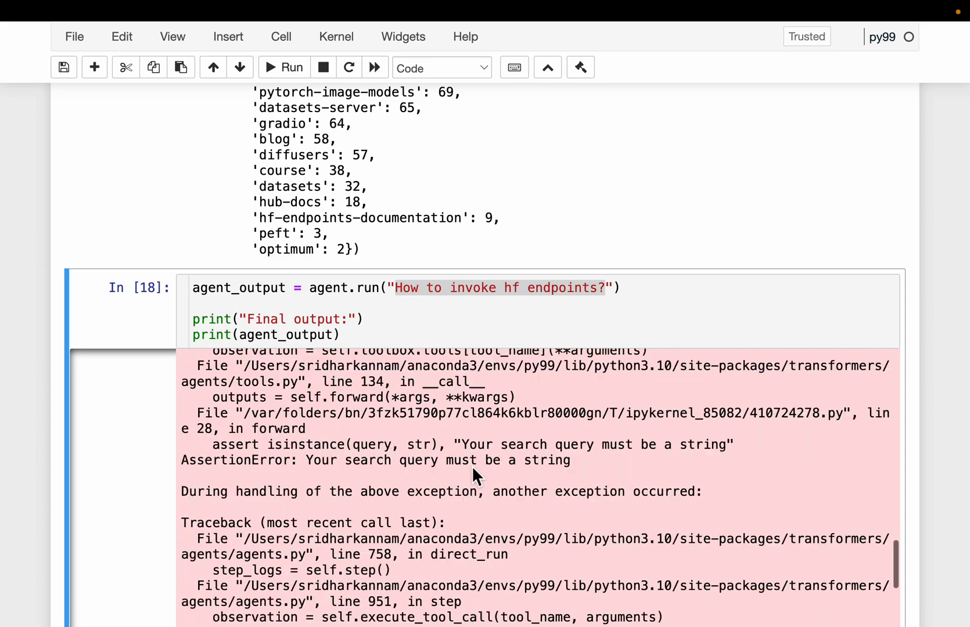
scroll(471, 466, down, 5)
scroll(472, 466, down, 3)
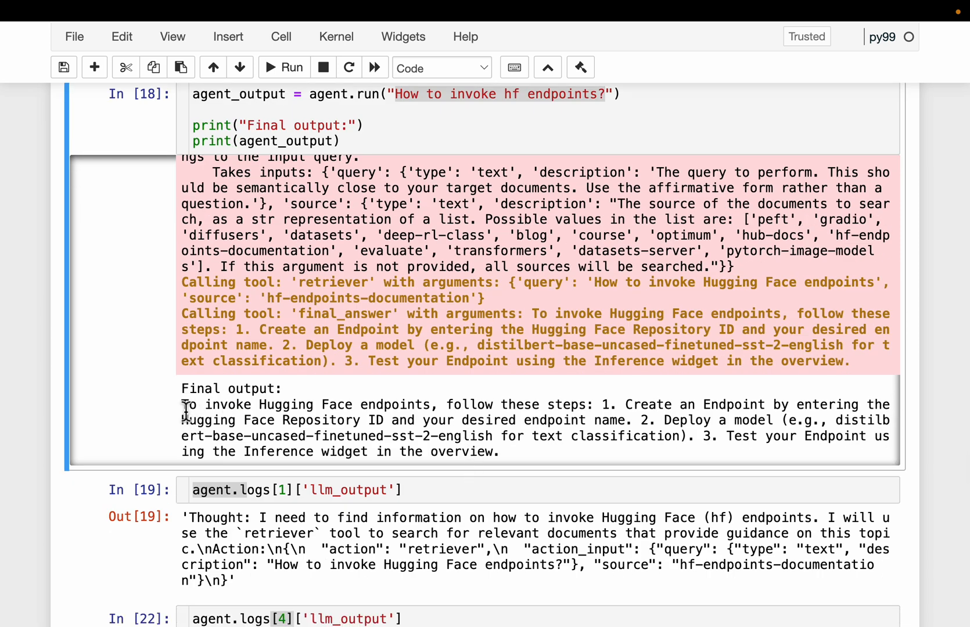
drag(182, 405, 502, 455)
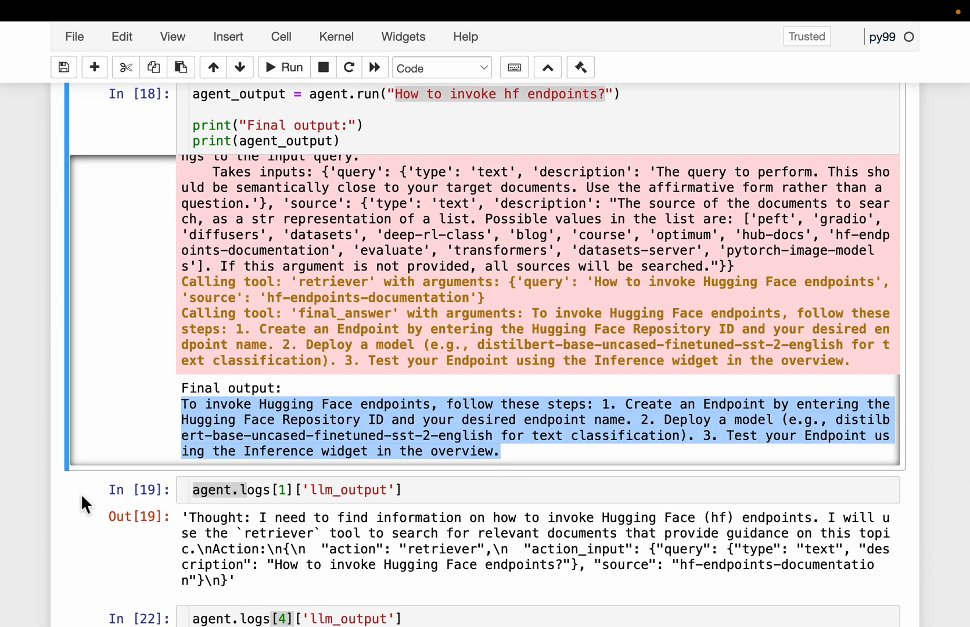
scroll(81, 494, down, 3)
click(286, 365)
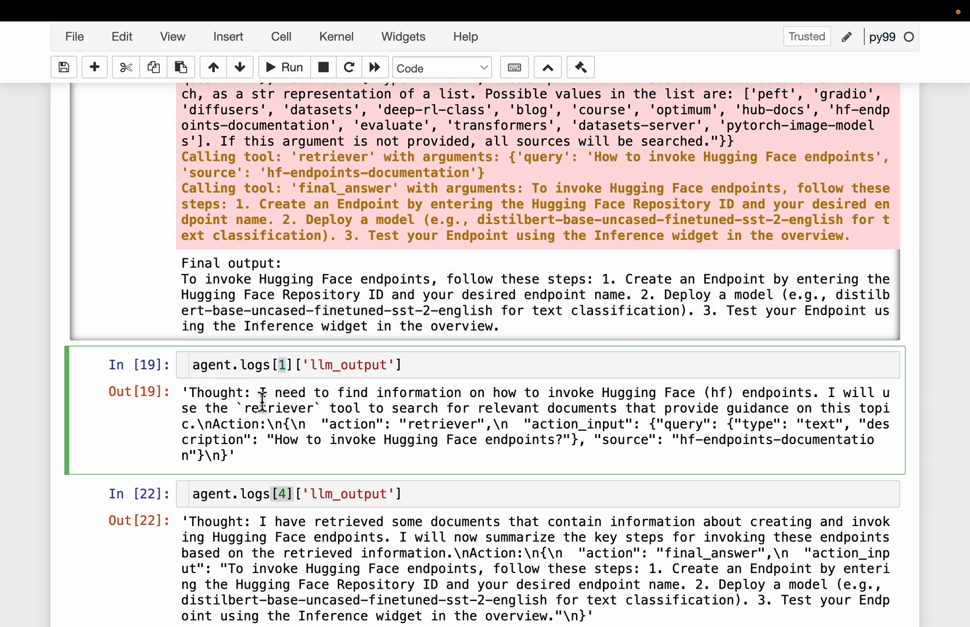
drag(260, 394, 819, 395)
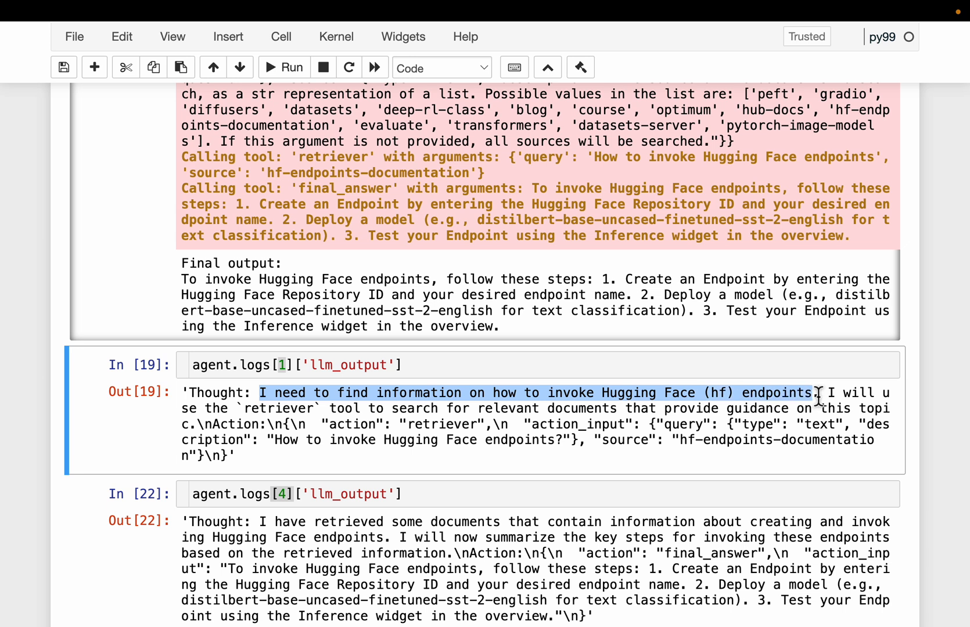
mouse_move(245, 409)
mouse_down()
mouse_move(885, 416)
mouse_move(369, 433)
mouse_up()
scroll(335, 434, down, 1)
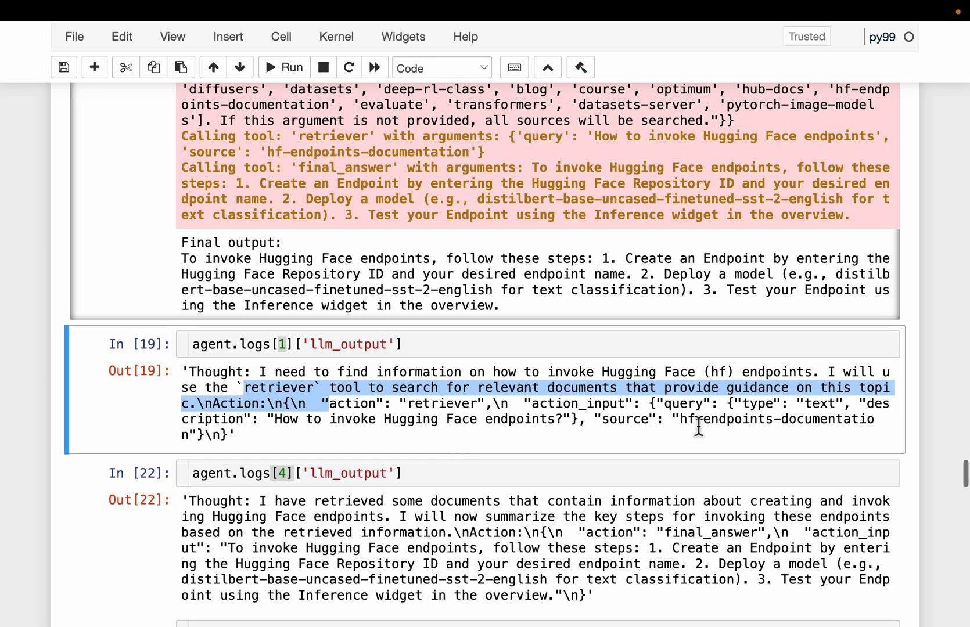
click(607, 429)
drag(606, 429, 898, 430)
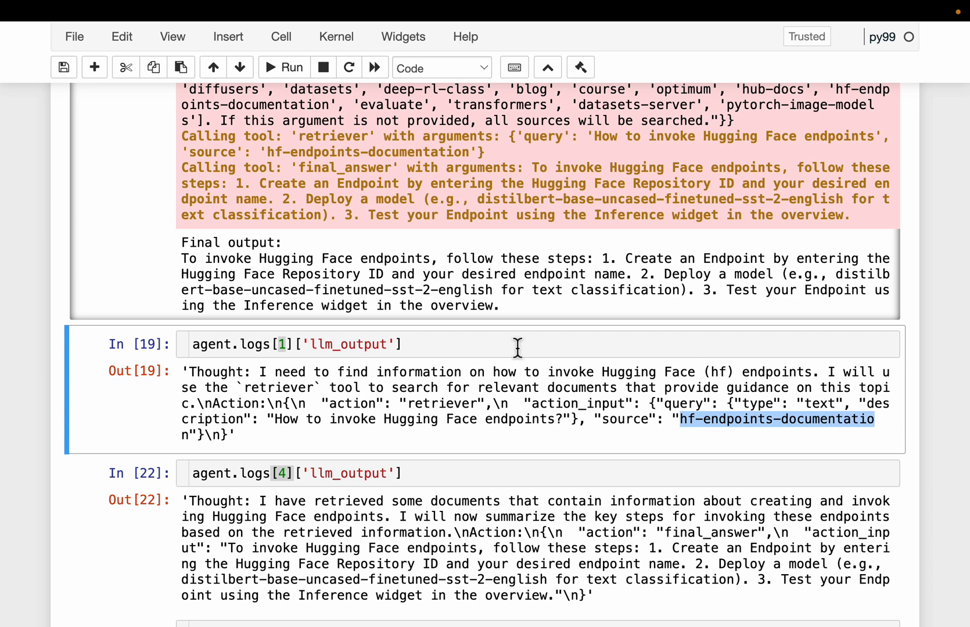
scroll(330, 339, down, 2)
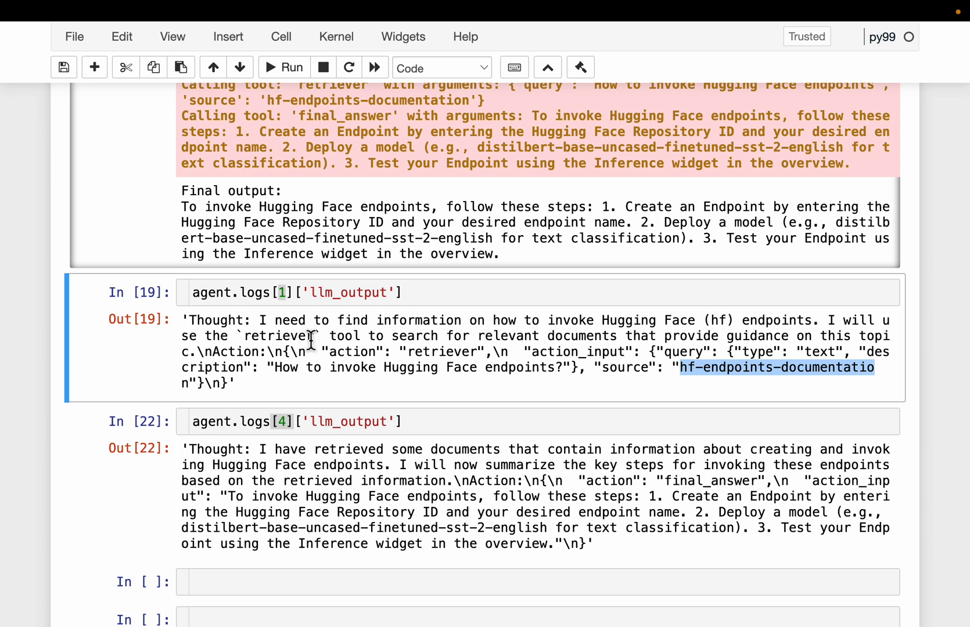
scroll(310, 339, down, 2)
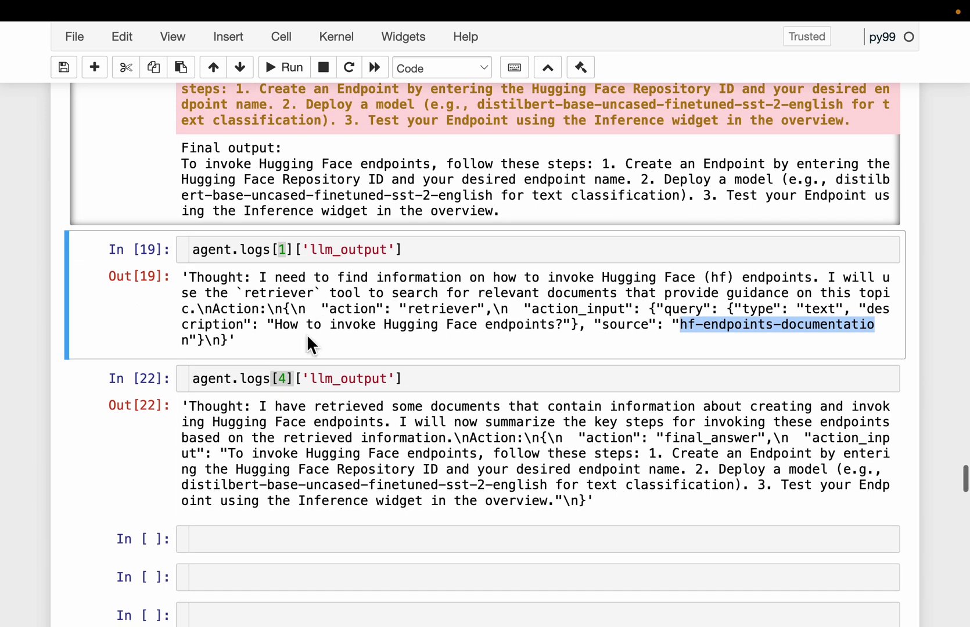
double_click(282, 379)
scroll(304, 386, down, 2)
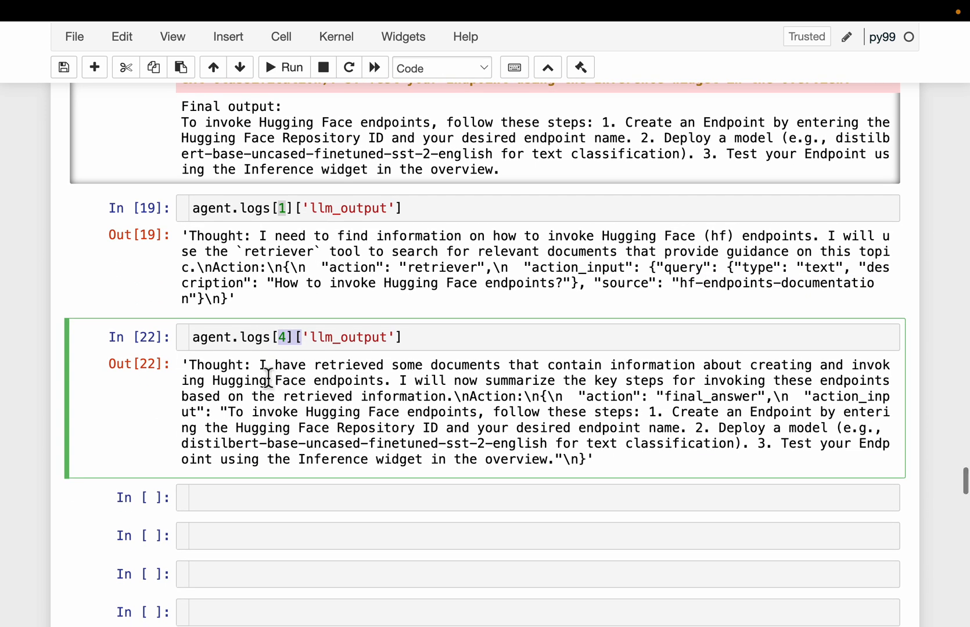
key(Escape)
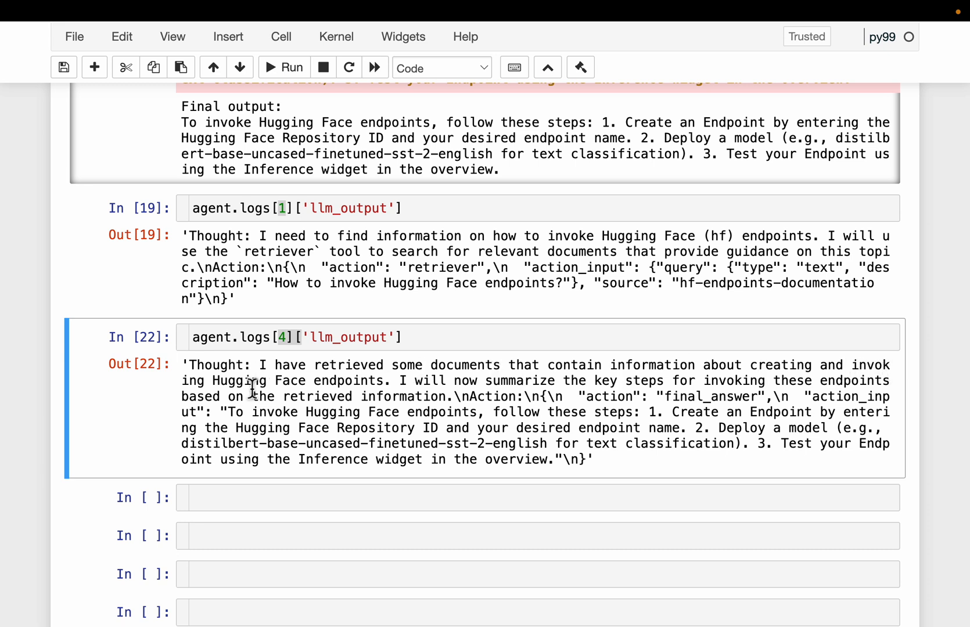
drag(394, 381, 799, 367)
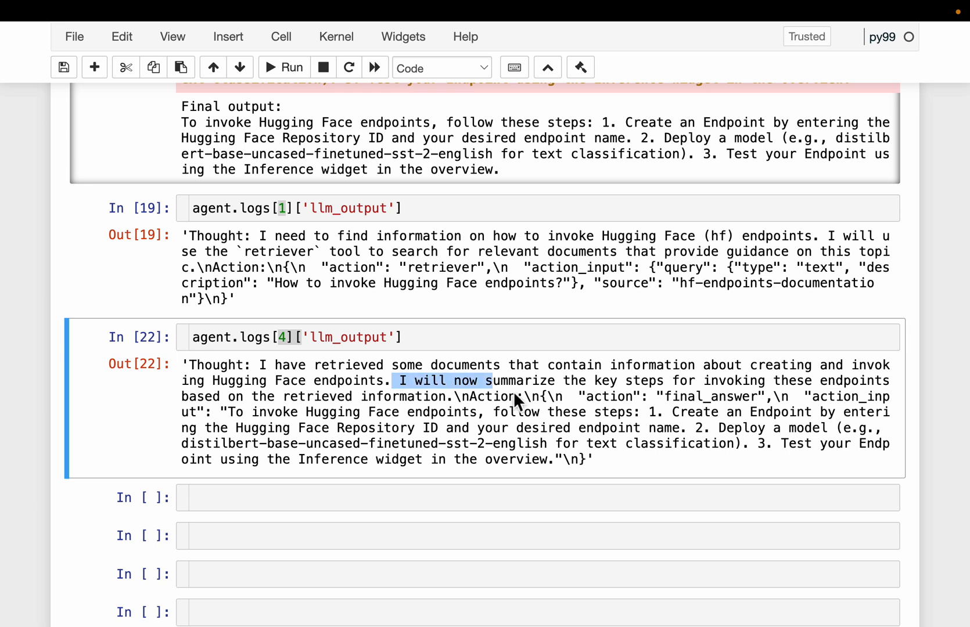
mouse_move(665, 396)
mouse_down()
mouse_move(761, 397)
mouse_move(742, 466)
mouse_up()
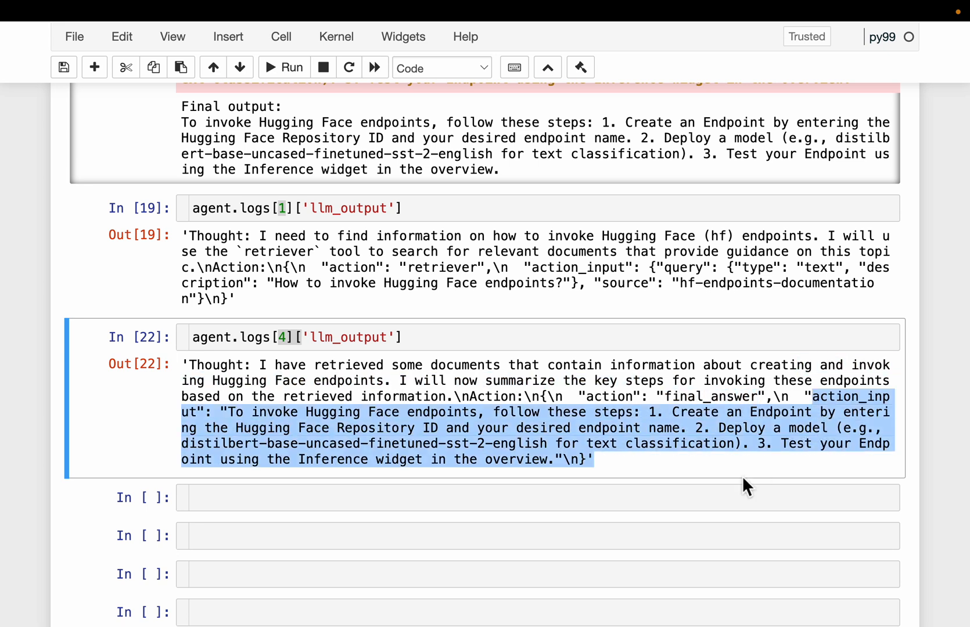
scroll(320, 313, up, 2)
scroll(61, 264, up, 4)
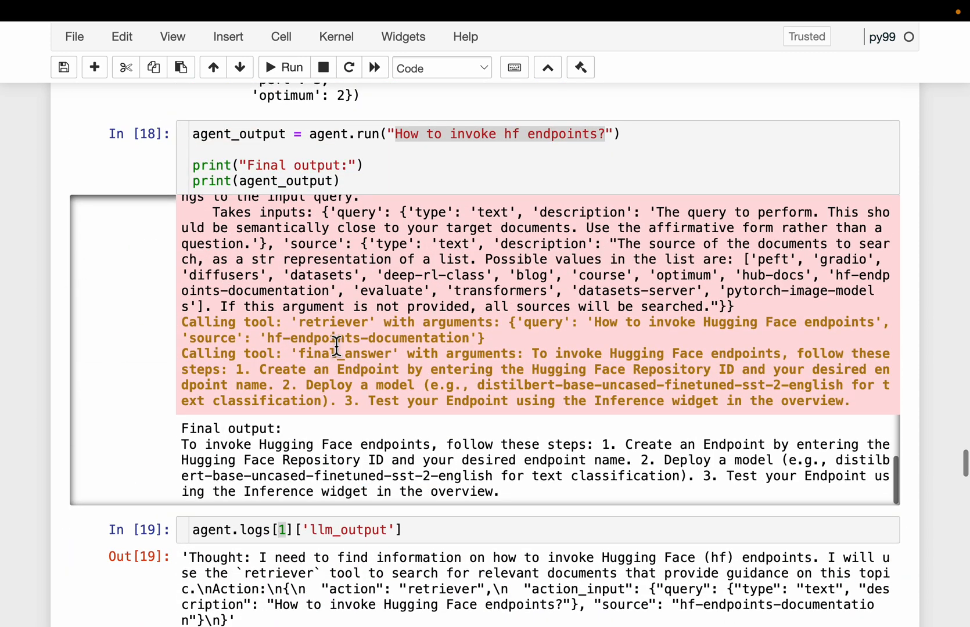
scroll(122, 273, down, 4)
drag(182, 229, 570, 297)
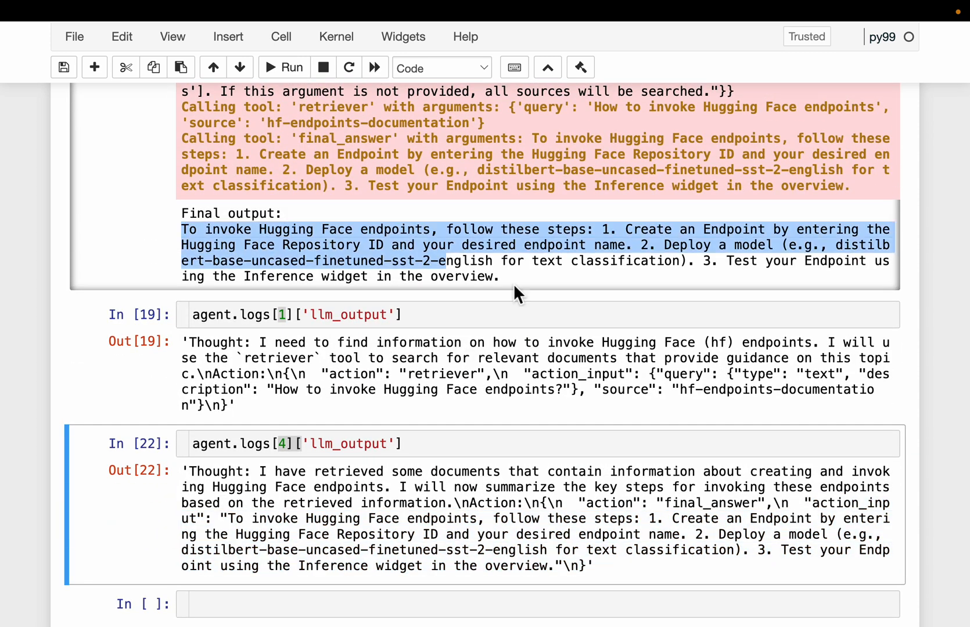
scroll(22, 332, up, 2)
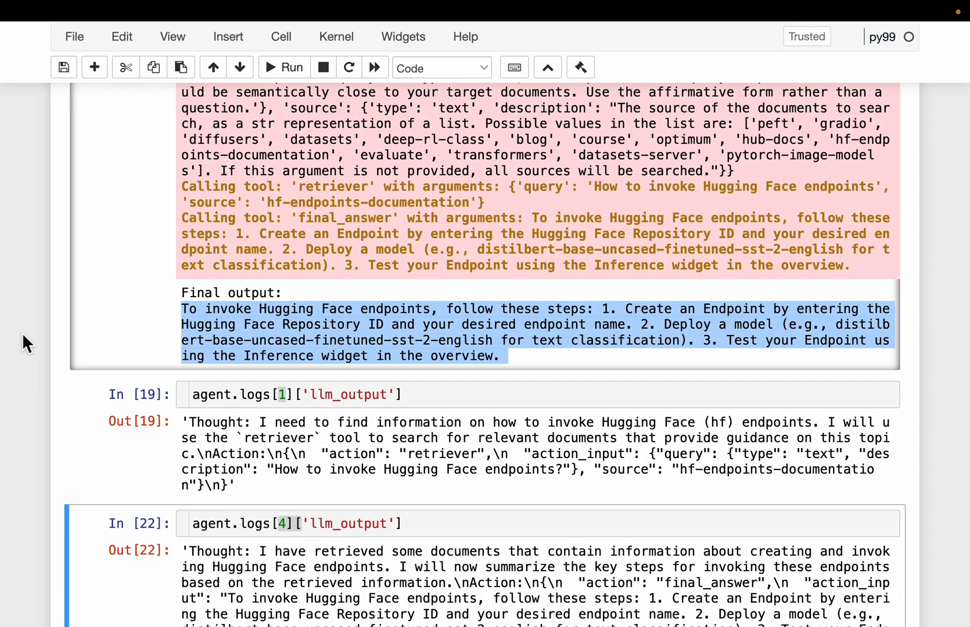
scroll(21, 333, up, 5)
scroll(22, 332, up, 5)
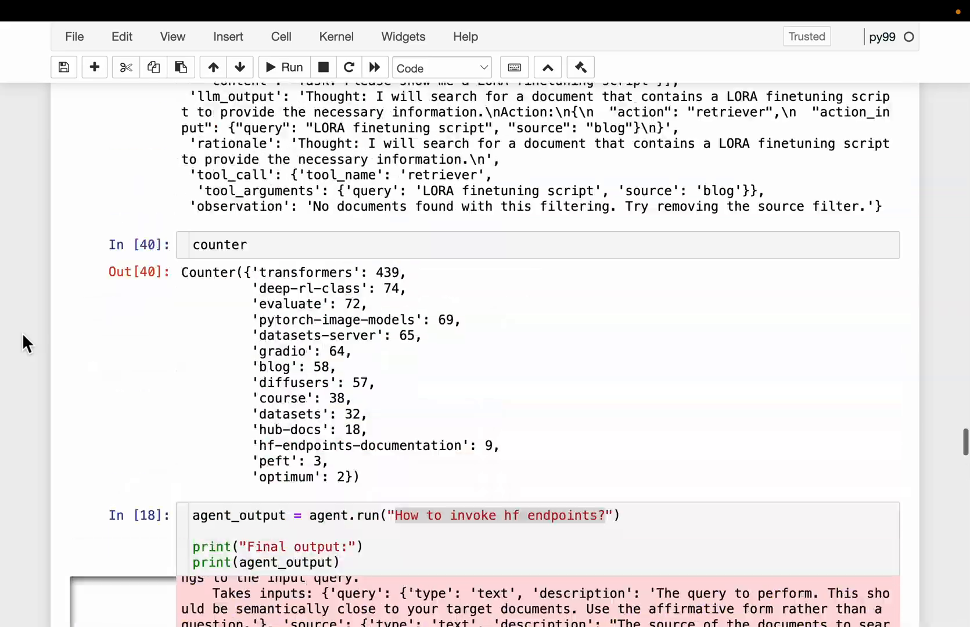
scroll(21, 332, up, 5)
scroll(22, 332, up, 5)
scroll(23, 333, up, 5)
scroll(22, 333, up, 5)
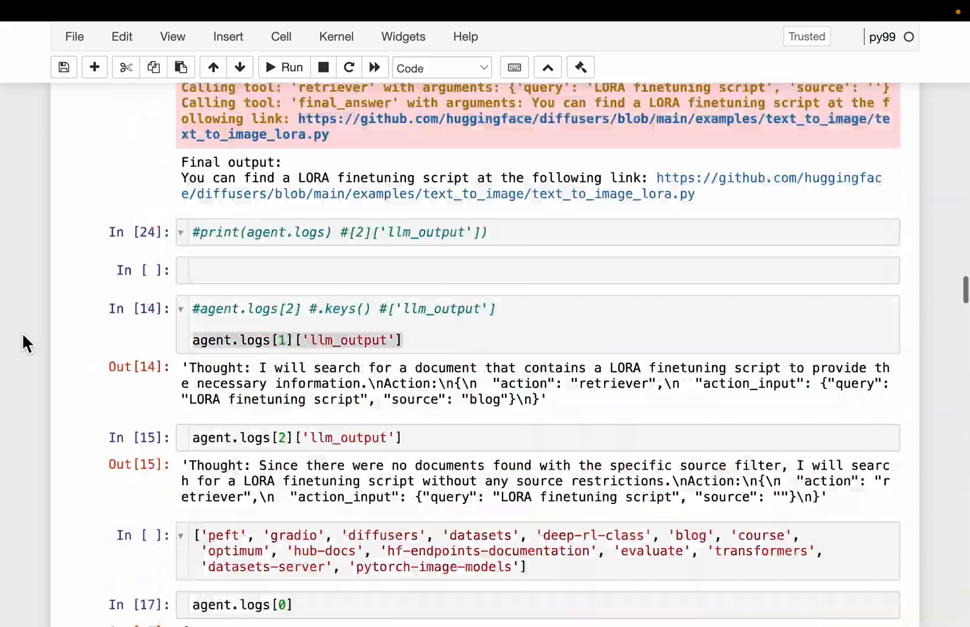
scroll(22, 333, up, 5)
scroll(22, 333, up, 4)
scroll(22, 332, up, 3)
click(453, 434)
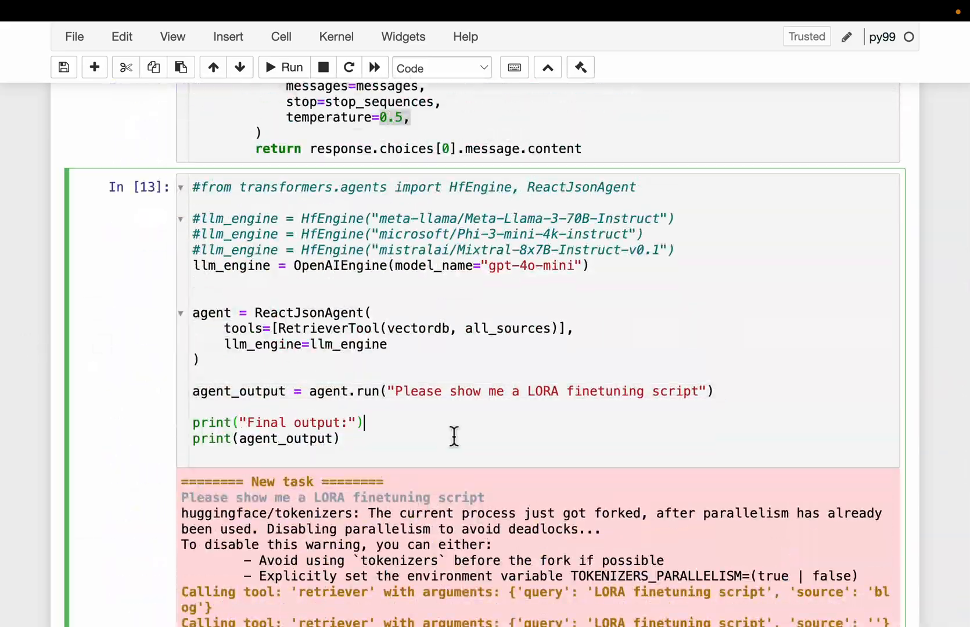
mouse_move(395, 391)
mouse_down()
mouse_move(619, 407)
mouse_move(710, 402)
mouse_up()
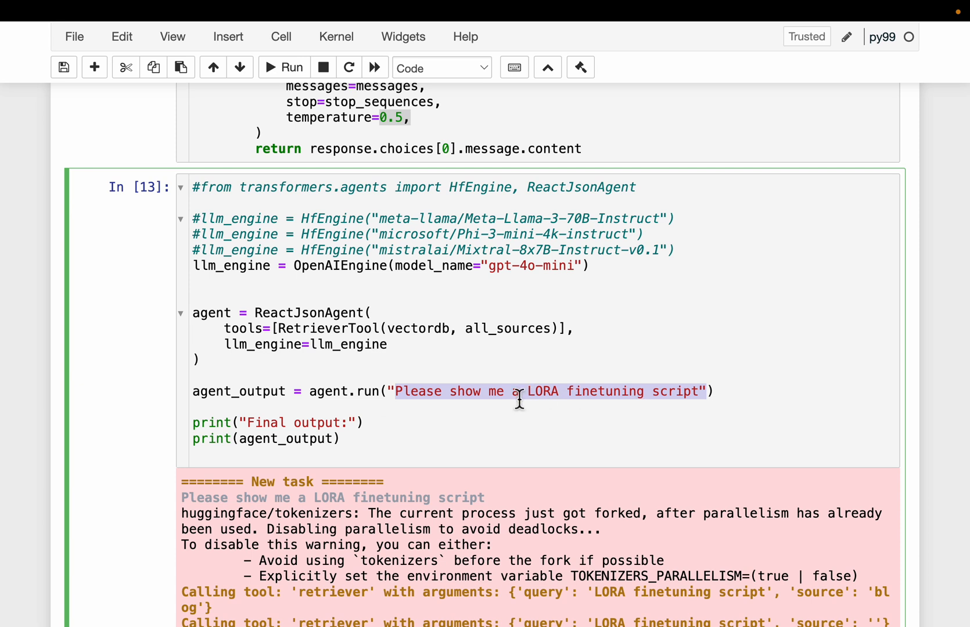
scroll(138, 359, down, 5)
scroll(137, 360, down, 5)
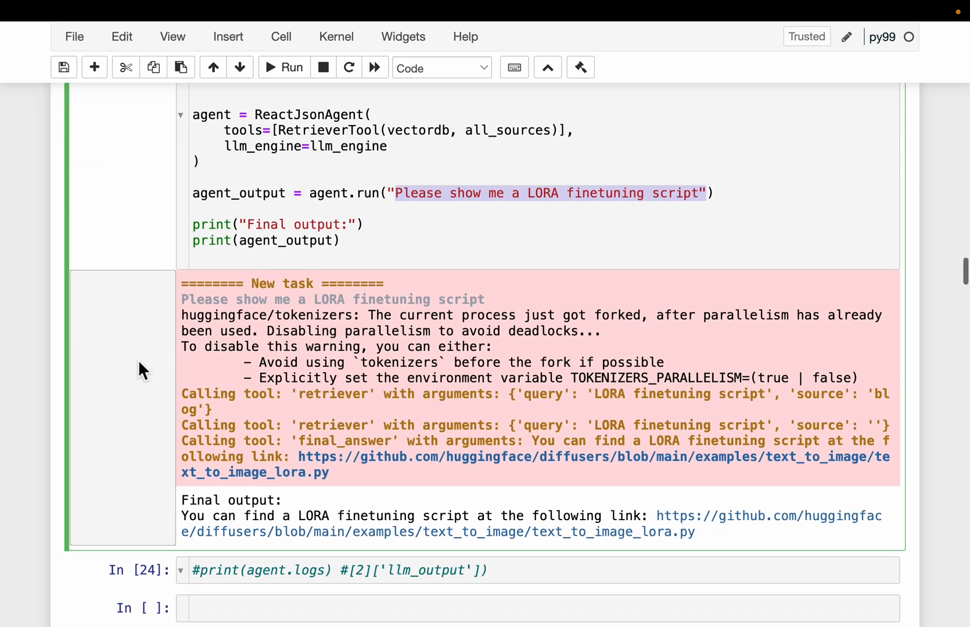
click(187, 400)
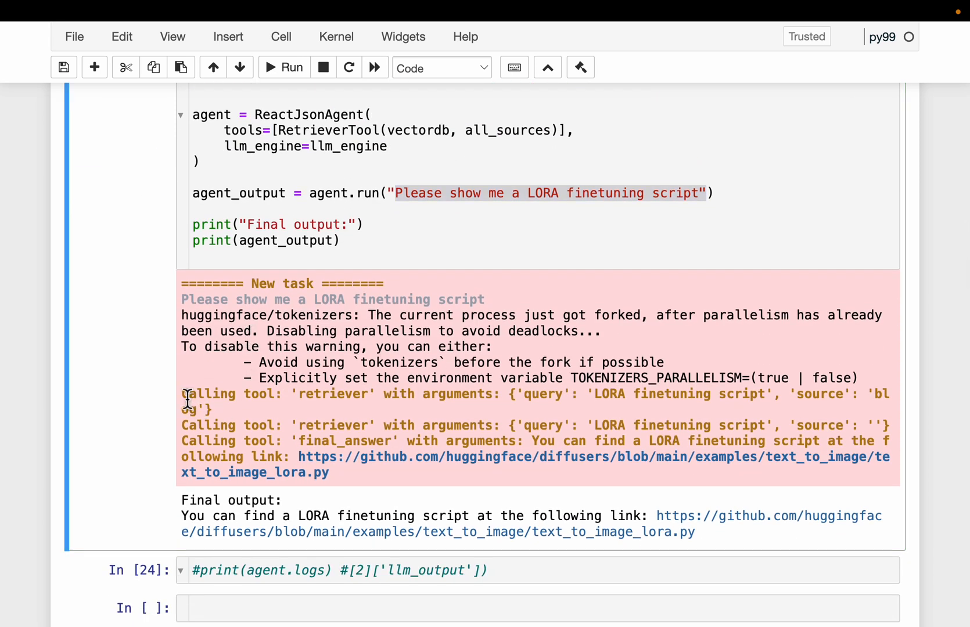
drag(182, 394, 494, 396)
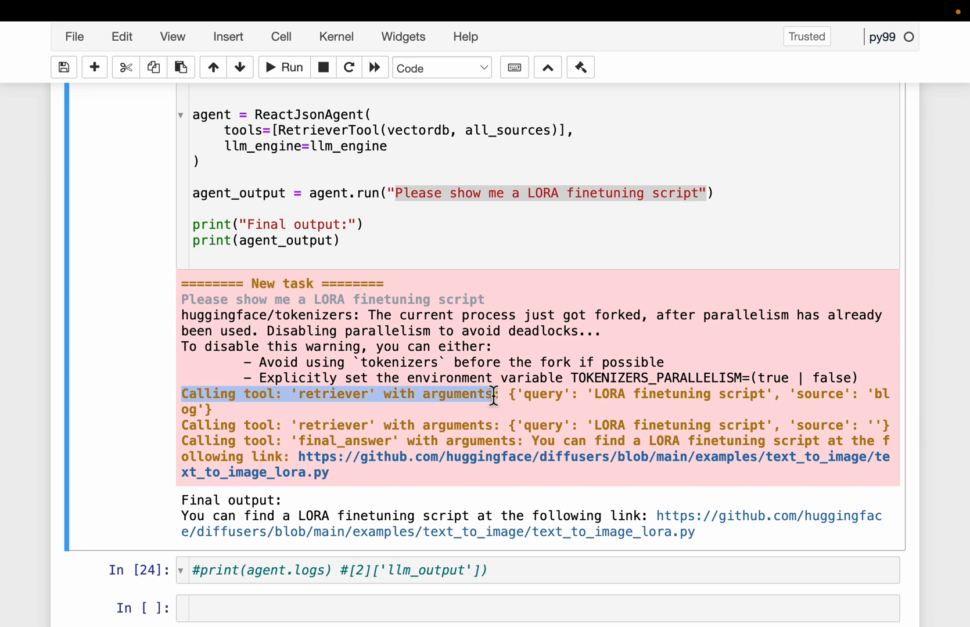
drag(594, 396, 791, 396)
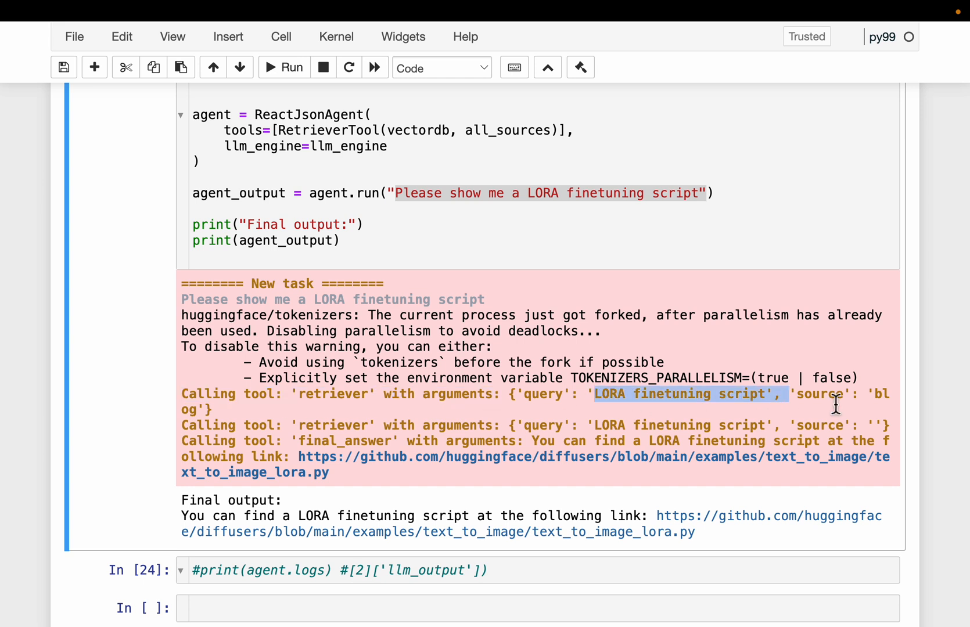
click(882, 402)
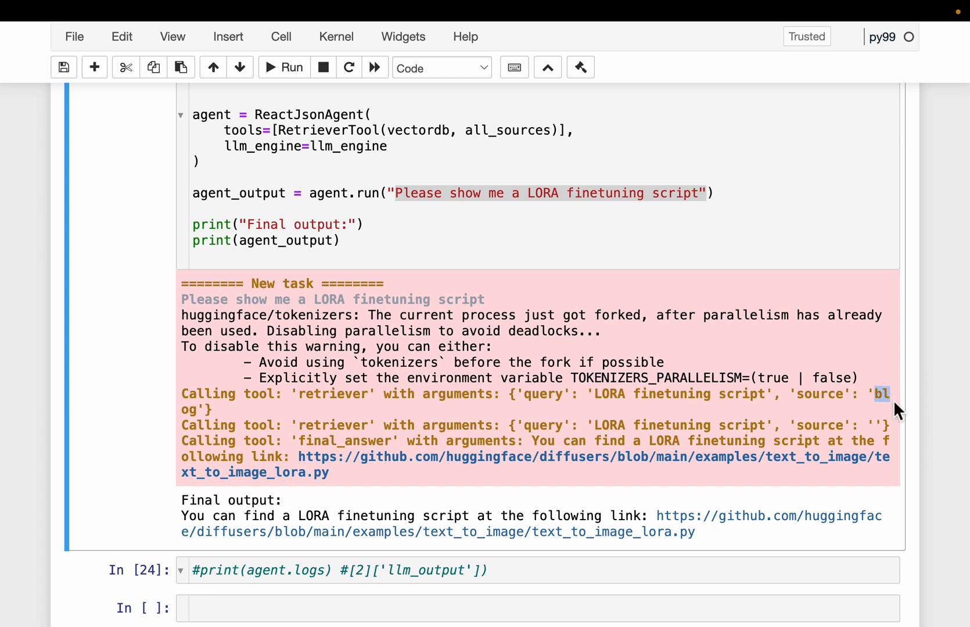
drag(882, 402, 200, 410)
scroll(340, 408, down, 1)
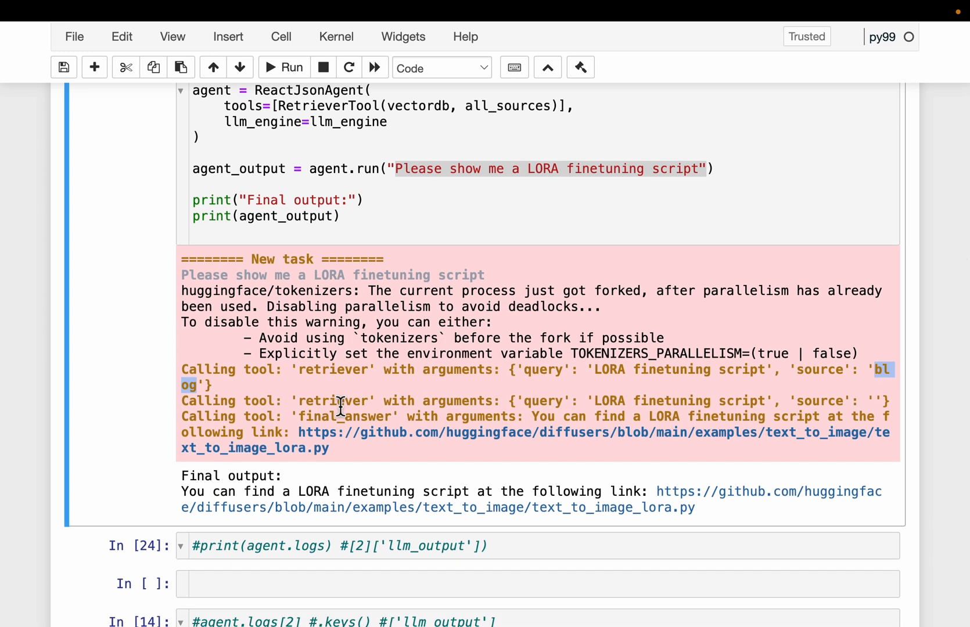
scroll(450, 391, down, 1)
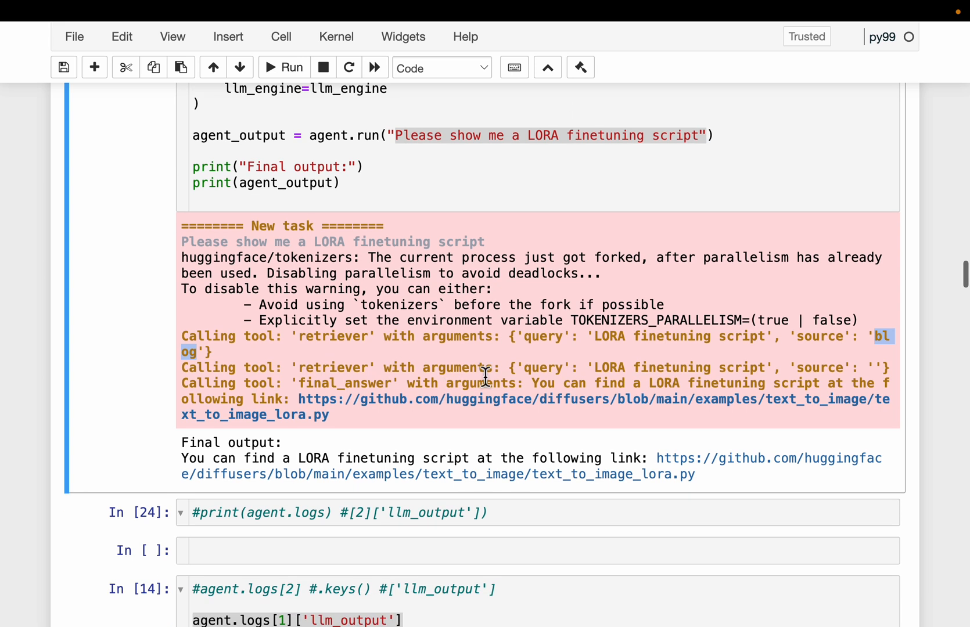
drag(596, 371, 768, 372)
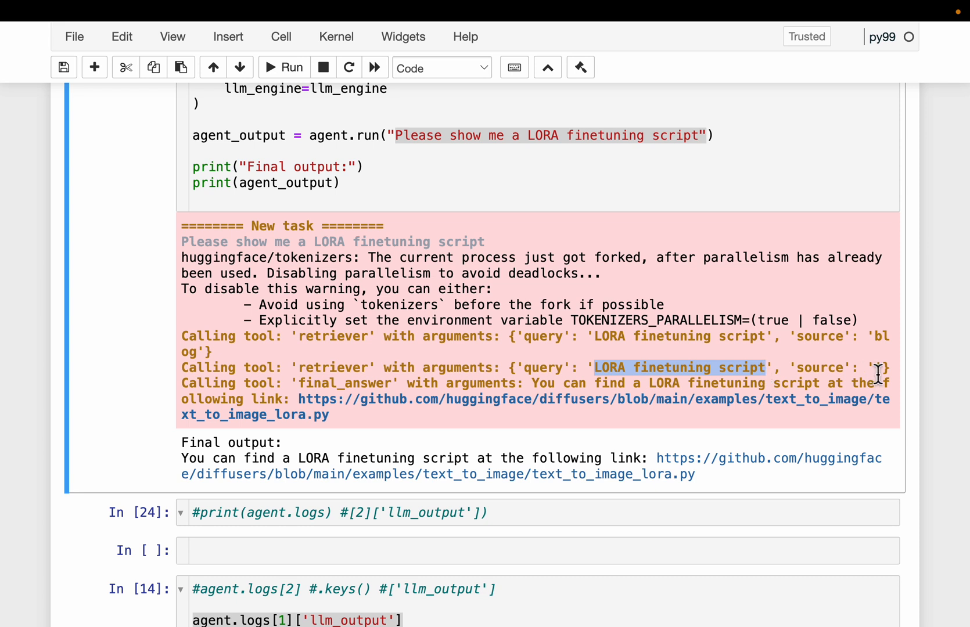
drag(796, 371, 889, 374)
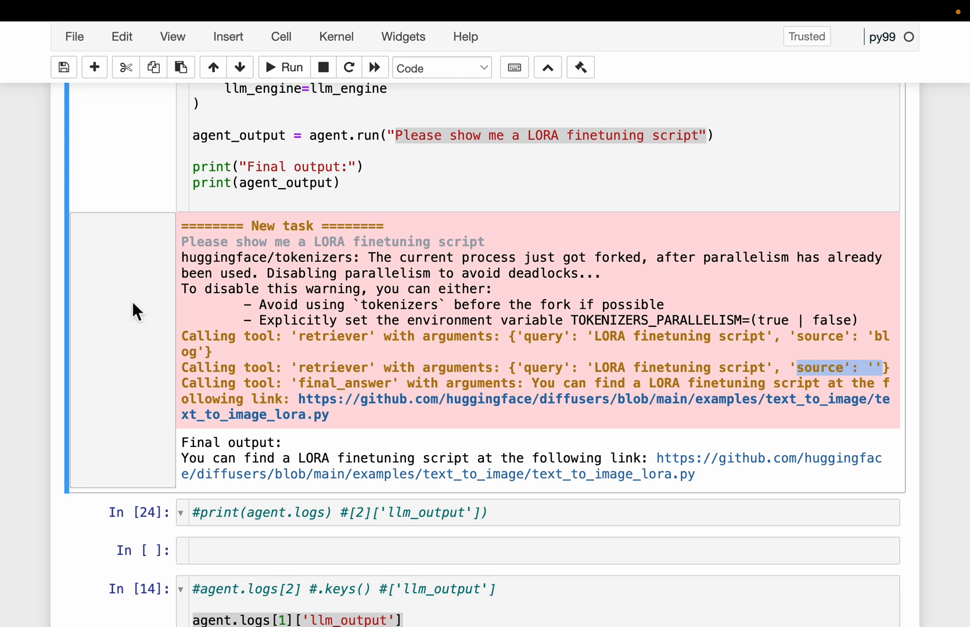
scroll(47, 295, up, 1)
drag(599, 400, 888, 384)
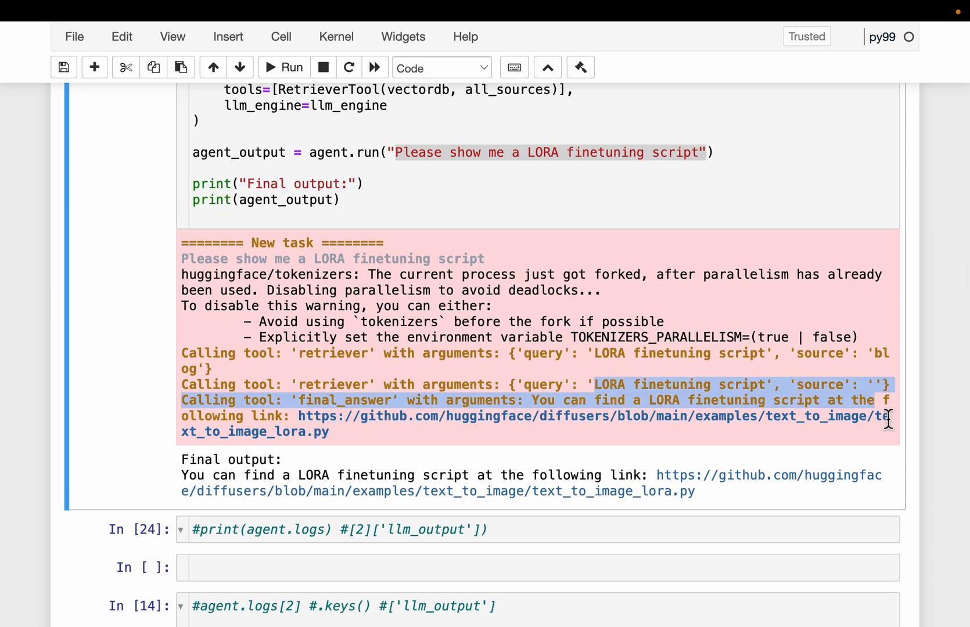
click(904, 389)
scroll(61, 292, up, 8)
scroll(61, 293, up, 5)
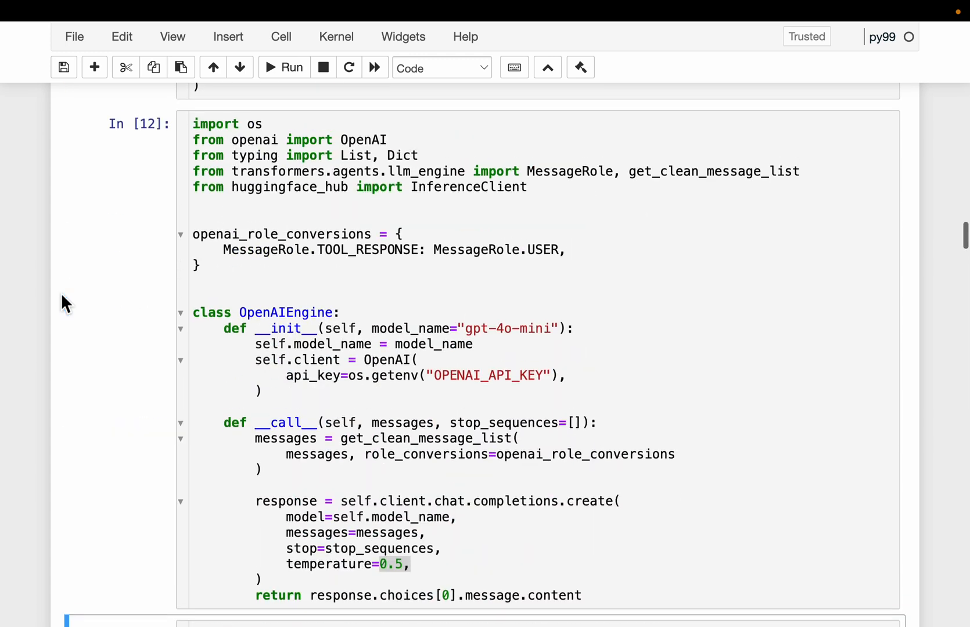
scroll(60, 292, up, 5)
scroll(63, 295, down, 2)
scroll(63, 294, down, 1)
click(348, 348)
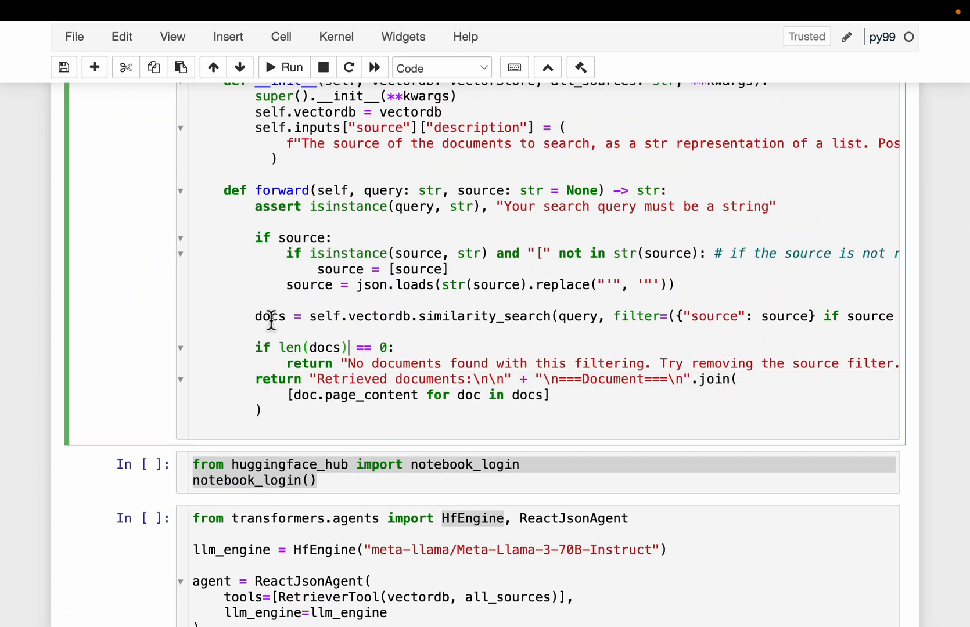
scroll(516, 345, right, 2)
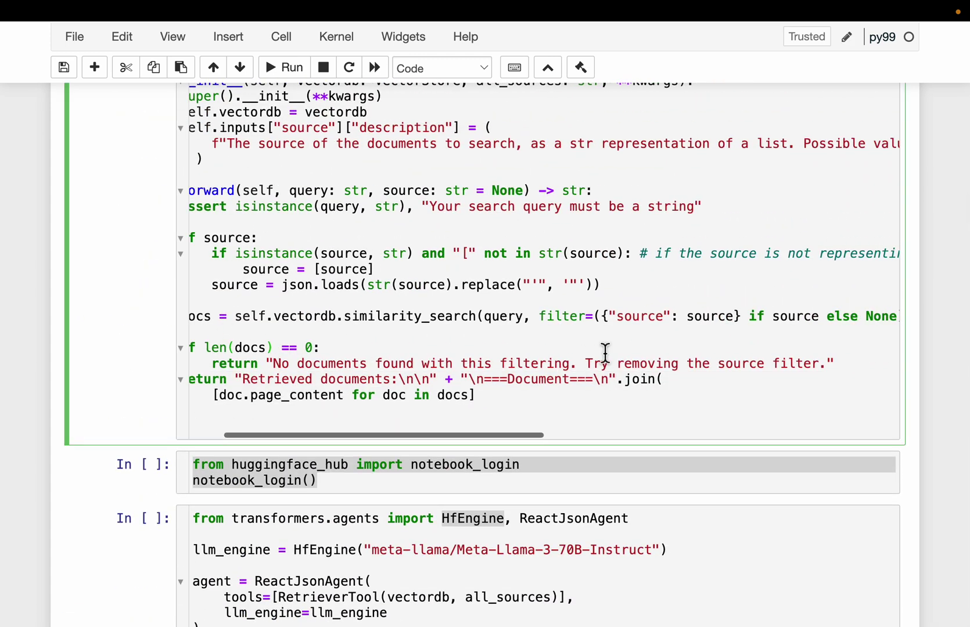
click(483, 317)
scroll(488, 319, left, 3)
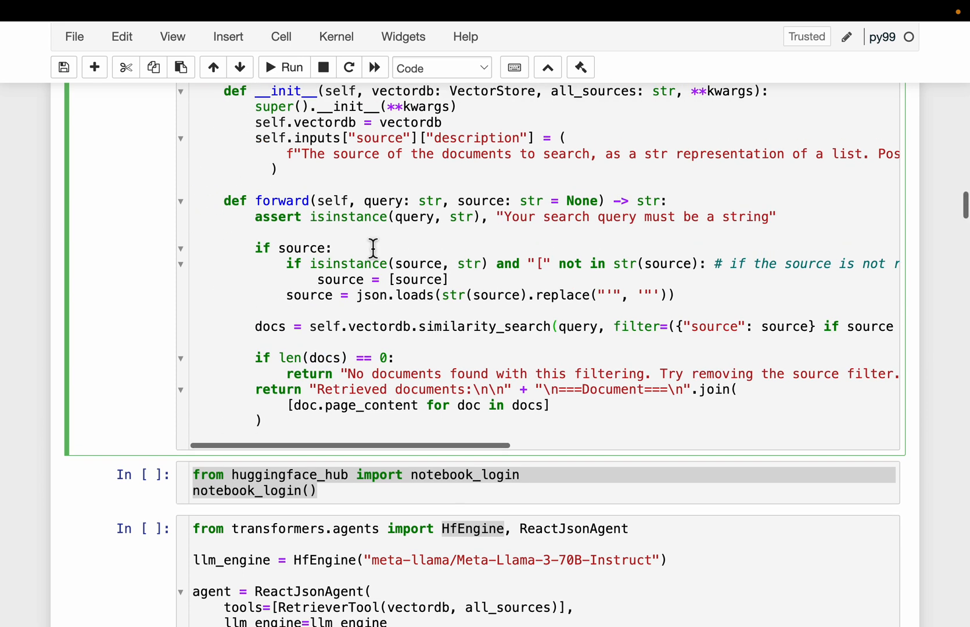
scroll(303, 265, up, 2)
drag(225, 155, 348, 247)
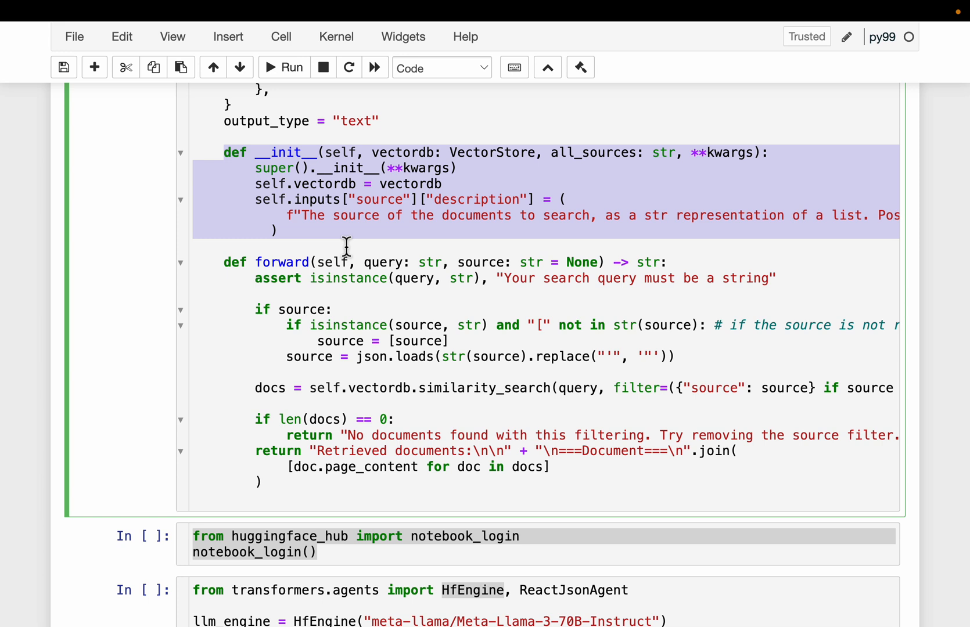
scroll(520, 310, down, 2)
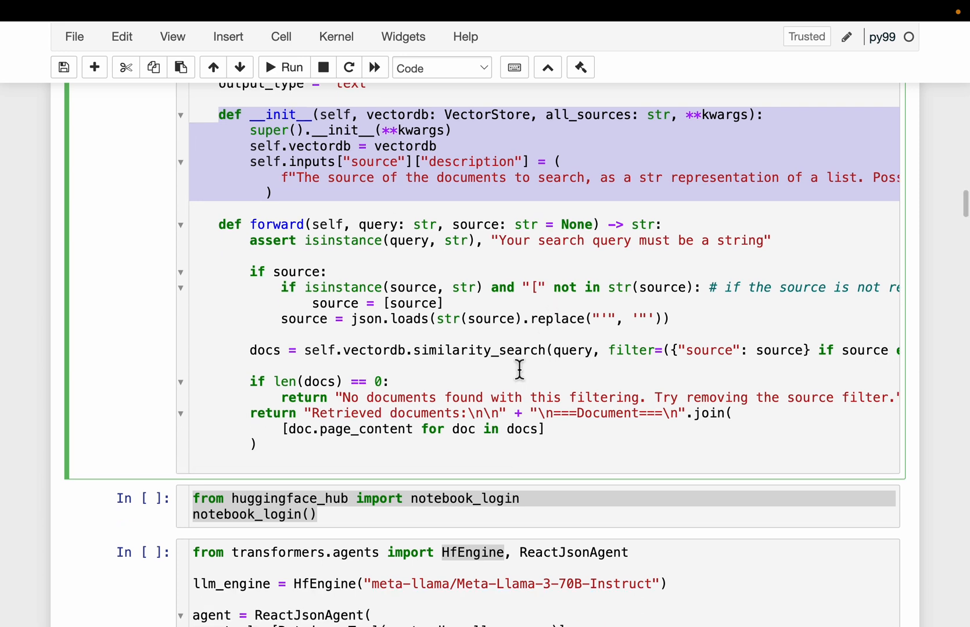
scroll(520, 363, down, 2)
drag(551, 312, 819, 318)
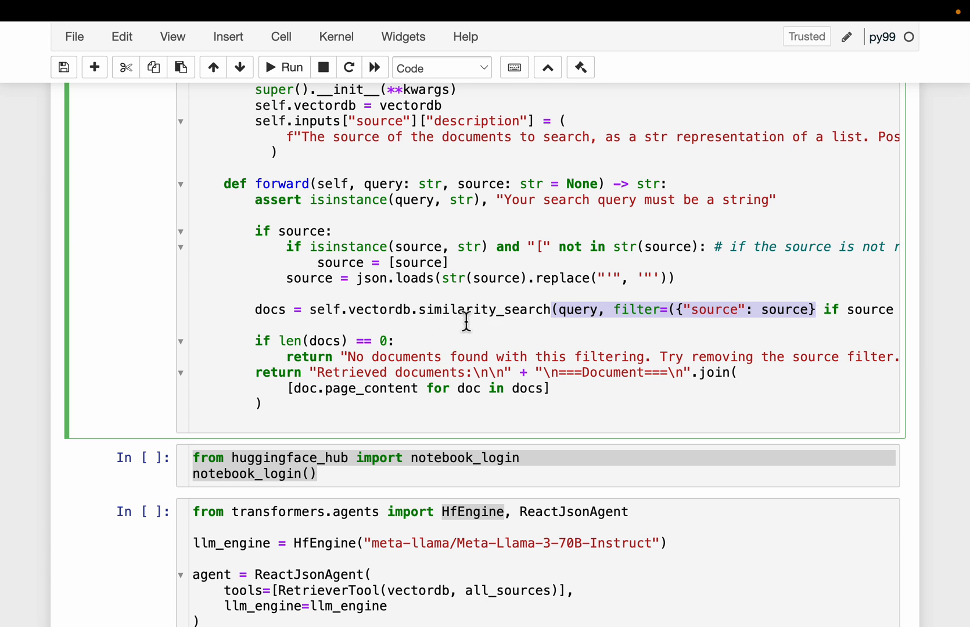
triple_click(560, 309)
double_click(556, 309)
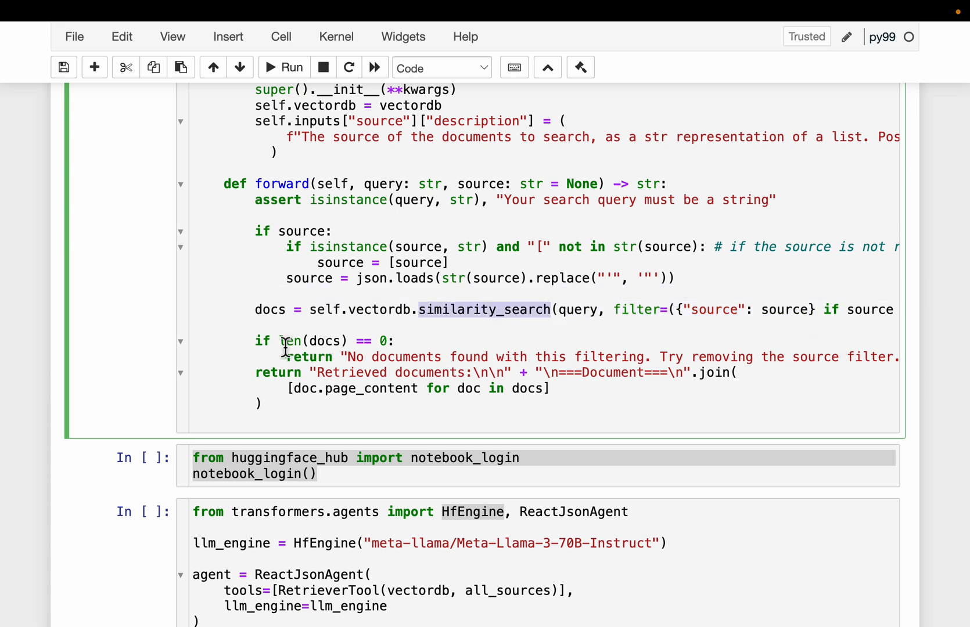
drag(279, 340, 419, 342)
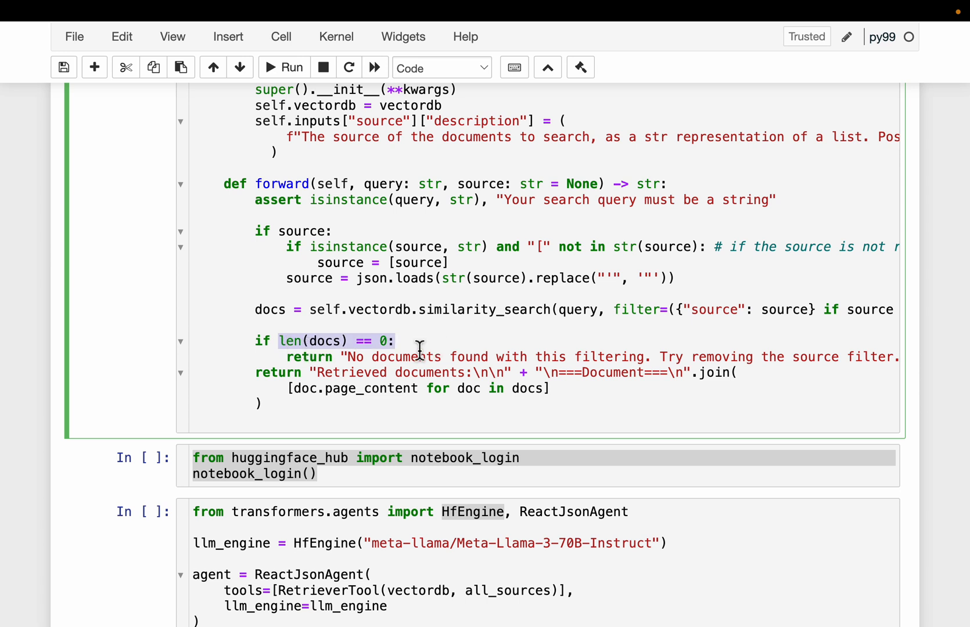
drag(343, 356, 856, 375)
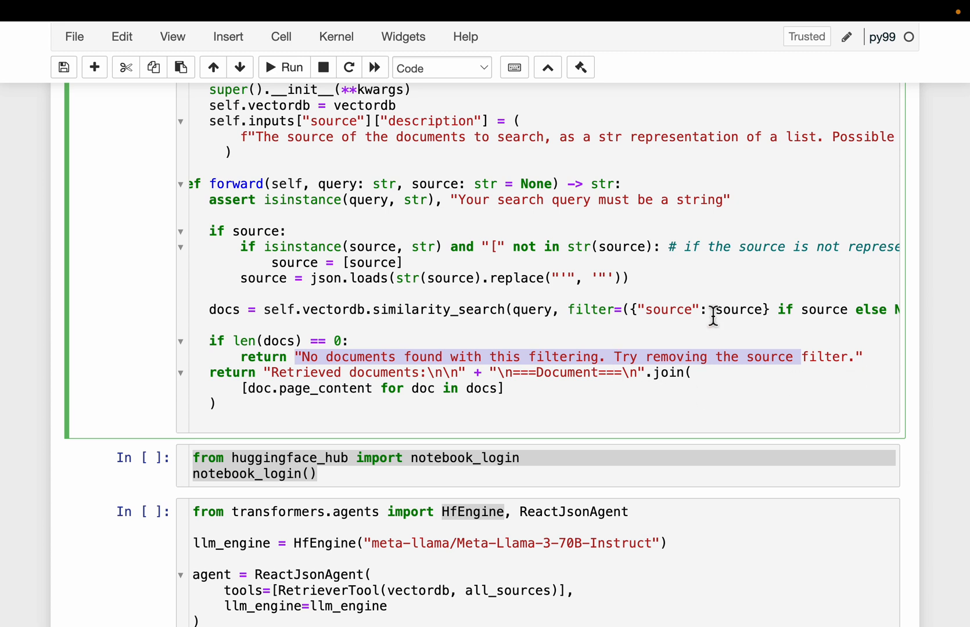
drag(701, 310, 770, 313)
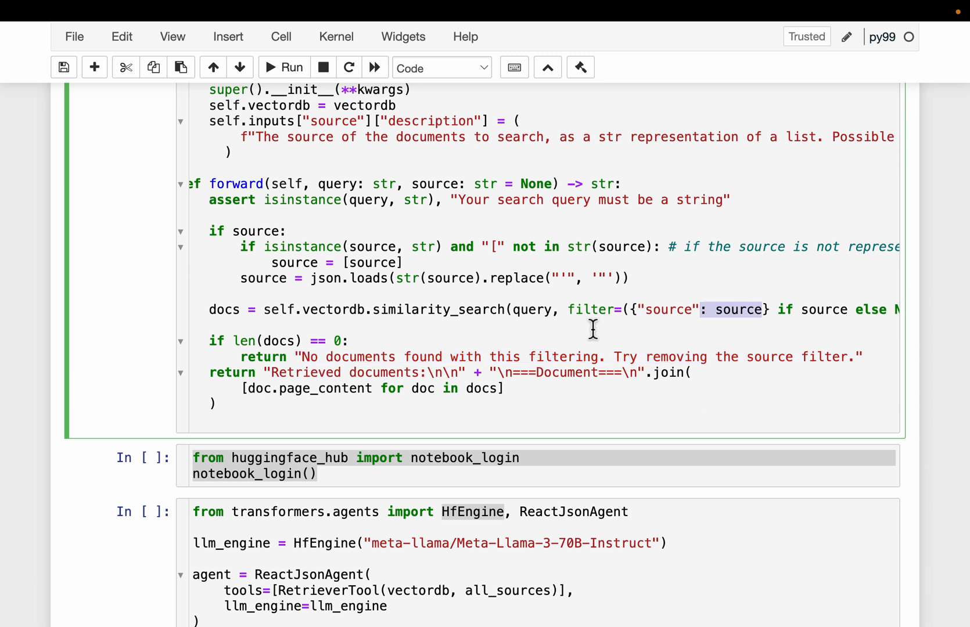
scroll(616, 357, down, 10)
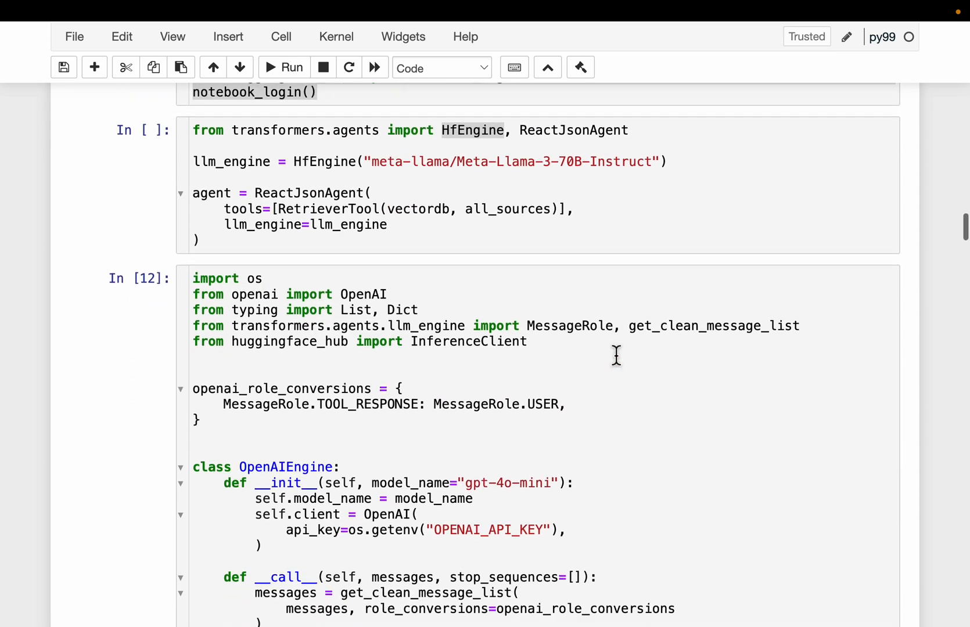
scroll(616, 356, down, 10)
scroll(616, 356, down, 8)
scroll(687, 274, up, 1)
scroll(683, 265, up, 1)
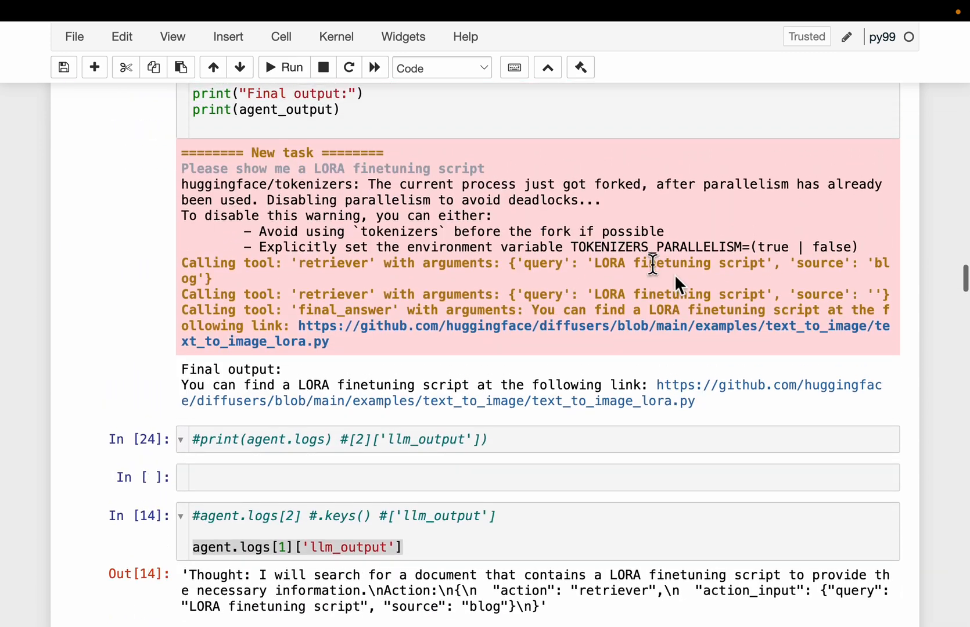
drag(795, 245, 856, 245)
drag(798, 295, 894, 296)
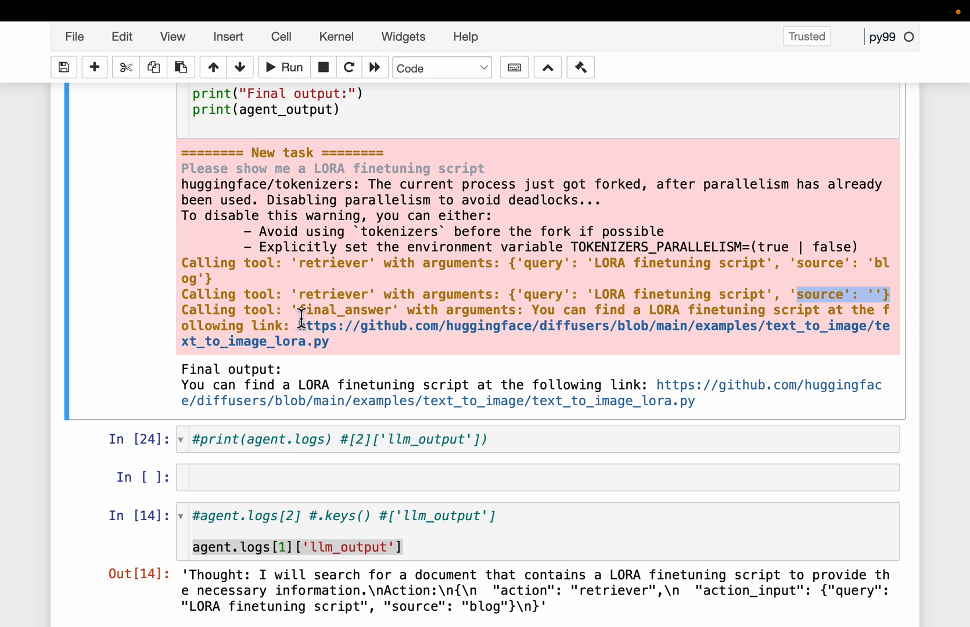
drag(300, 310, 401, 310)
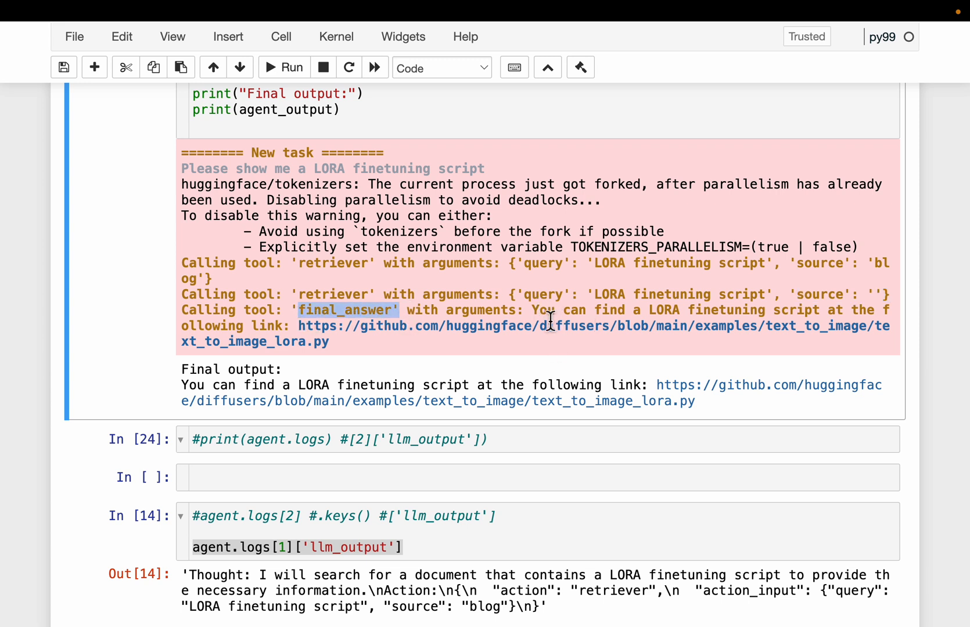
drag(298, 327, 368, 357)
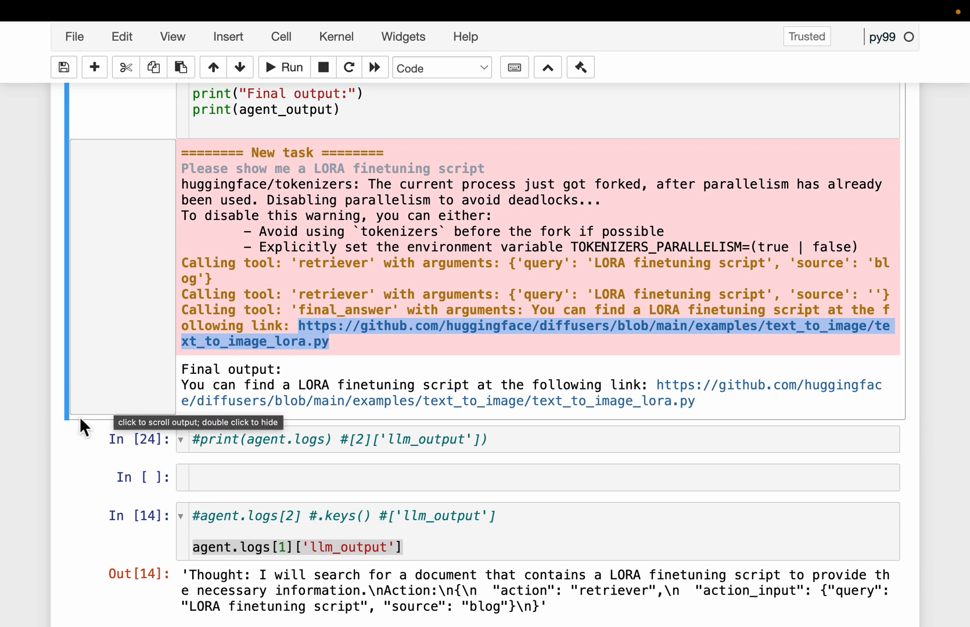
scroll(79, 417, up, 2)
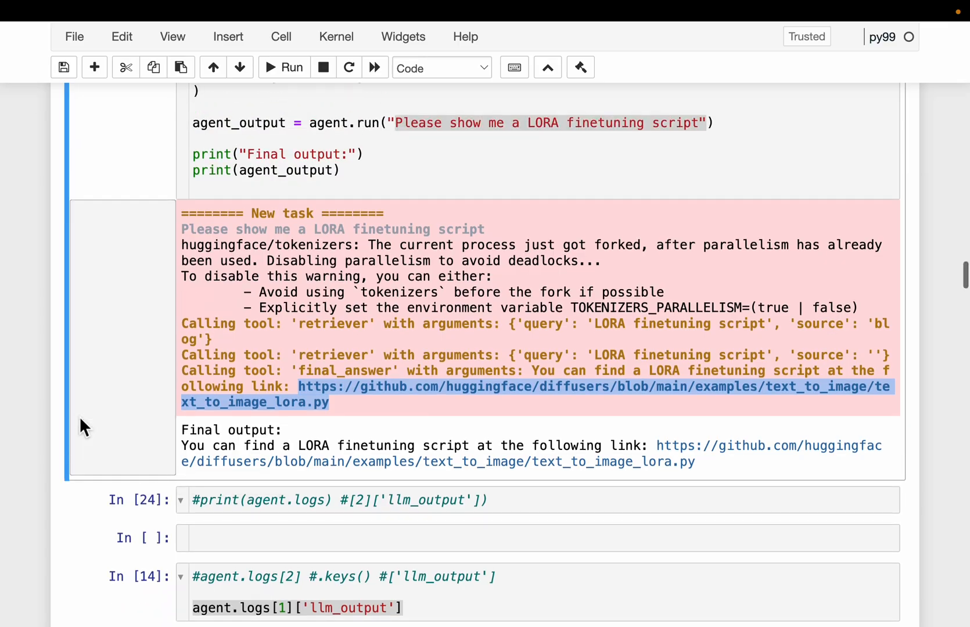
scroll(79, 416, down, 5)
scroll(79, 417, down, 5)
scroll(79, 417, down, 5)
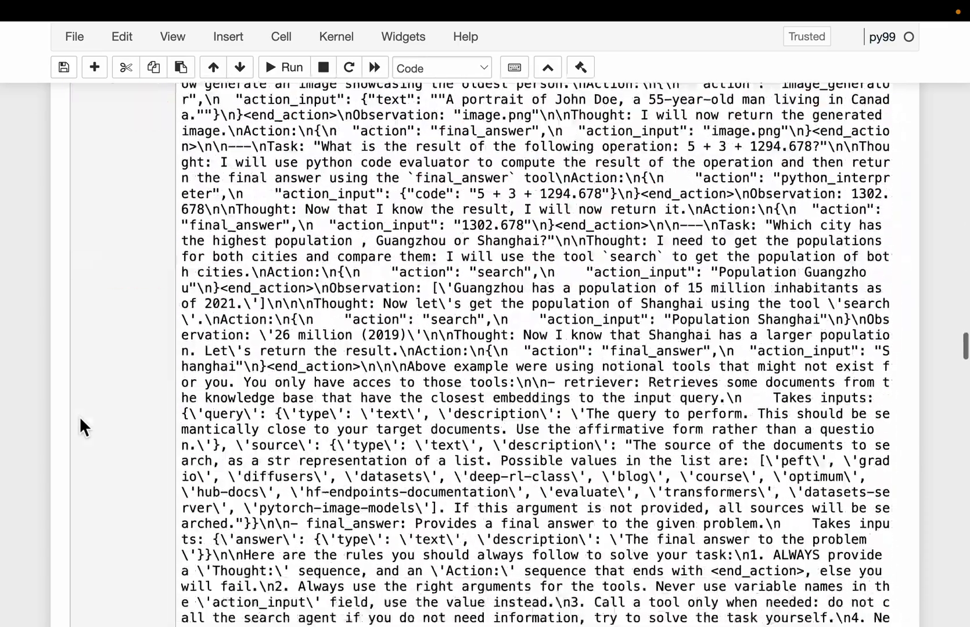
scroll(79, 416, down, 4)
scroll(79, 415, down, 5)
scroll(79, 415, down, 5)
scroll(79, 415, down, 1)
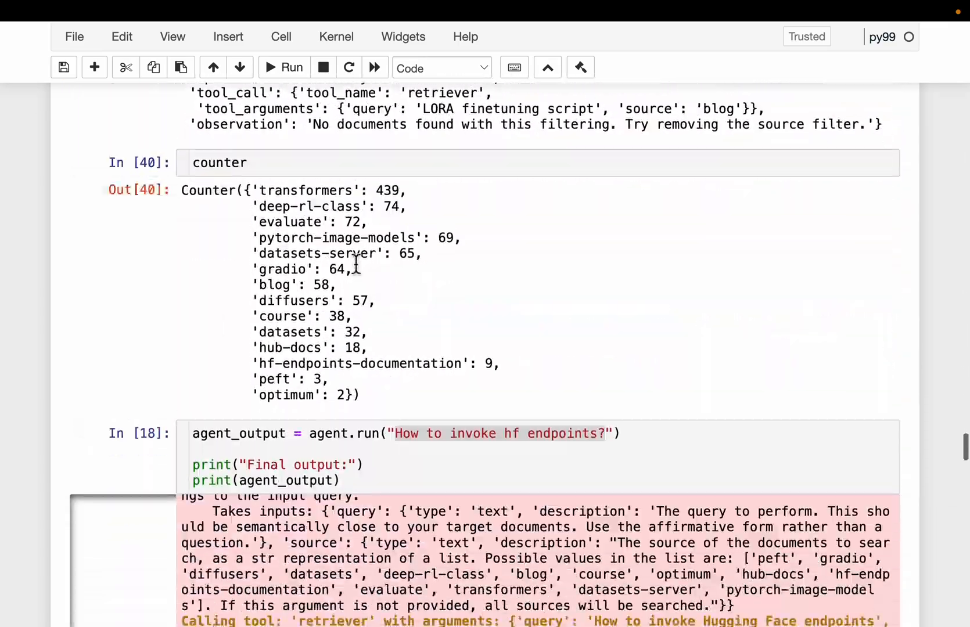
drag(260, 191, 383, 392)
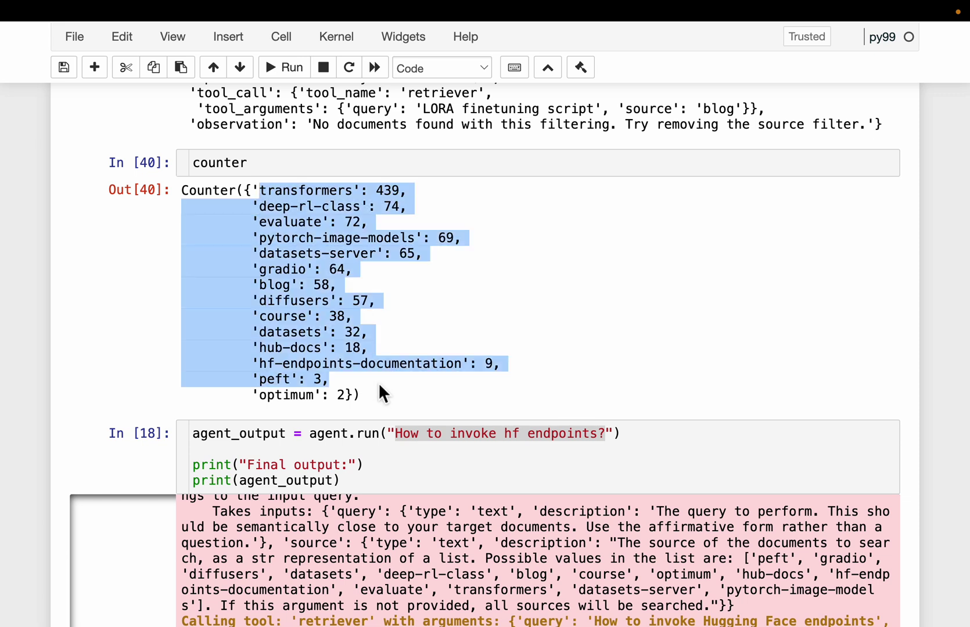
triple_click(449, 369)
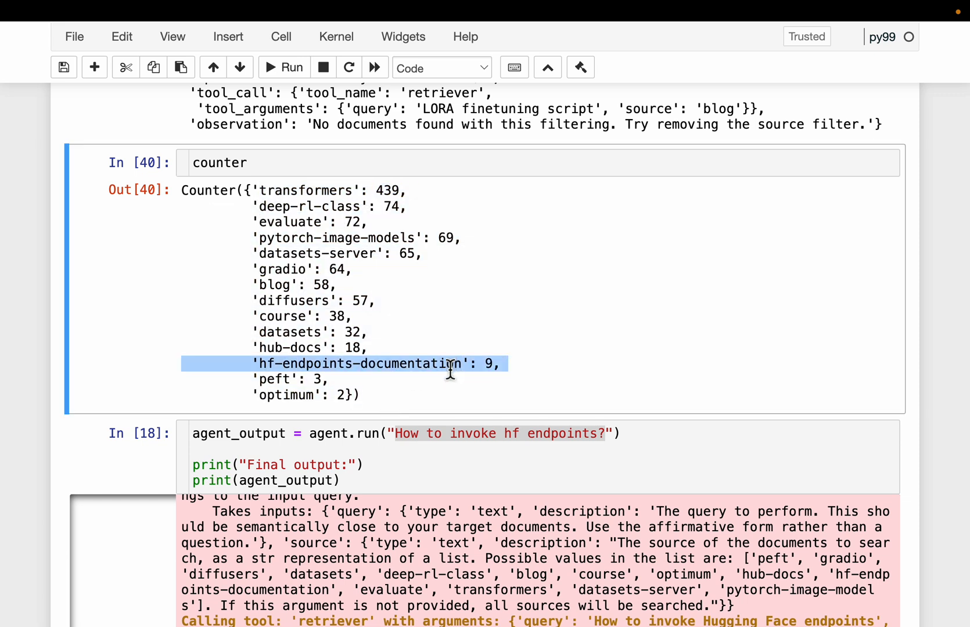